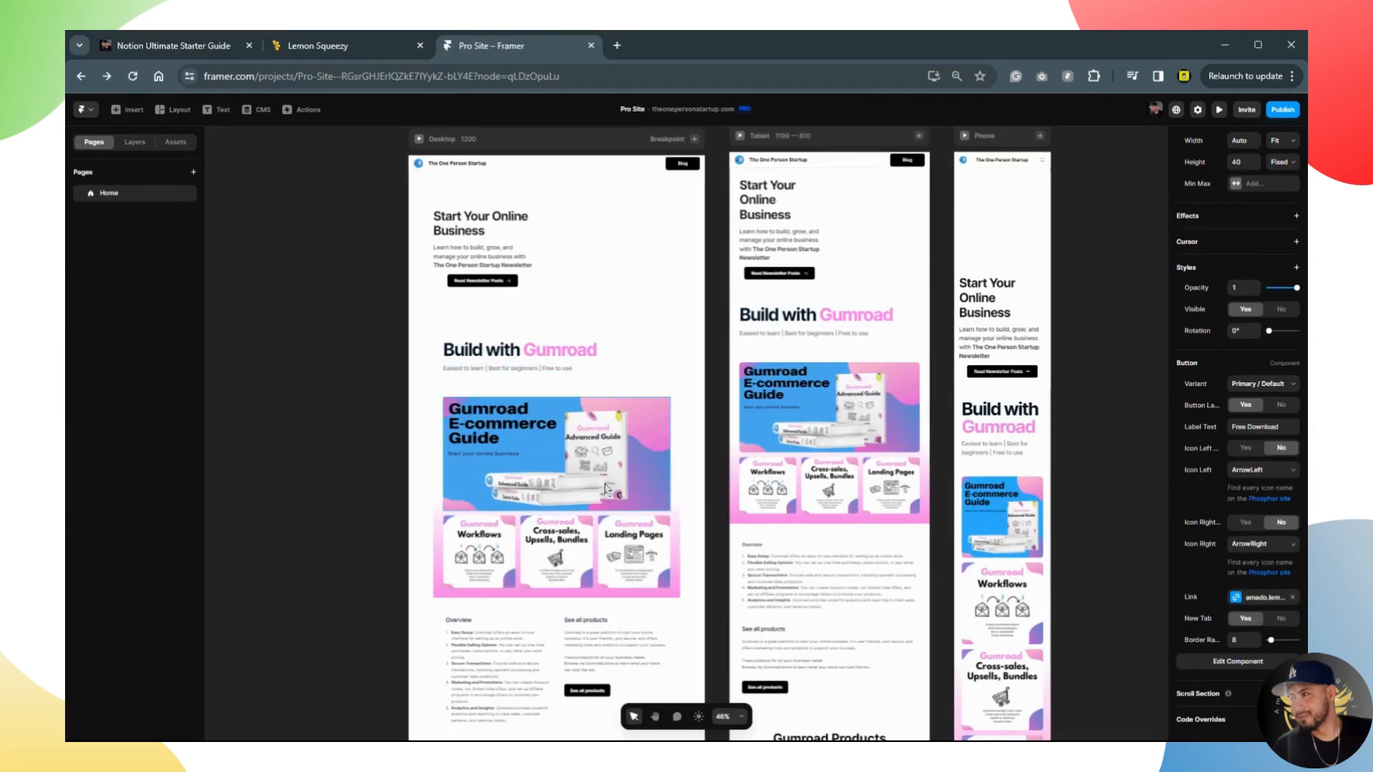
Switch to the Lemon Squeezy products page and start adding a new product.
left_click(367, 52)
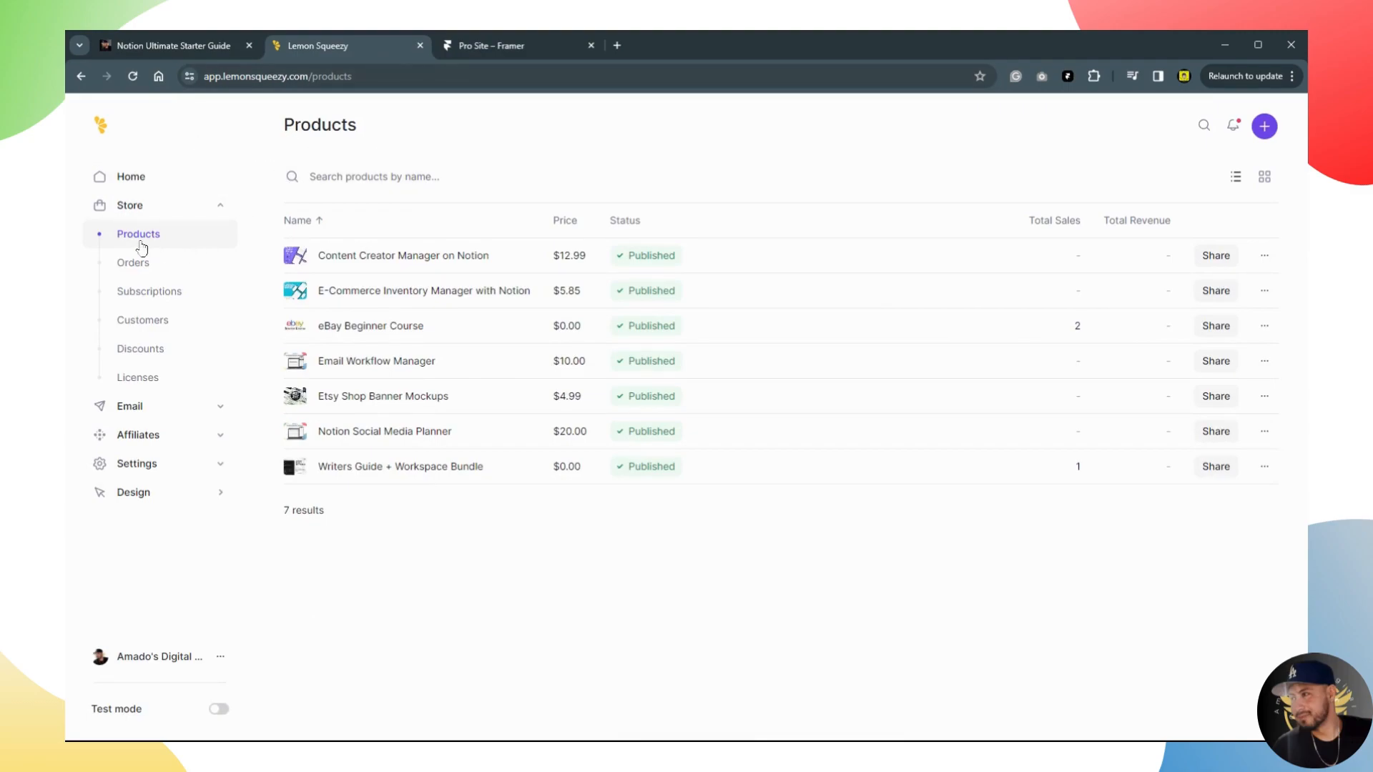
left_click(190, 212)
left_click(187, 213)
left_click(1268, 135)
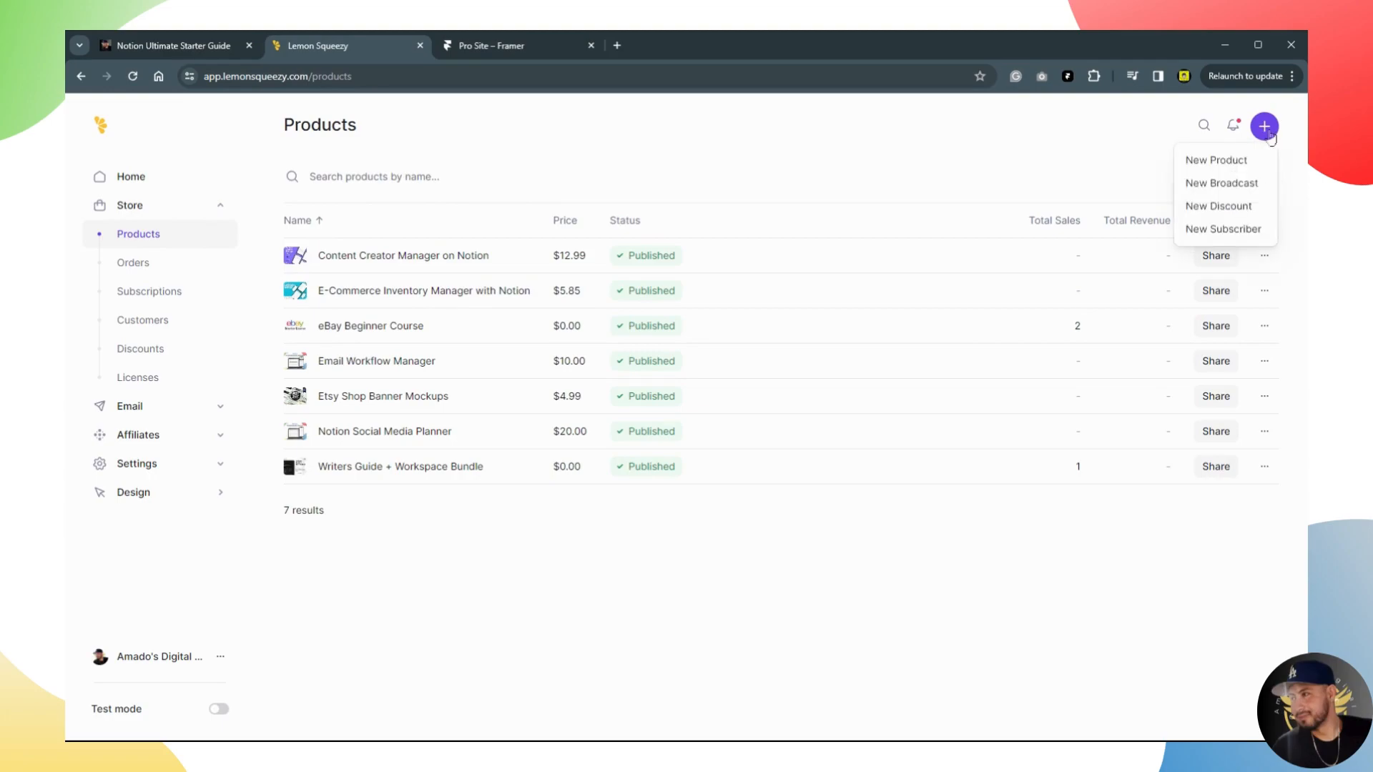
left_click(1245, 165)
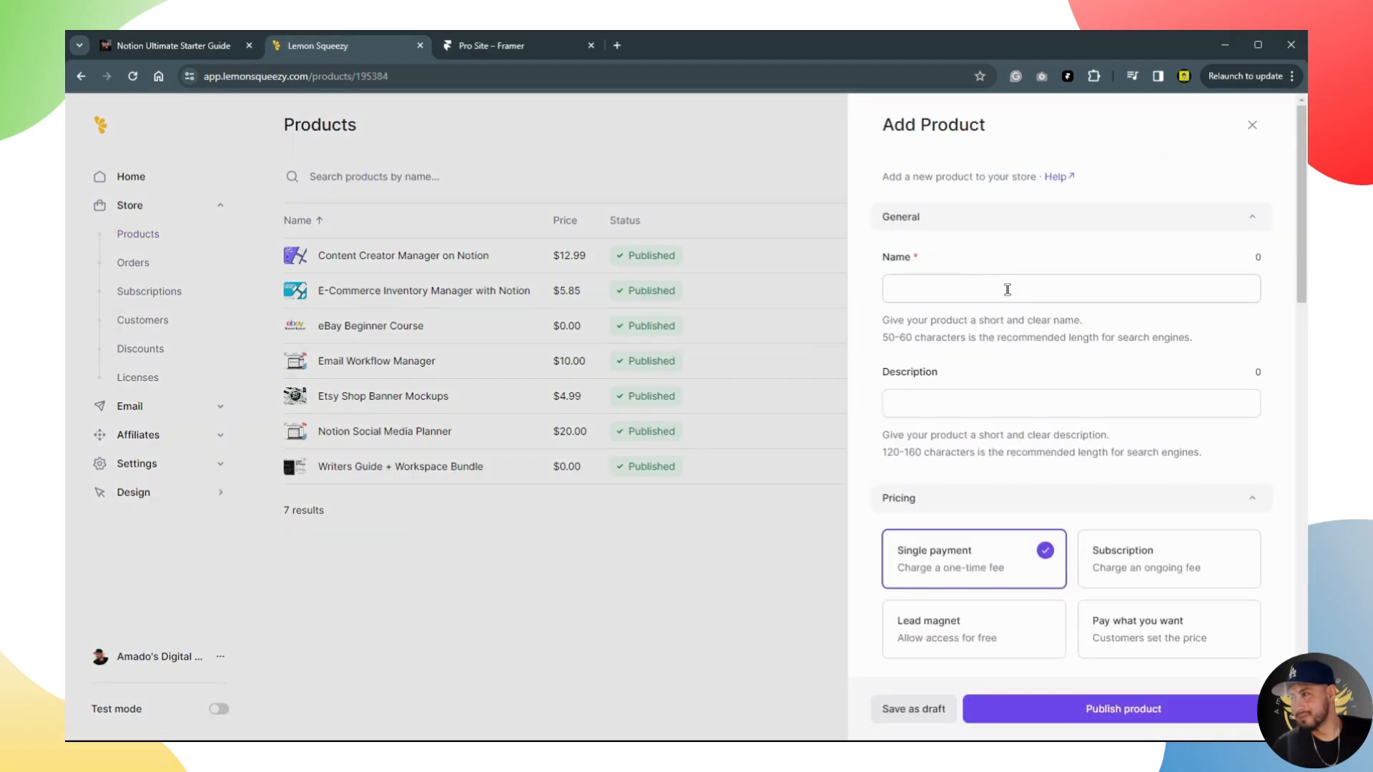
Copy the title Notion Ultimate Starter Guide from the Gumroad product page into the new product's name in Lemon Squeezy.
left_click(197, 54)
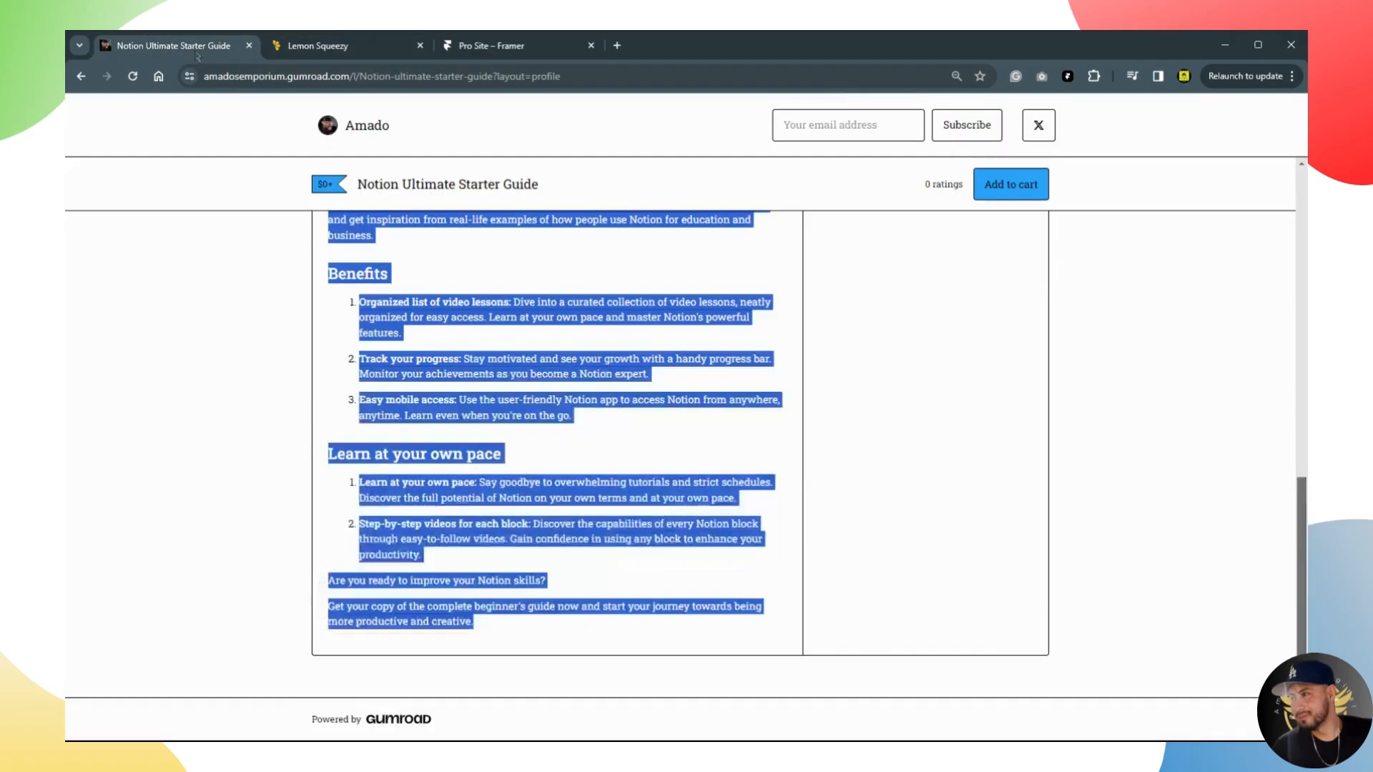
left_click(467, 372)
scroll(451, 408, "up", 9)
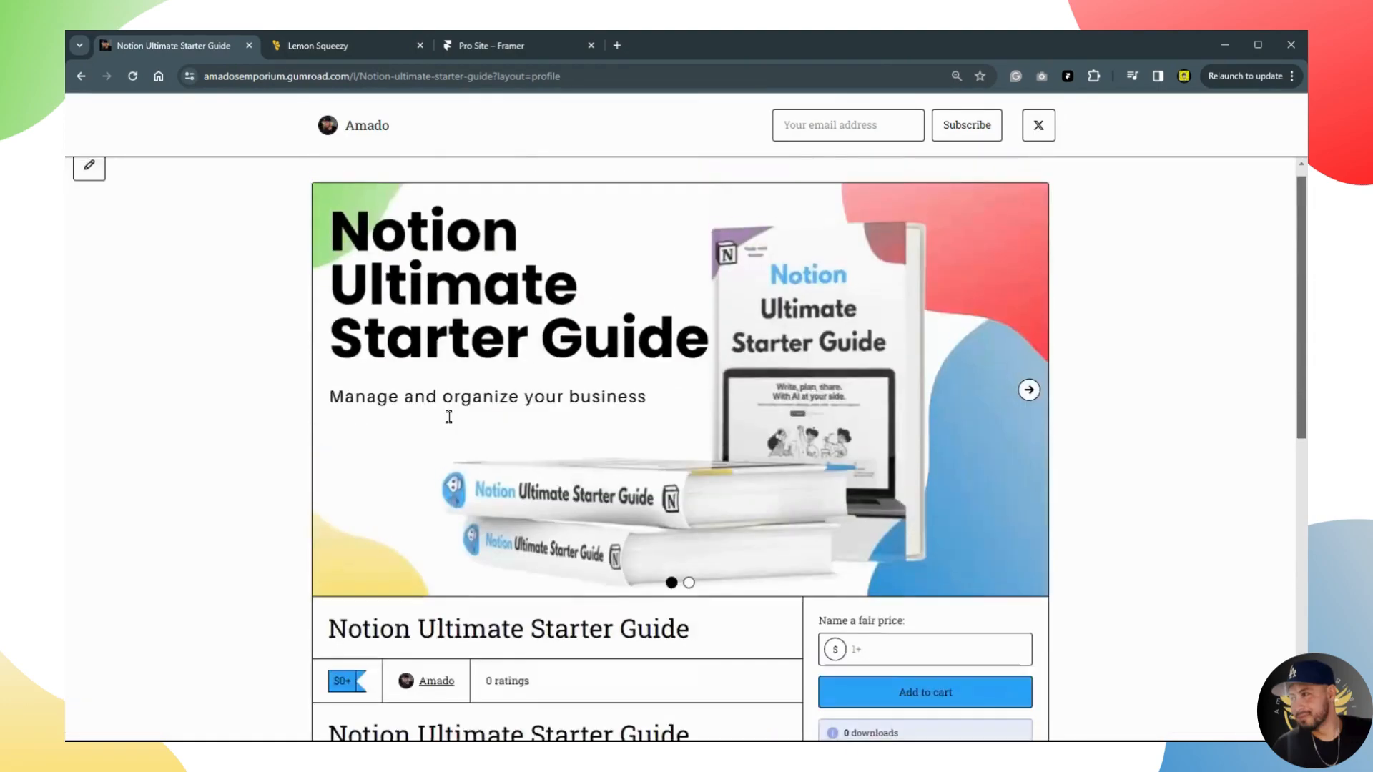
scroll(448, 418, "down", 4)
left_click_drag(325, 348, 702, 358)
key("ctrl+c")
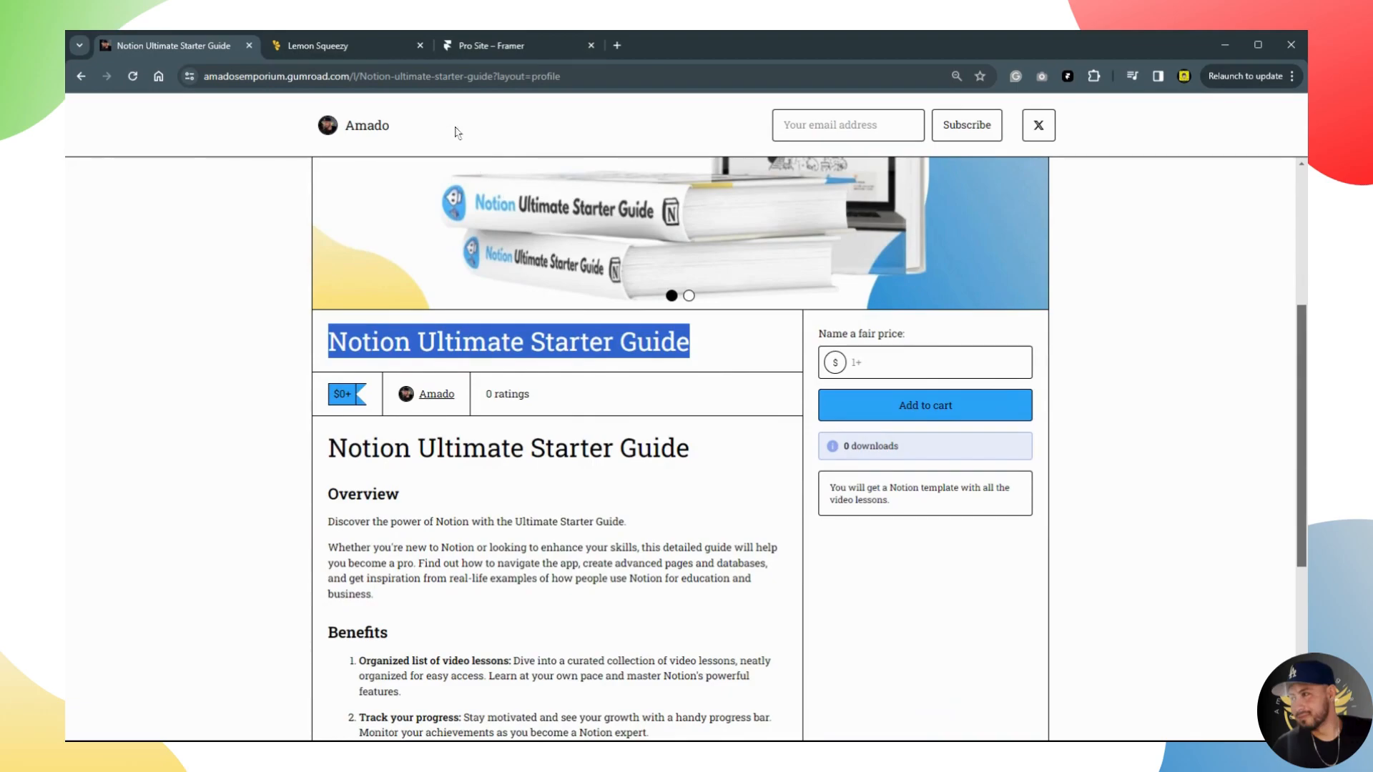
left_click(318, 45)
left_click(1002, 292)
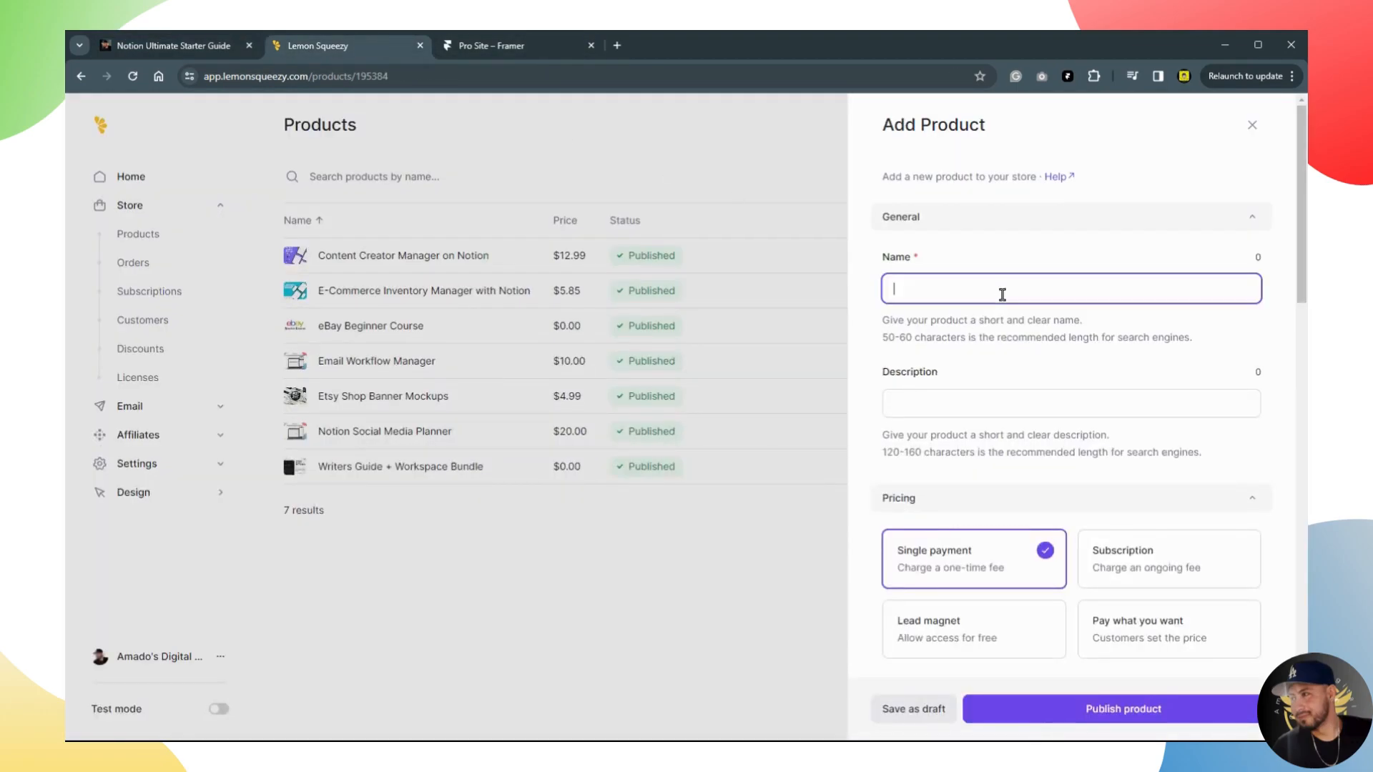
key("ctrl+v")
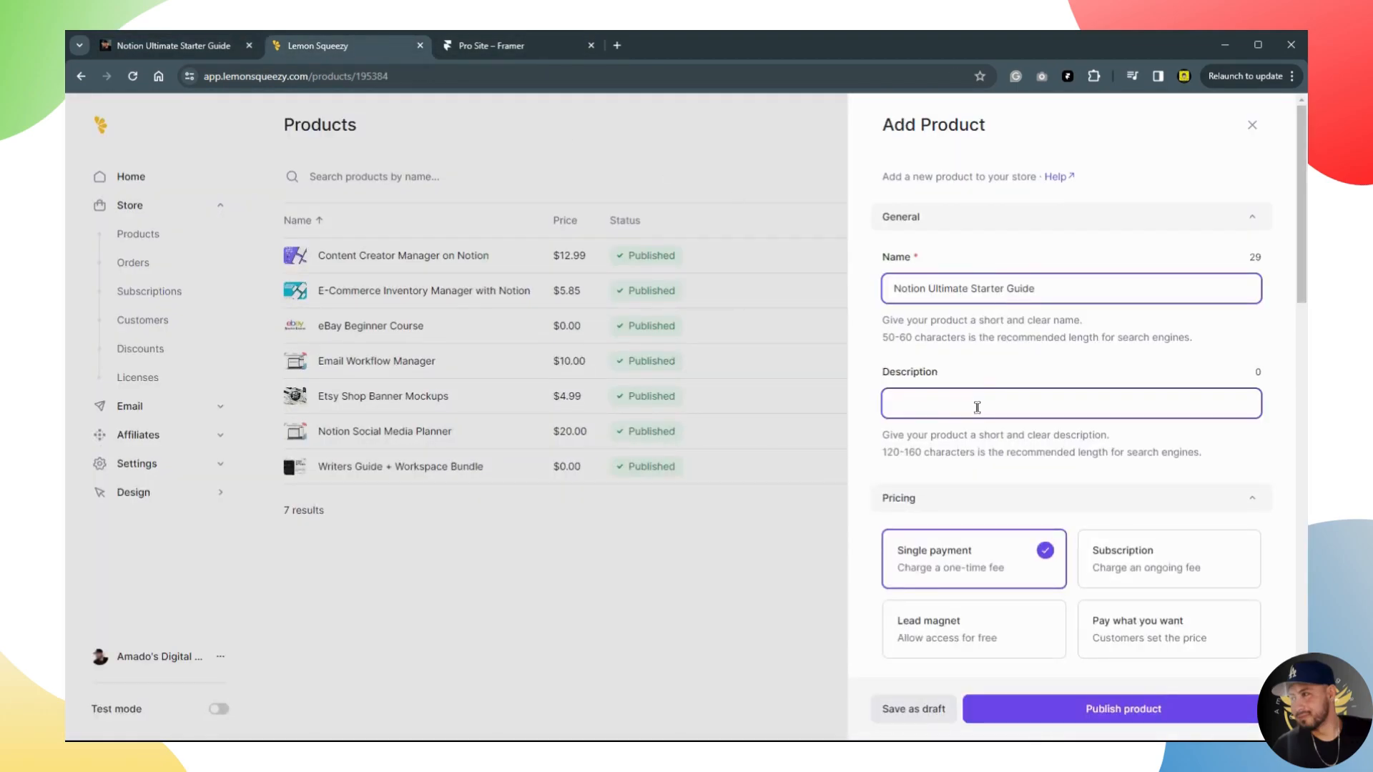
Copy the full product description from the Gumroad page into the new product's description in Lemon Squeezy.
left_click(198, 56)
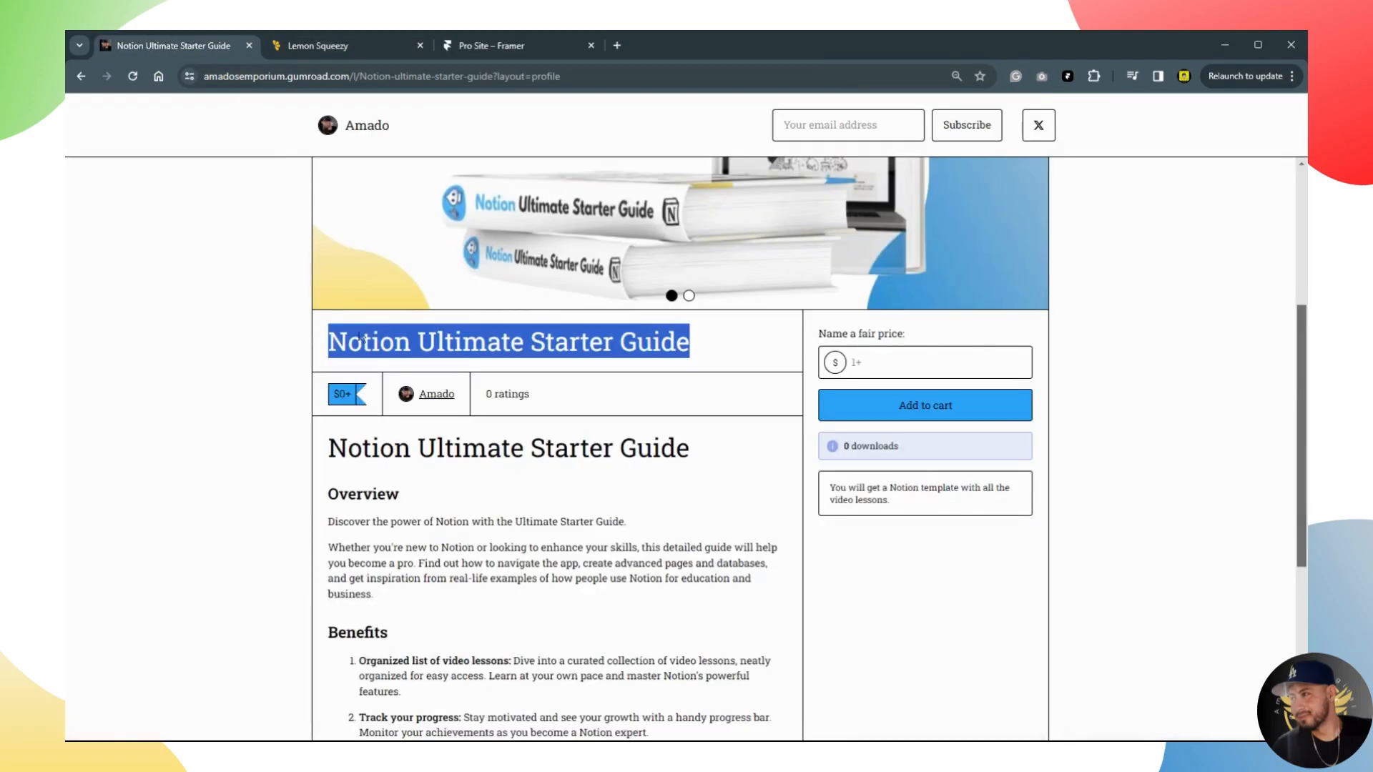
scroll(354, 458, "down", 2)
left_click_drag(329, 306, 579, 646)
key("ctrl+c")
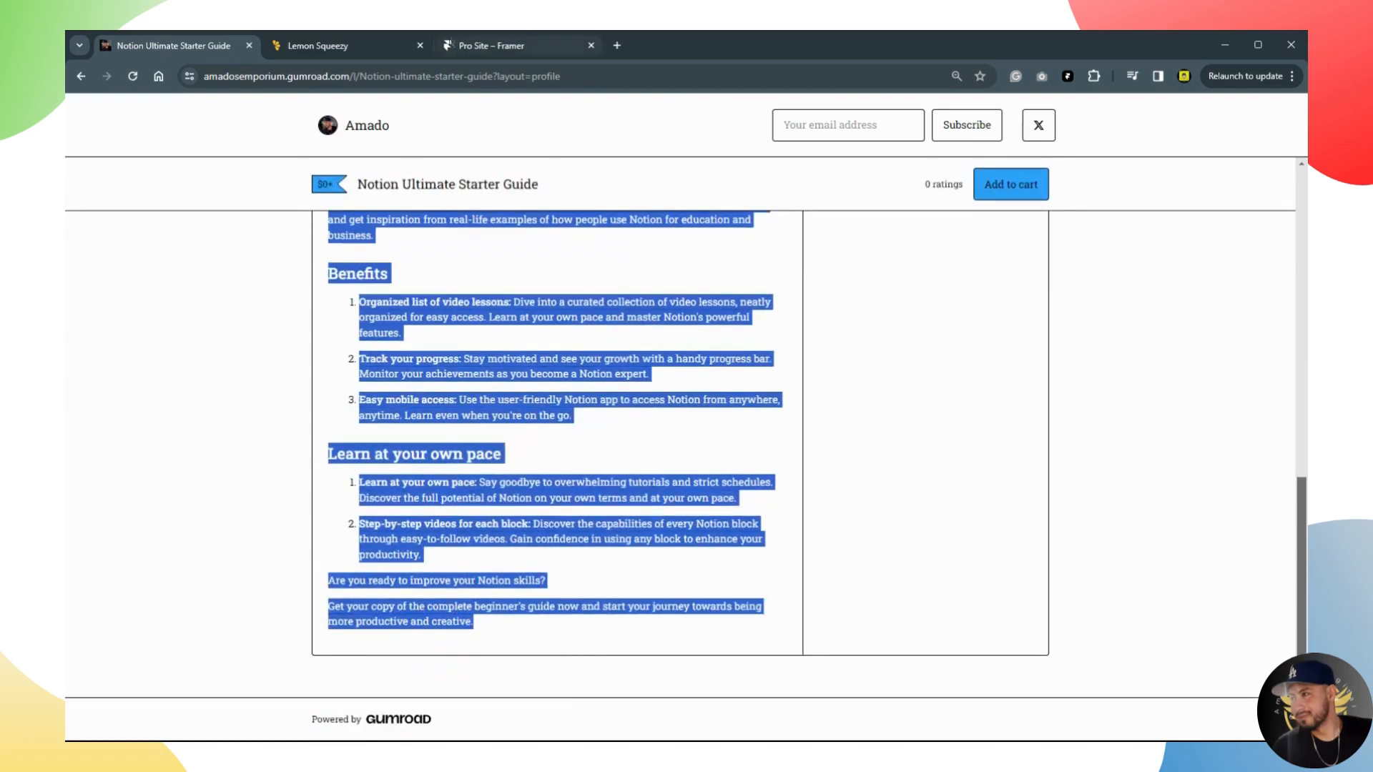
left_click(377, 48)
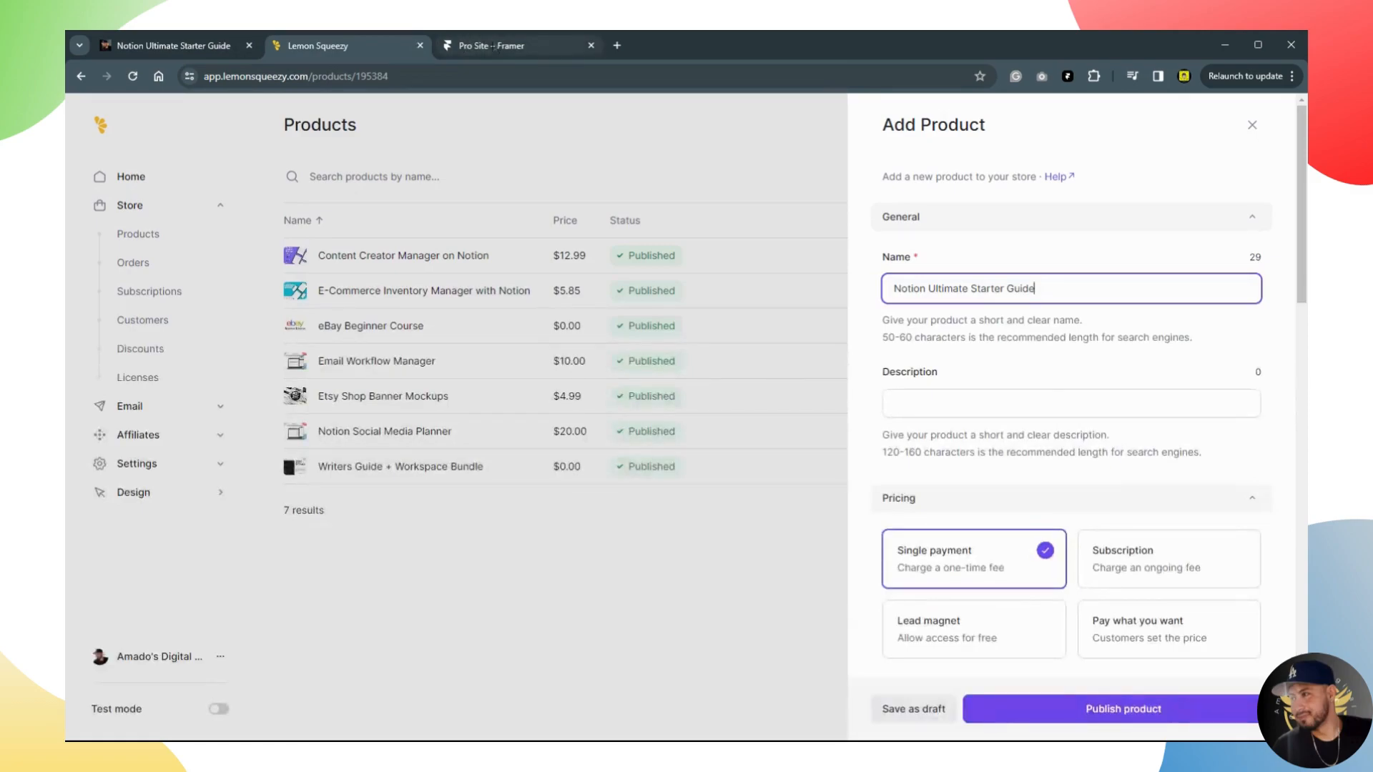
left_click(1023, 403)
left_click(1007, 318)
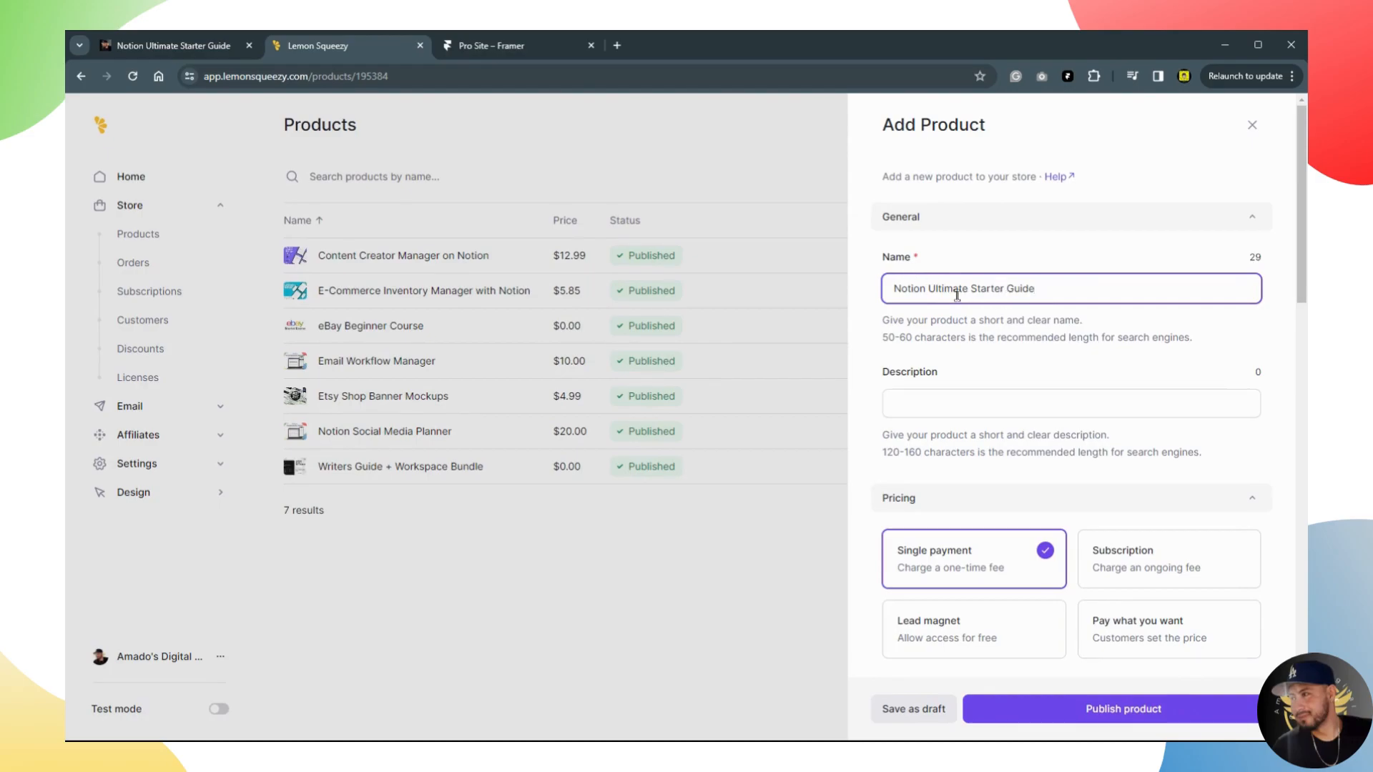
left_click(1218, 407)
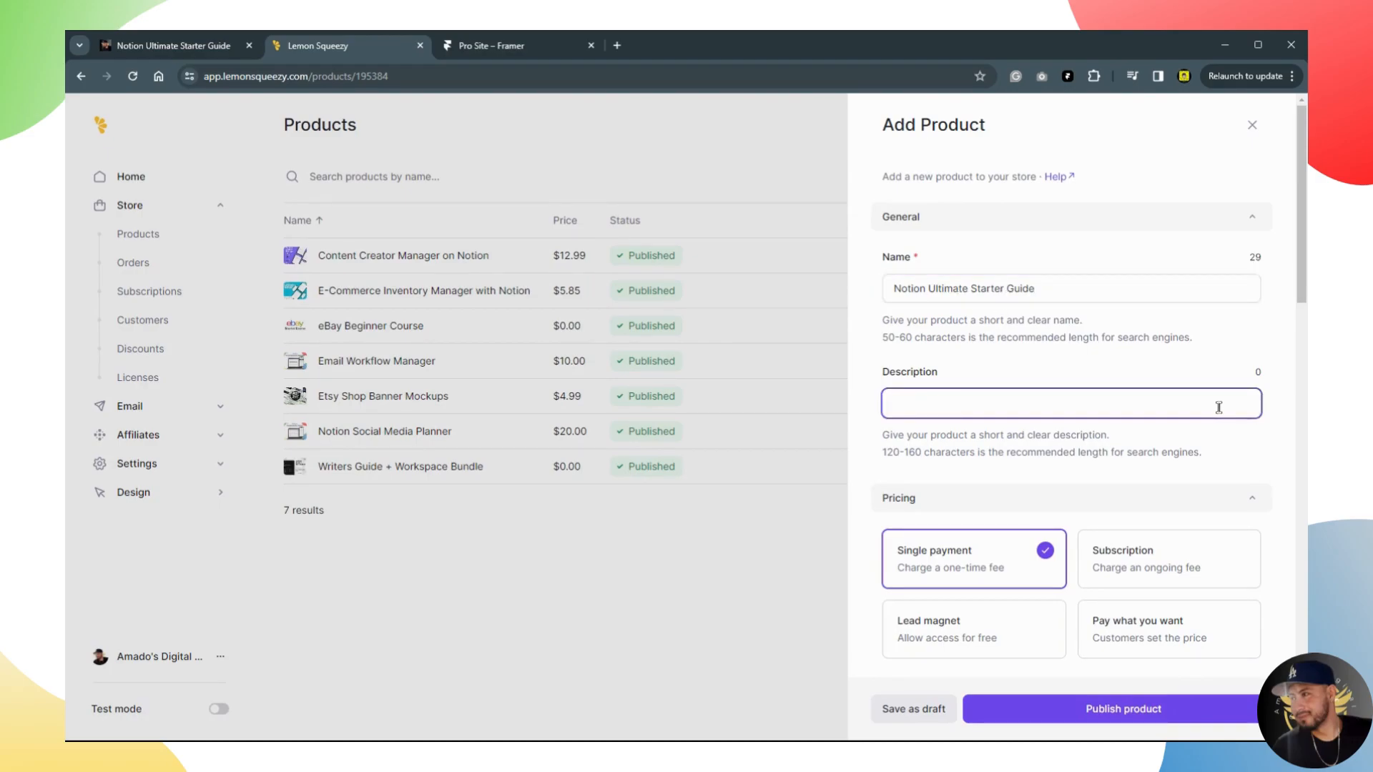
key("ctrl+v")
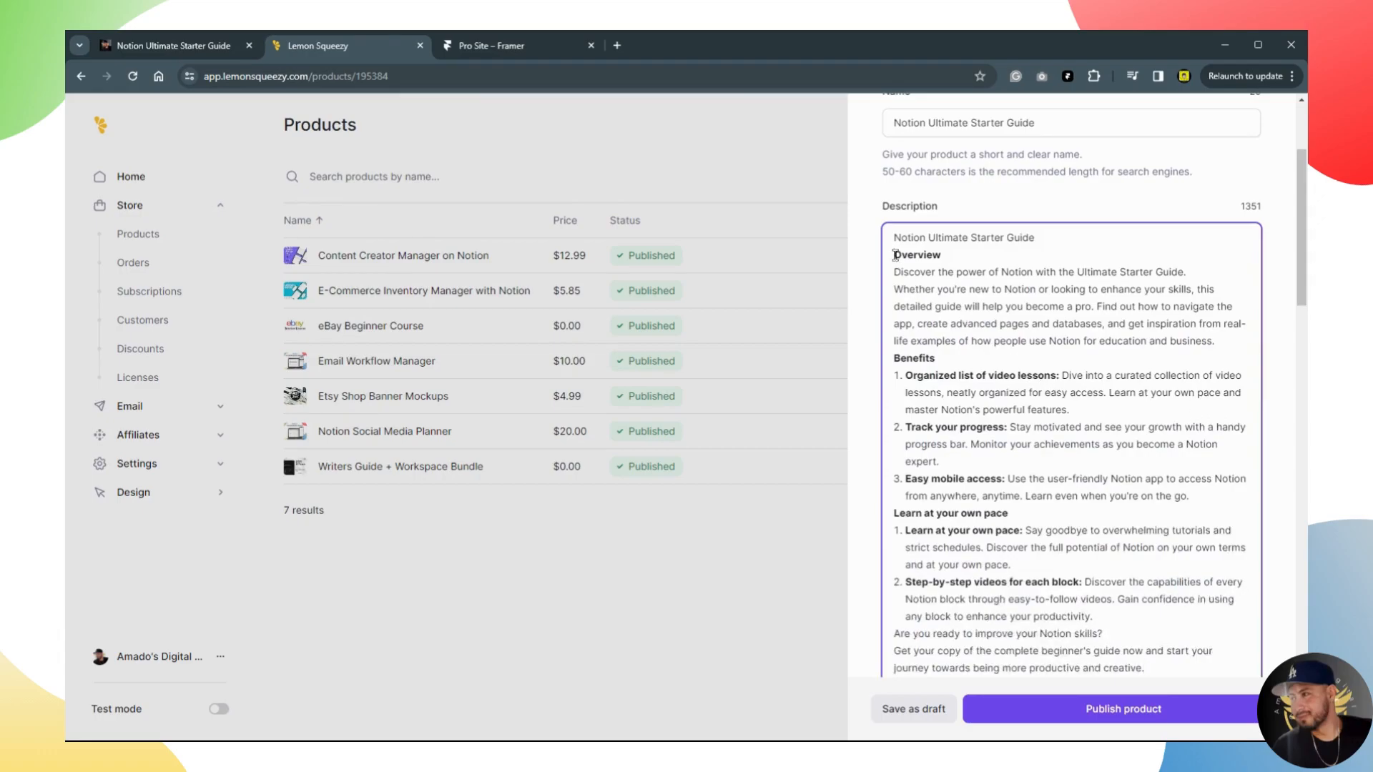
Insert a blank line in the description before Overview, Benefits, Learn at your own pace and the closing question about Notion skills.
key("Return")
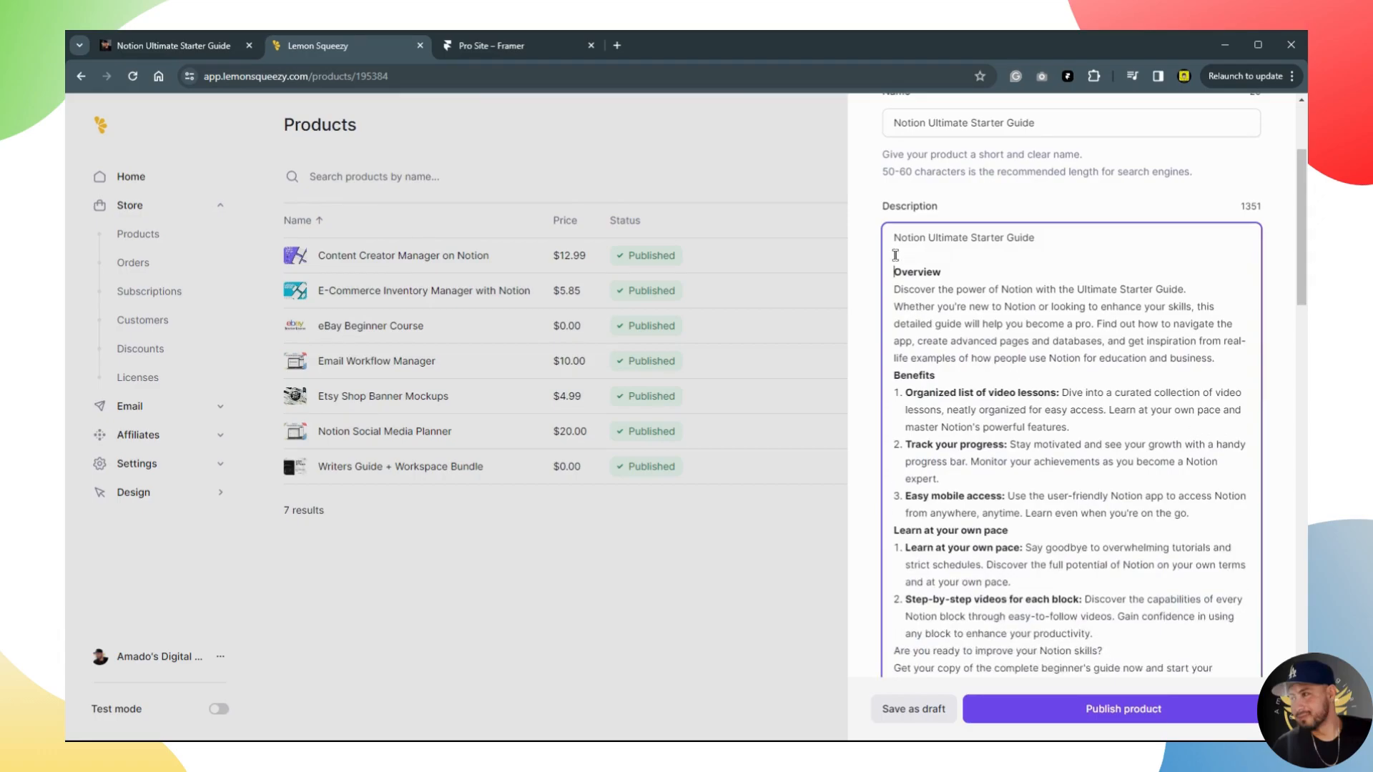
left_click(895, 376)
key("Return")
scroll(900, 419, "down", 2)
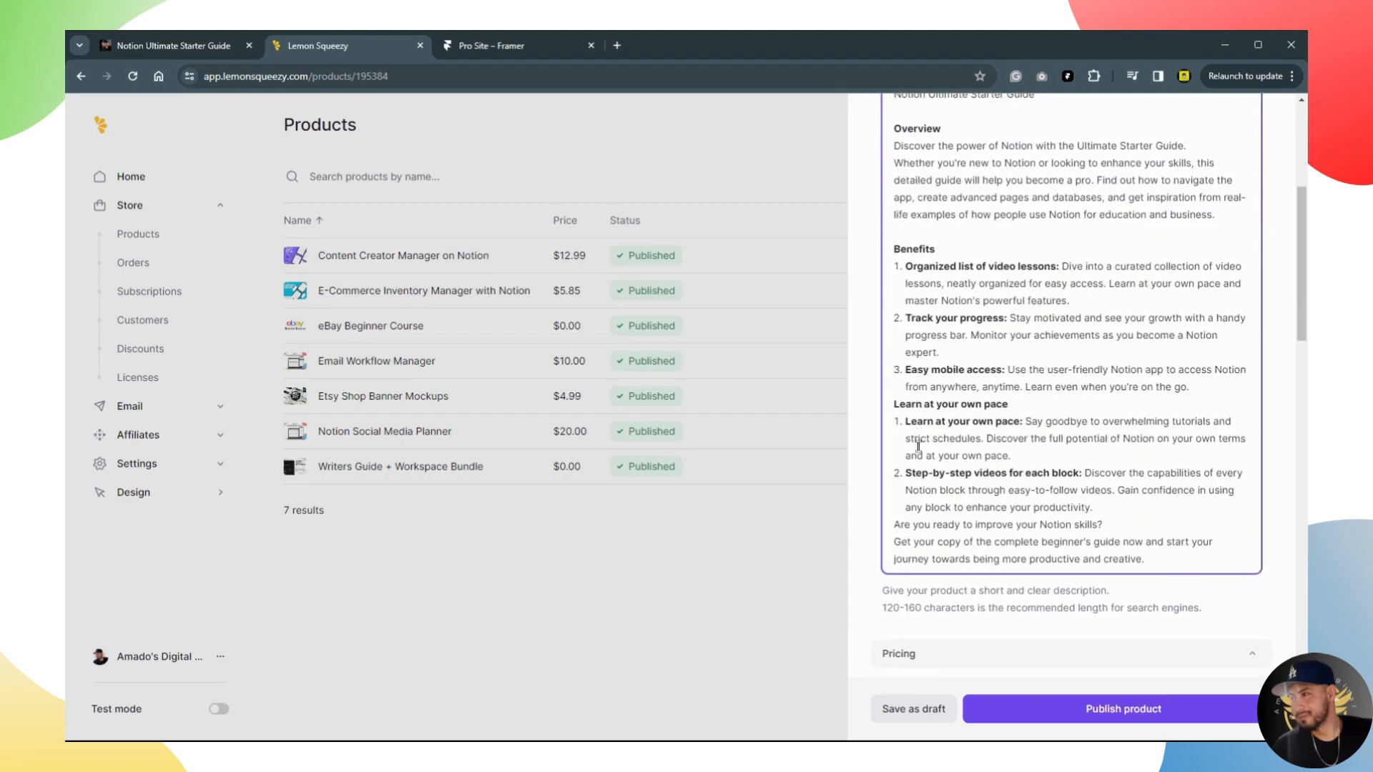
left_click(896, 401)
key("Return")
scroll(970, 436, "down", 1)
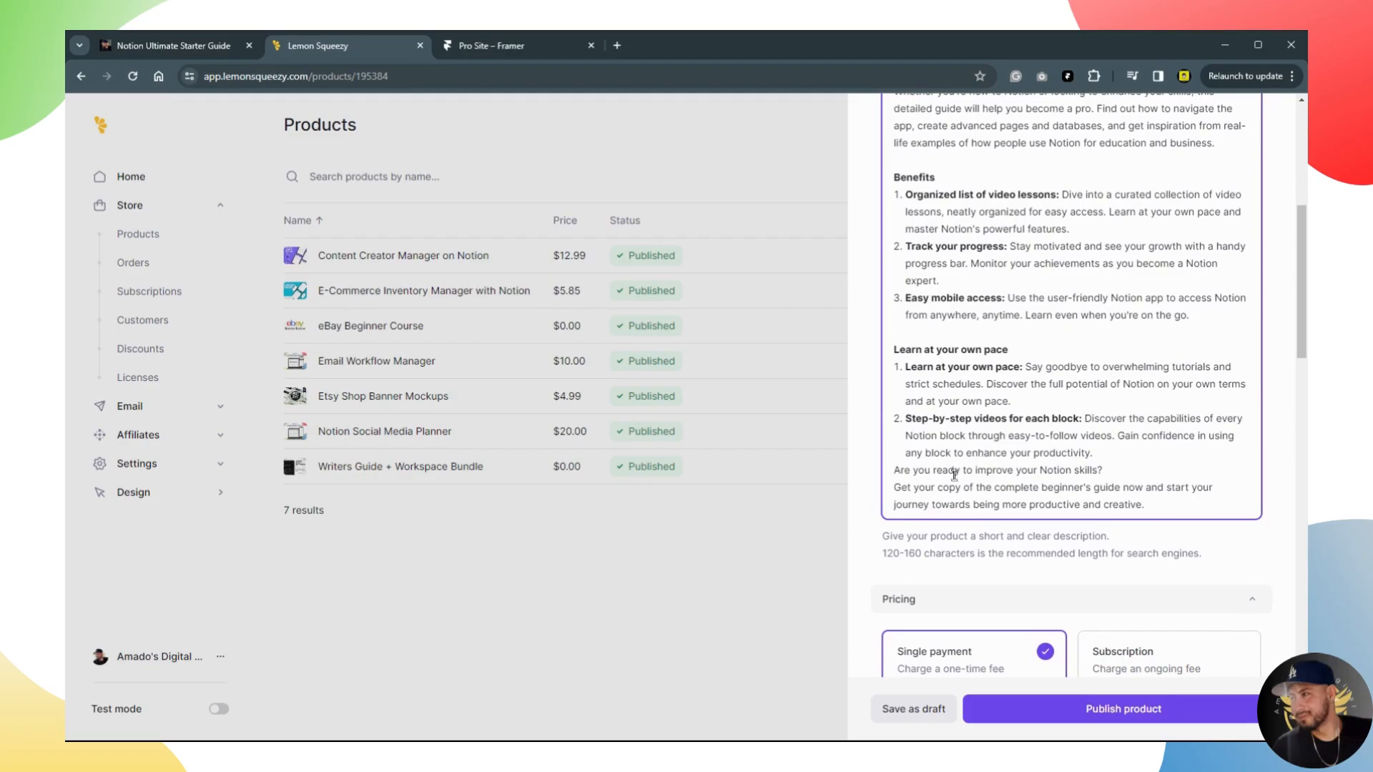
left_click(897, 468)
key("Return")
scroll(1043, 432, "up", 4)
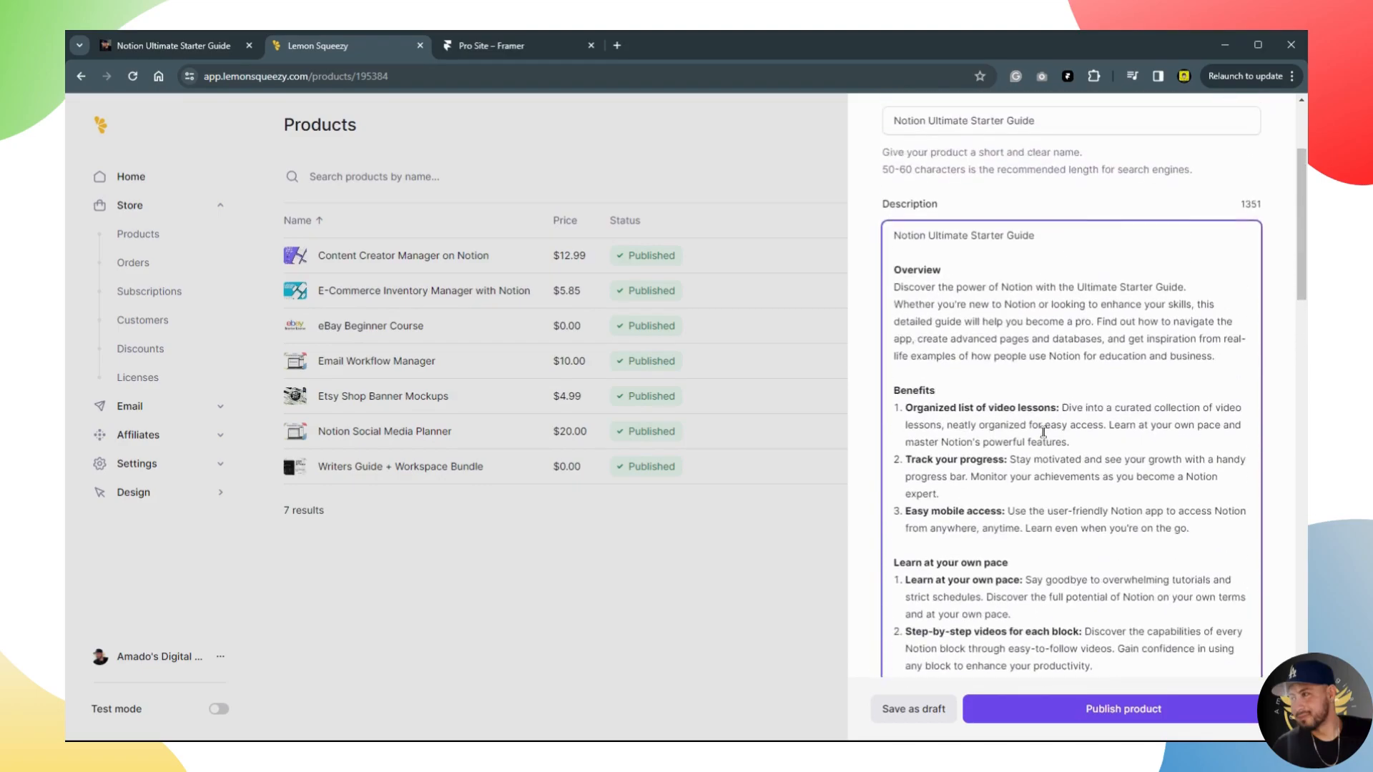
scroll(1043, 431, "up", 2)
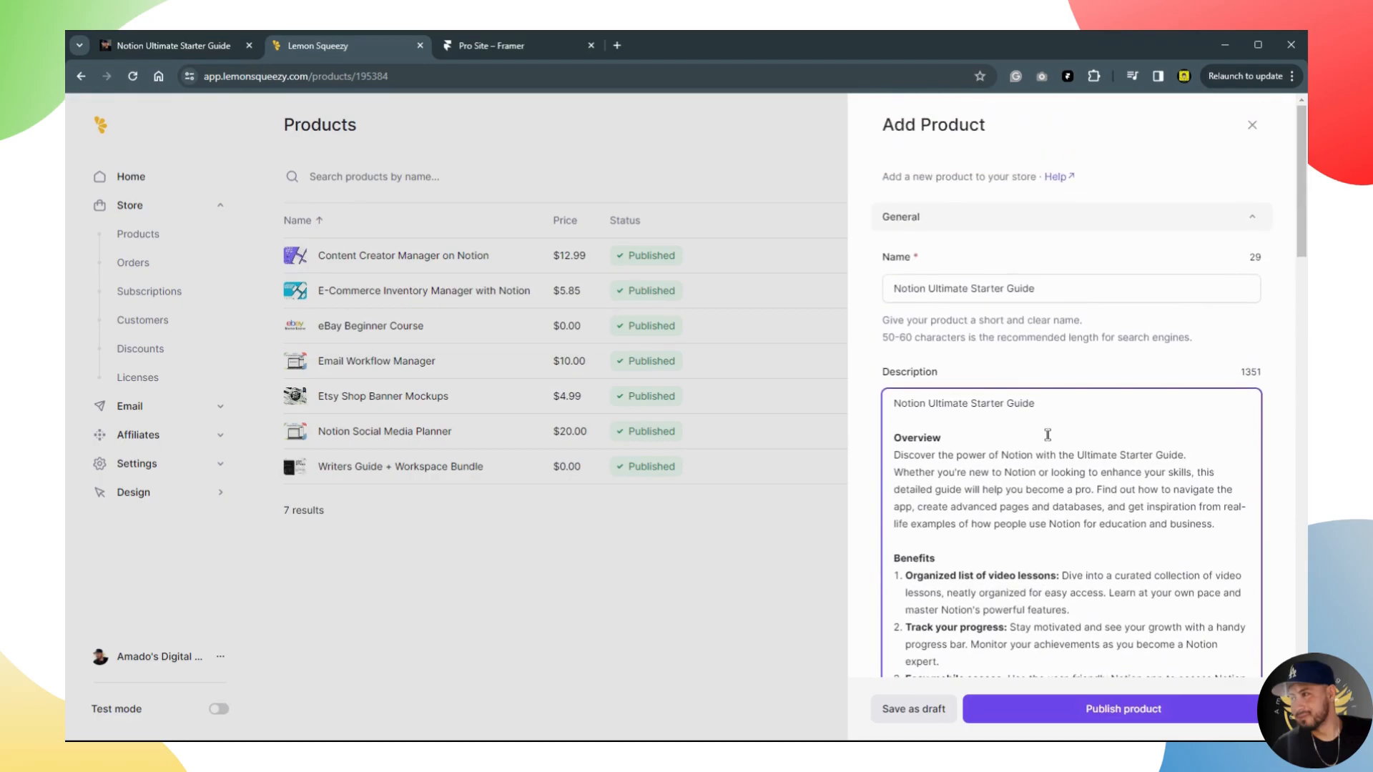
Try the Lead magnet, Subscription and Pay what you want pricing types, and return to Single payment.
scroll(1048, 435, "down", 12)
scroll(1056, 430, "down", 3)
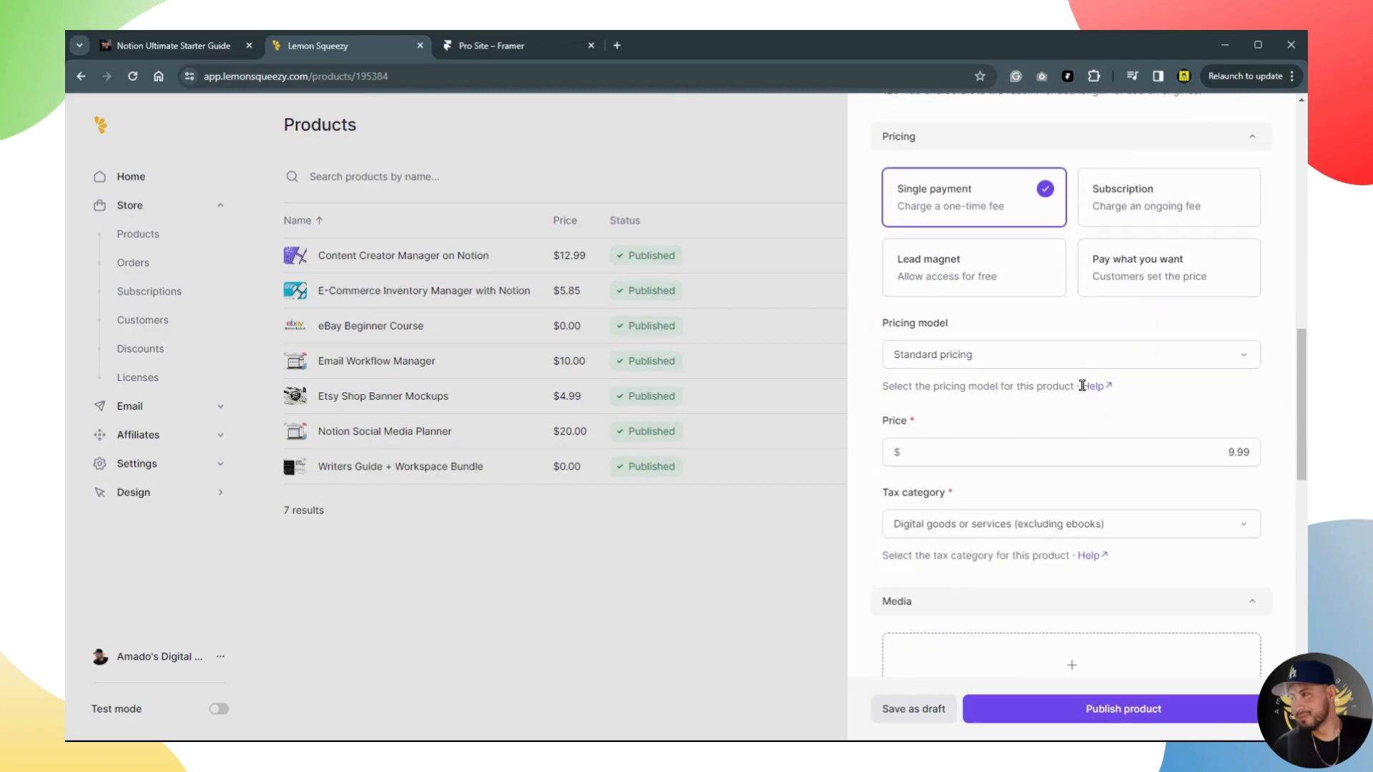
left_click(1003, 263)
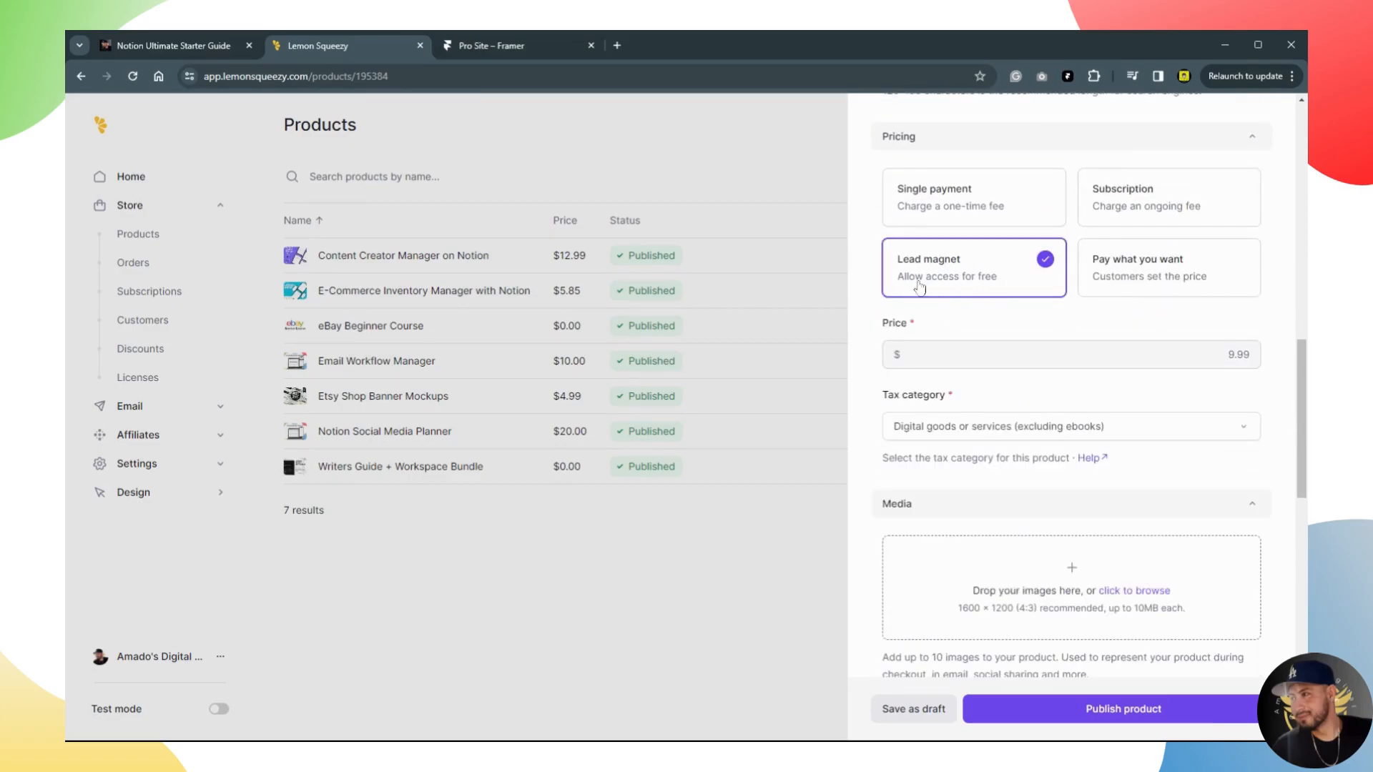
left_click(988, 218)
left_click(1130, 218)
left_click(1135, 272)
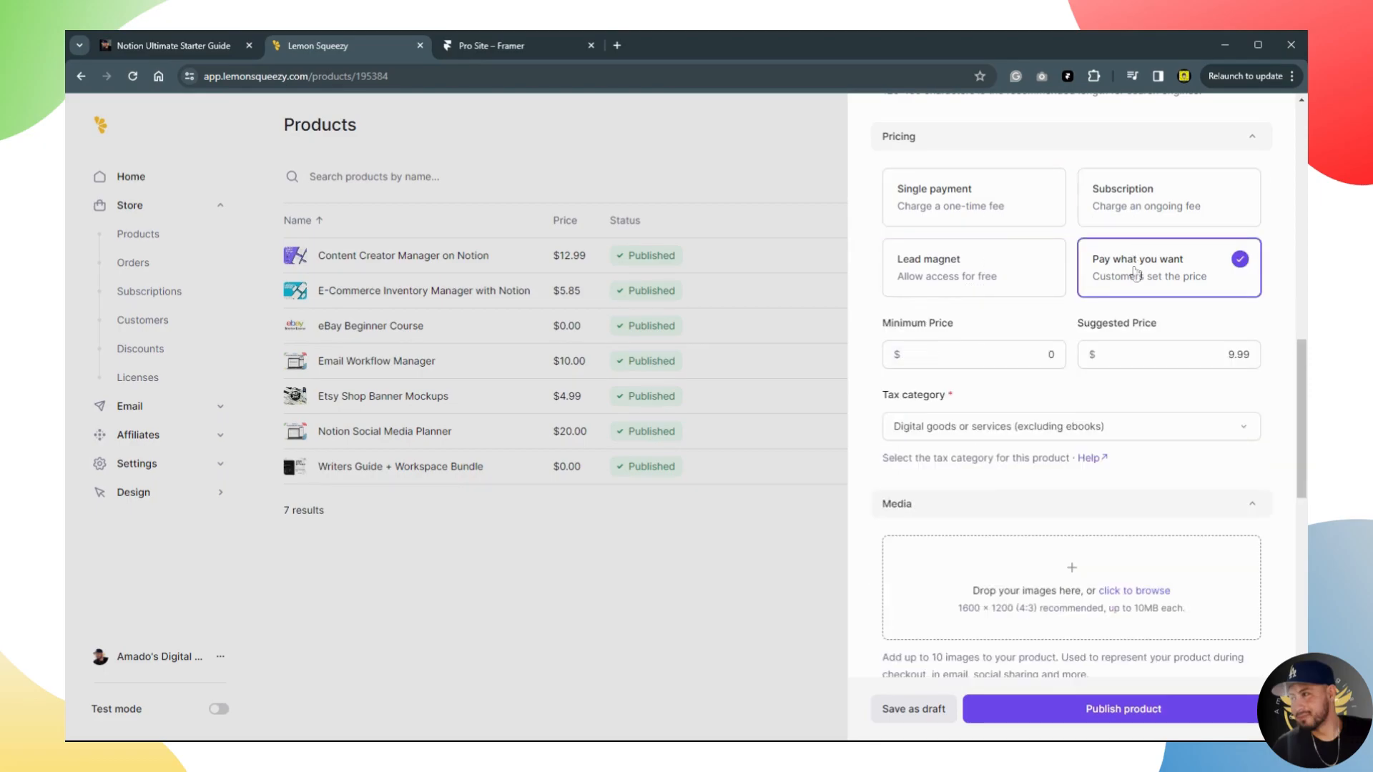
left_click(1137, 240)
left_click(1021, 209)
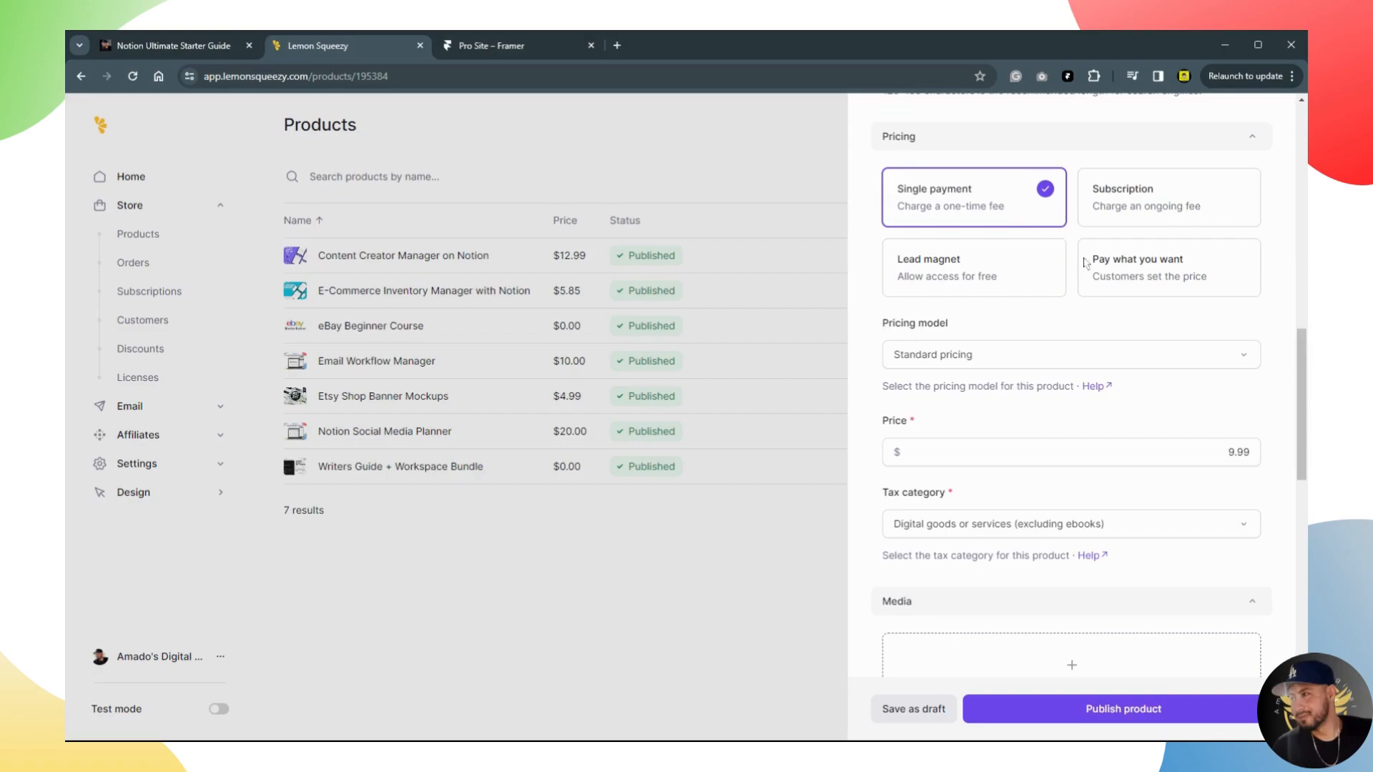
Set the product's price to $25 and change its pricing type to Lead magnet.
left_click_drag(1176, 451, 1275, 457)
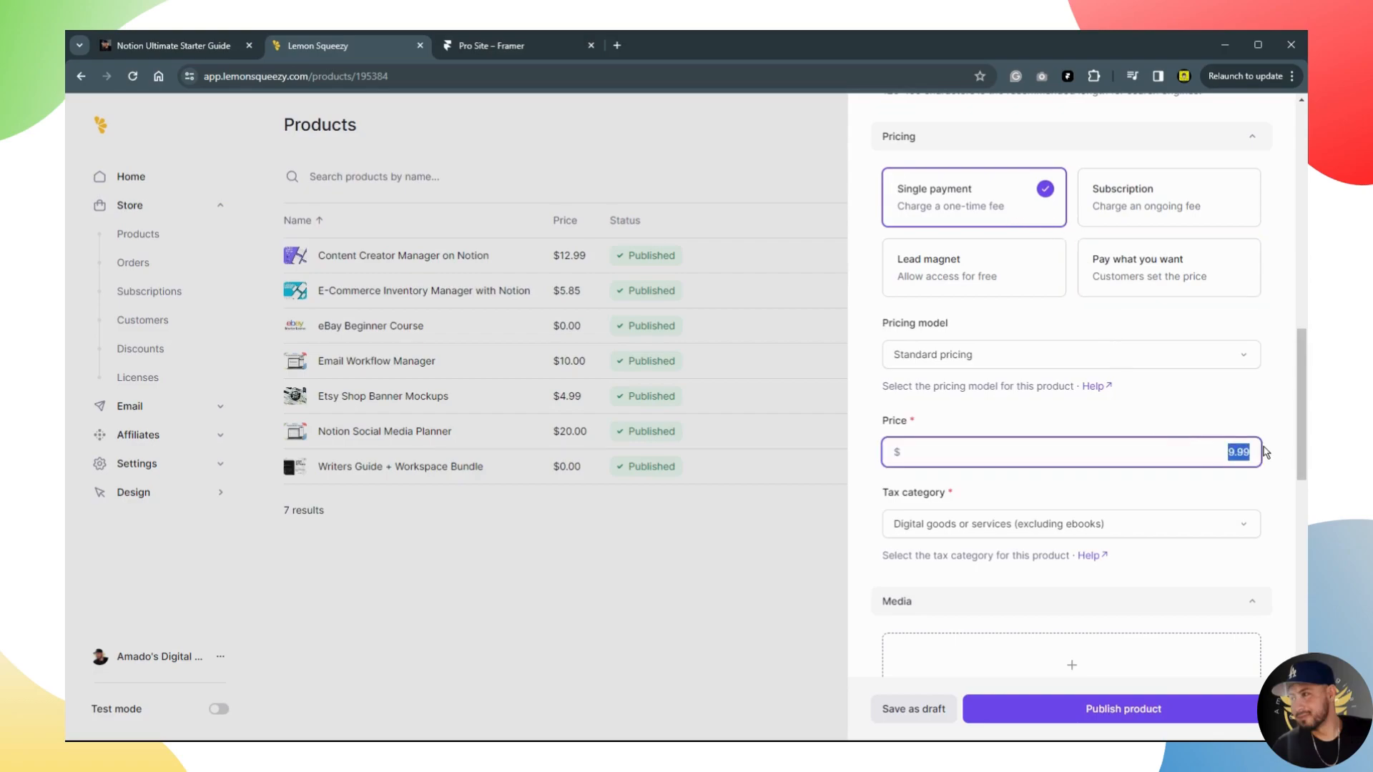
type("25")
left_click(985, 276)
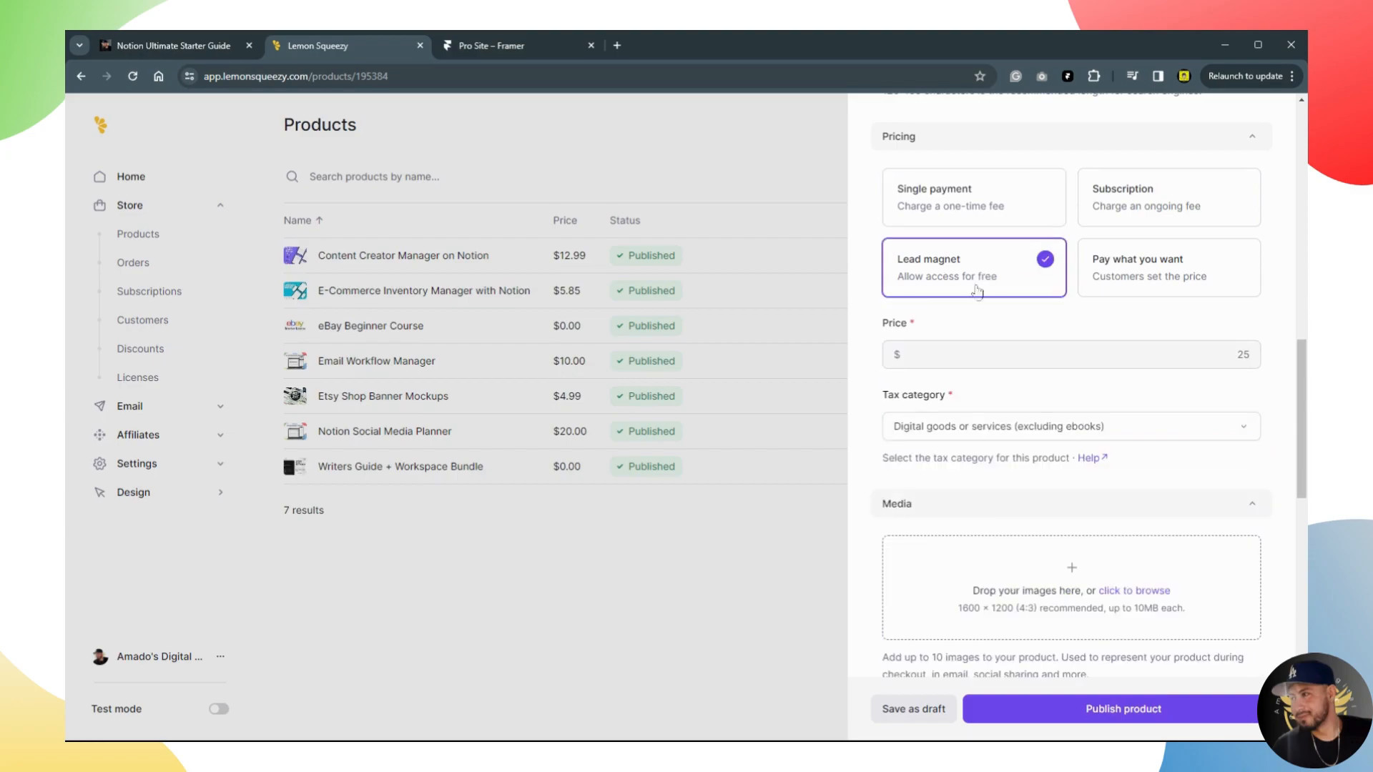
Check which tax categories are available for the product without changing the selection.
scroll(1012, 397, "down", 2)
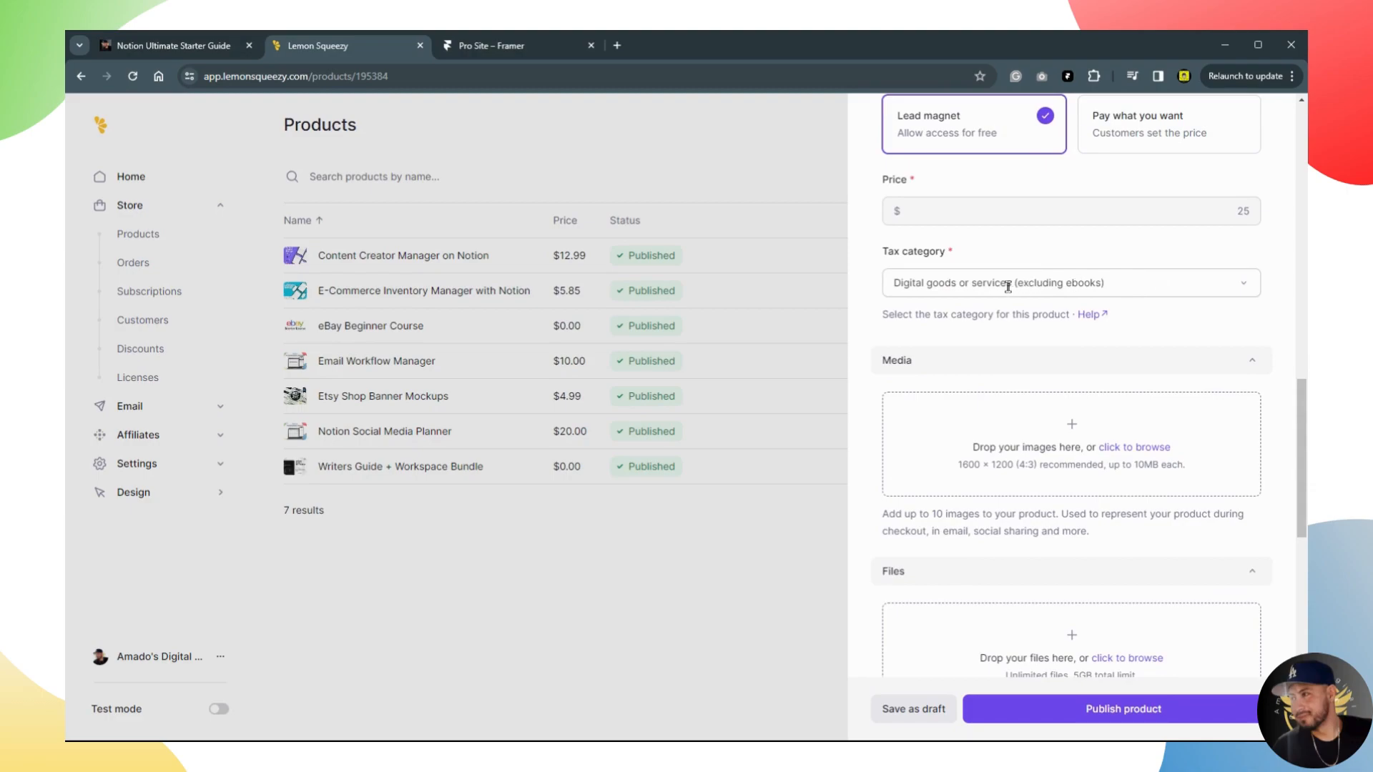
left_click(1133, 286)
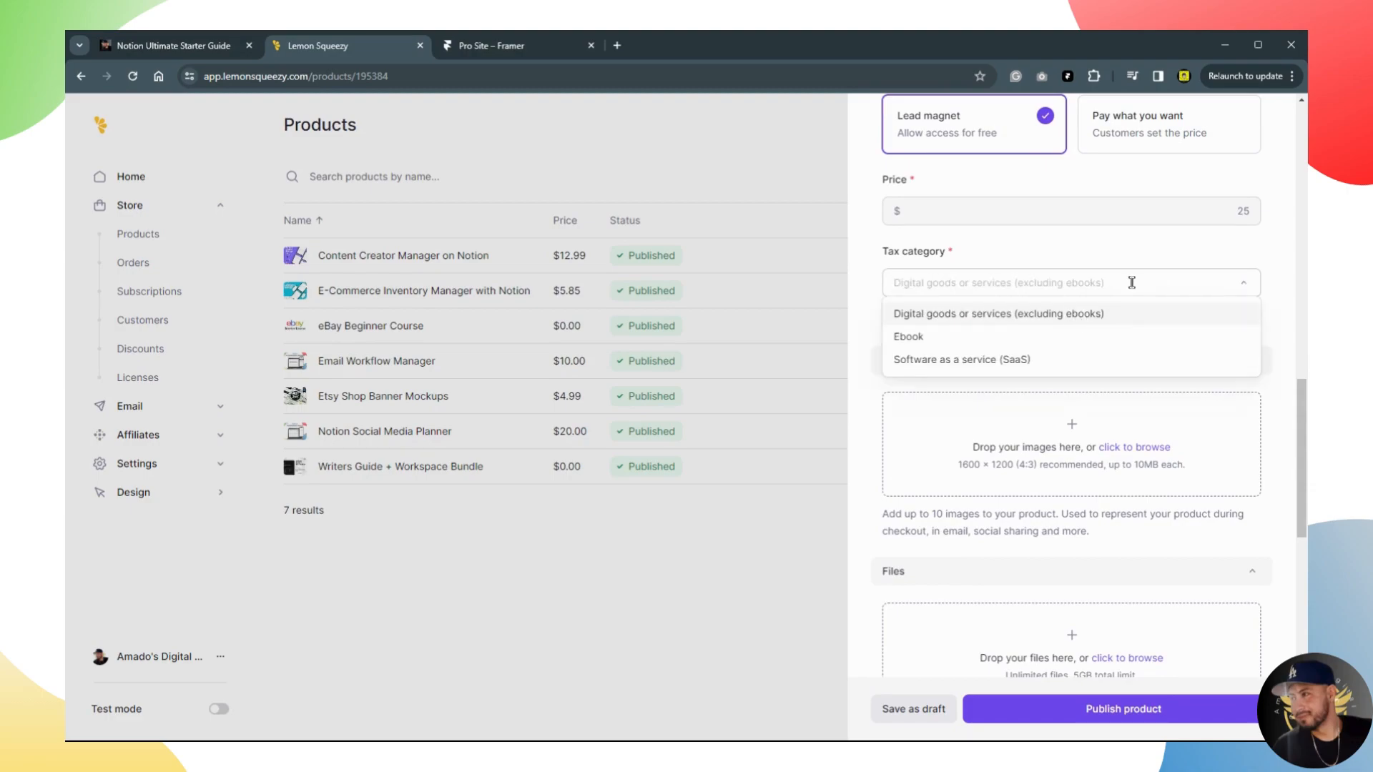
left_click(1056, 262)
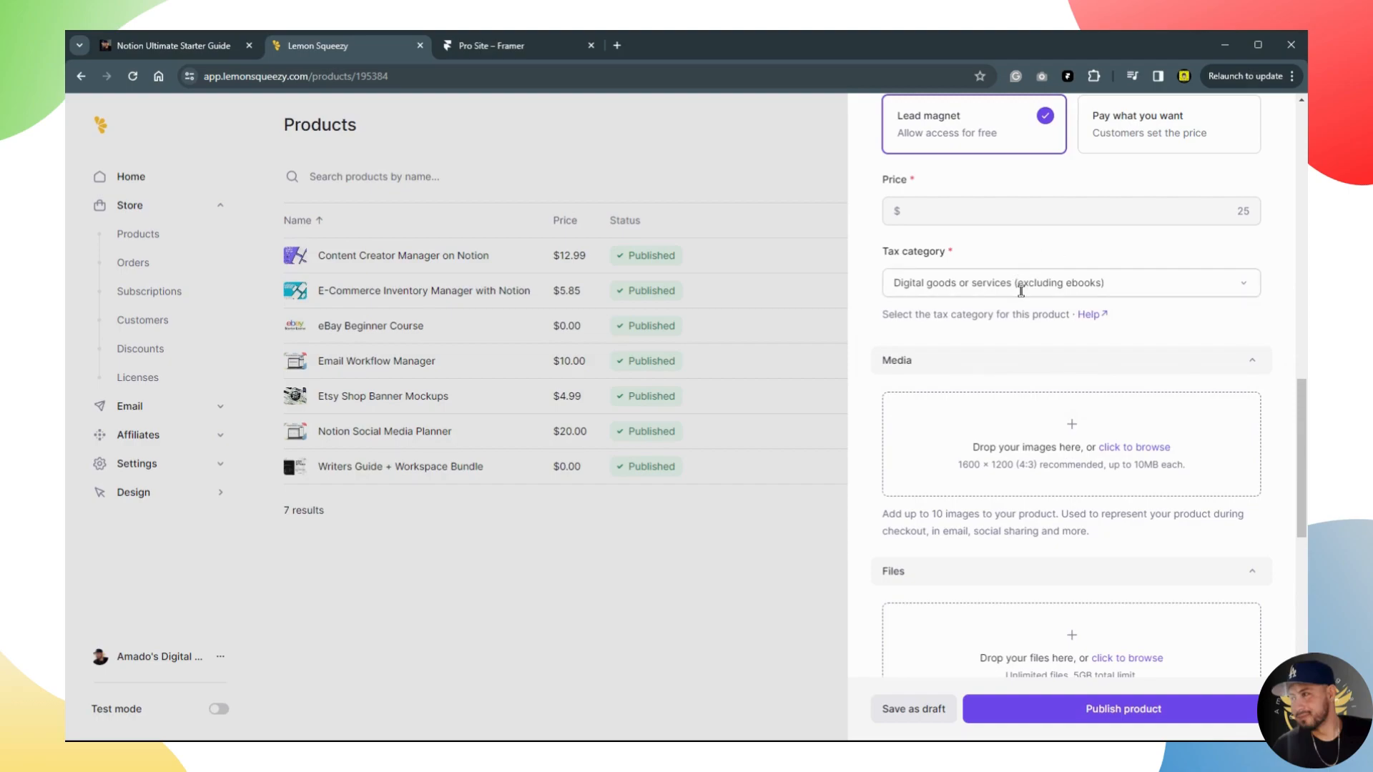
Upload Notion Ultimate Guide (1280 × 720 px).jpg and Framer product image tempaltes 2048 × 1564.jpg as the product's media.
scroll(1016, 282, "down", 2)
scroll(1097, 293, "up", 1)
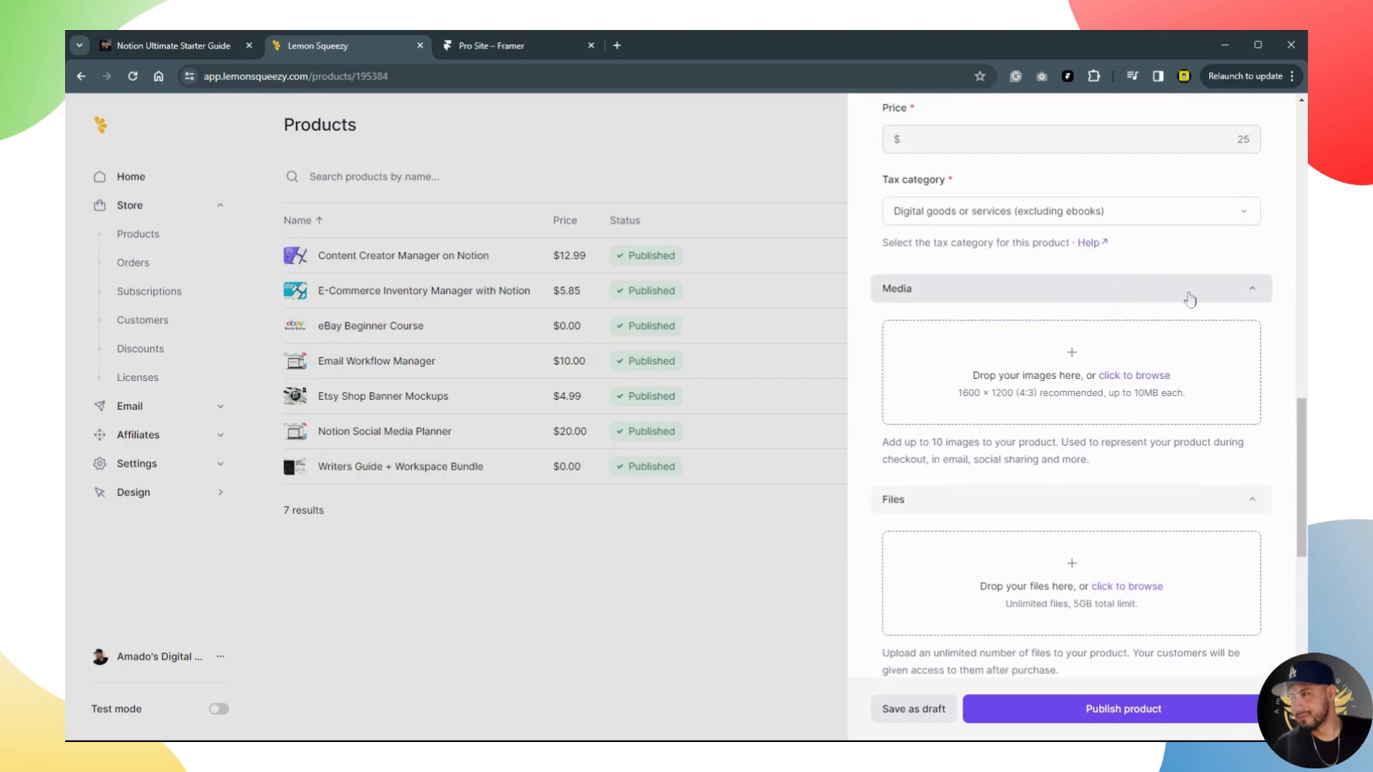
left_click(1071, 361)
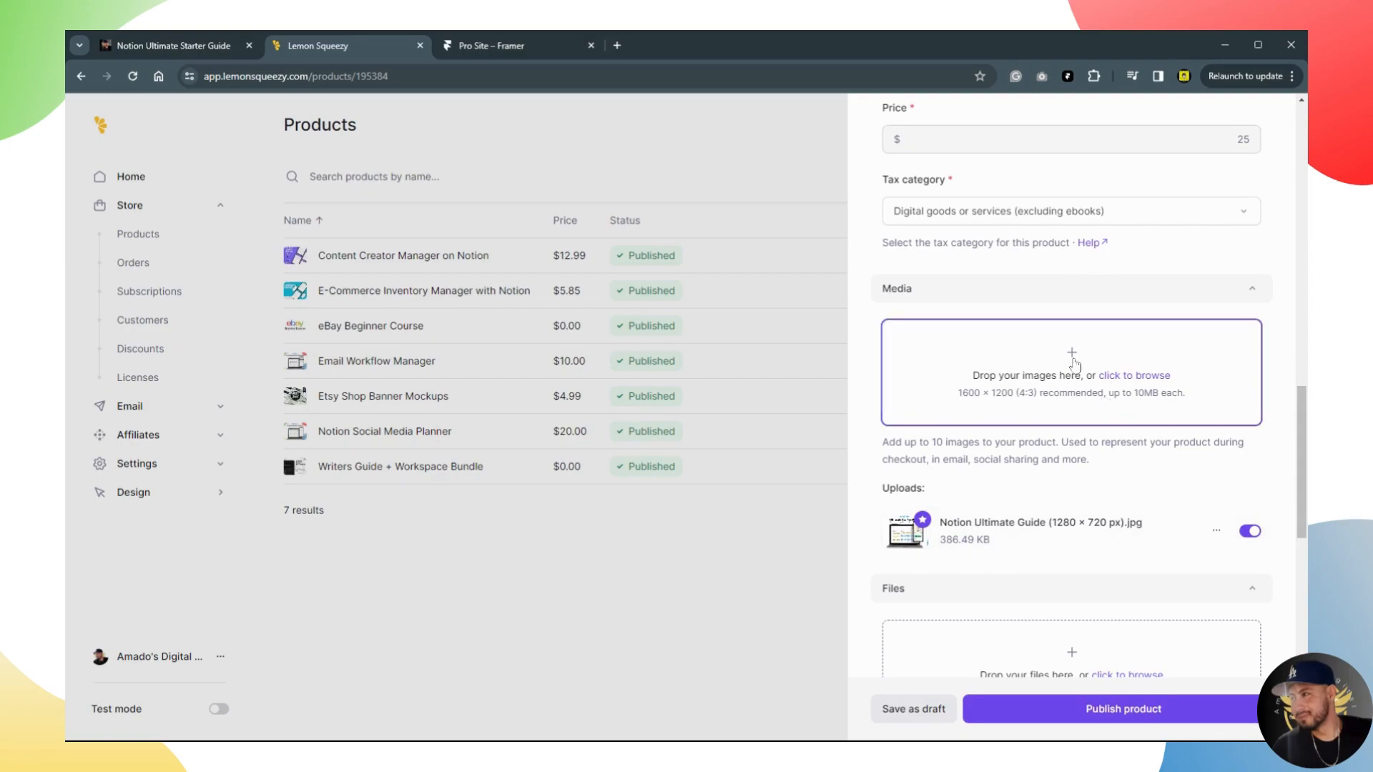
left_click(1075, 363)
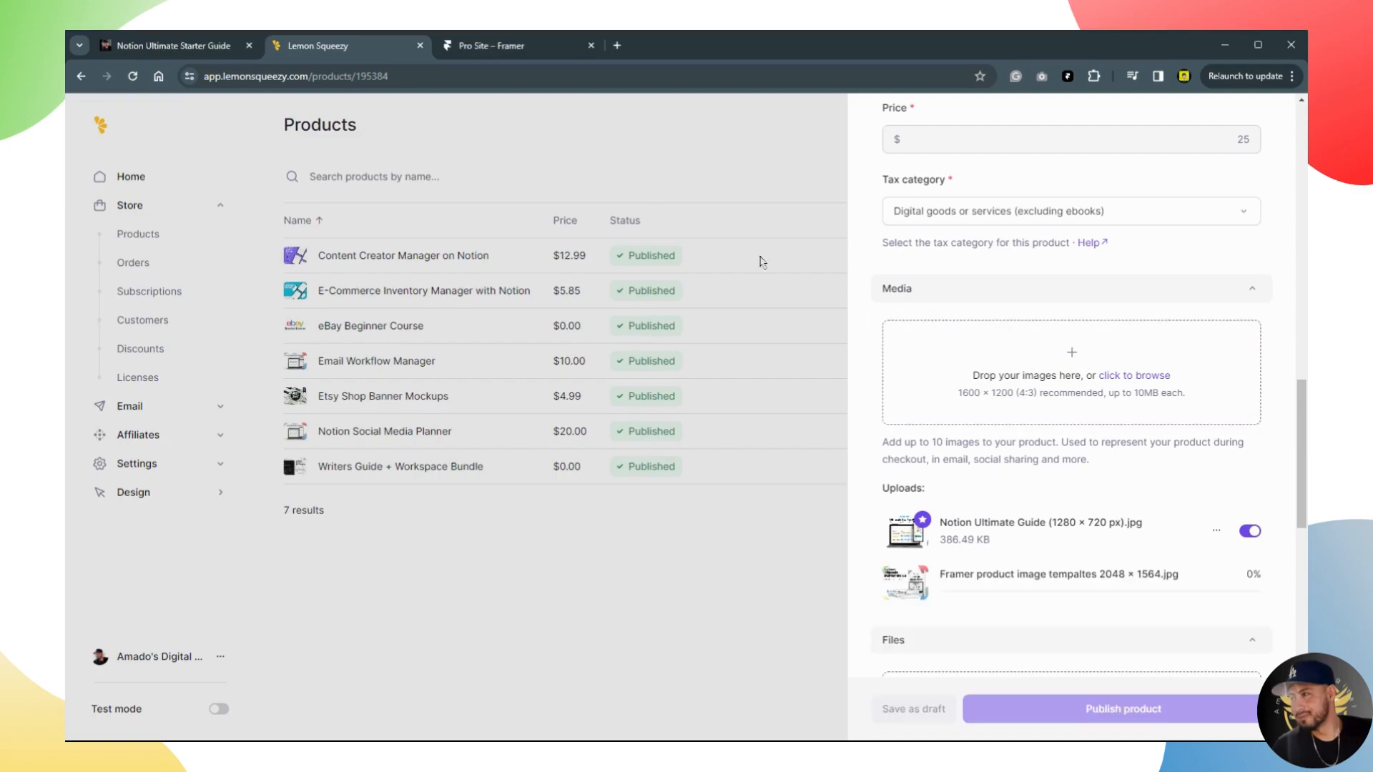
scroll(1109, 540, "down", 1)
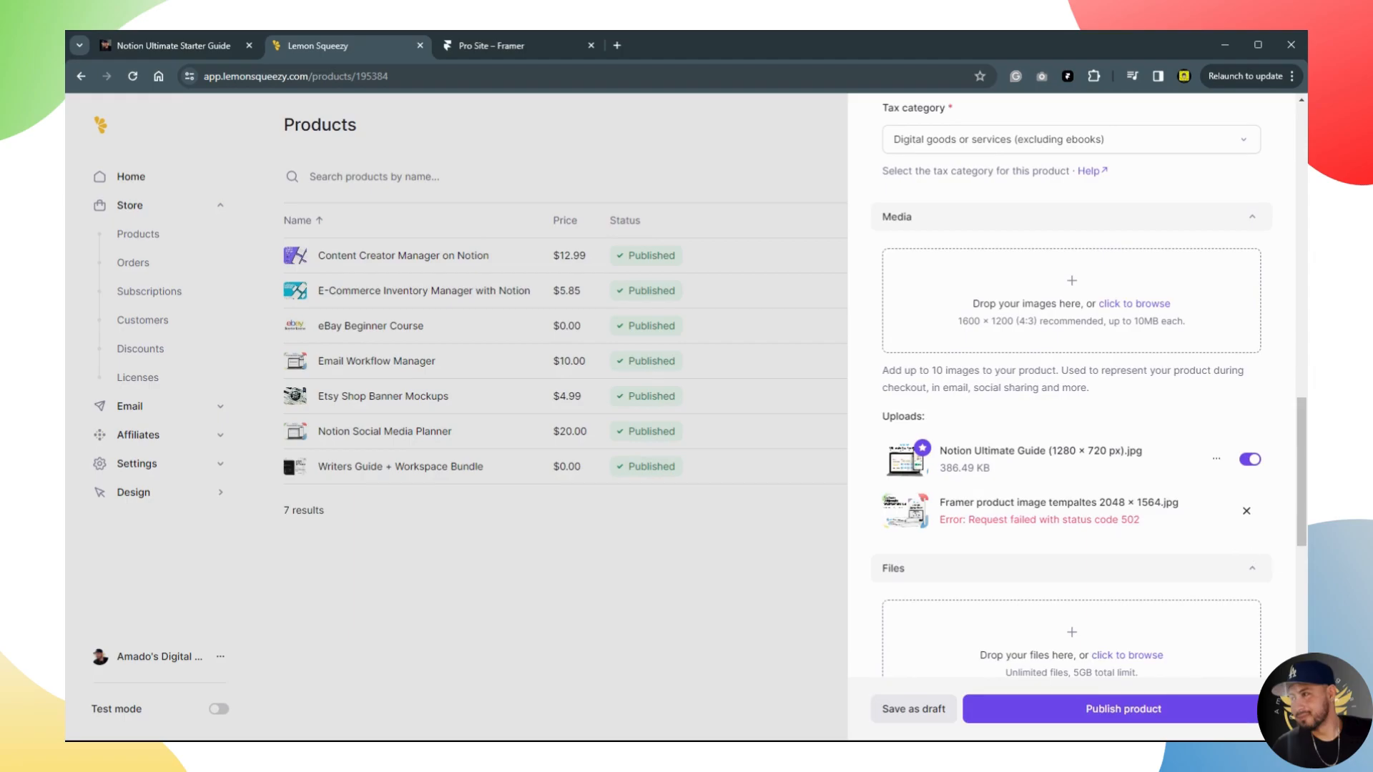
scroll(1059, 443, "down", 1)
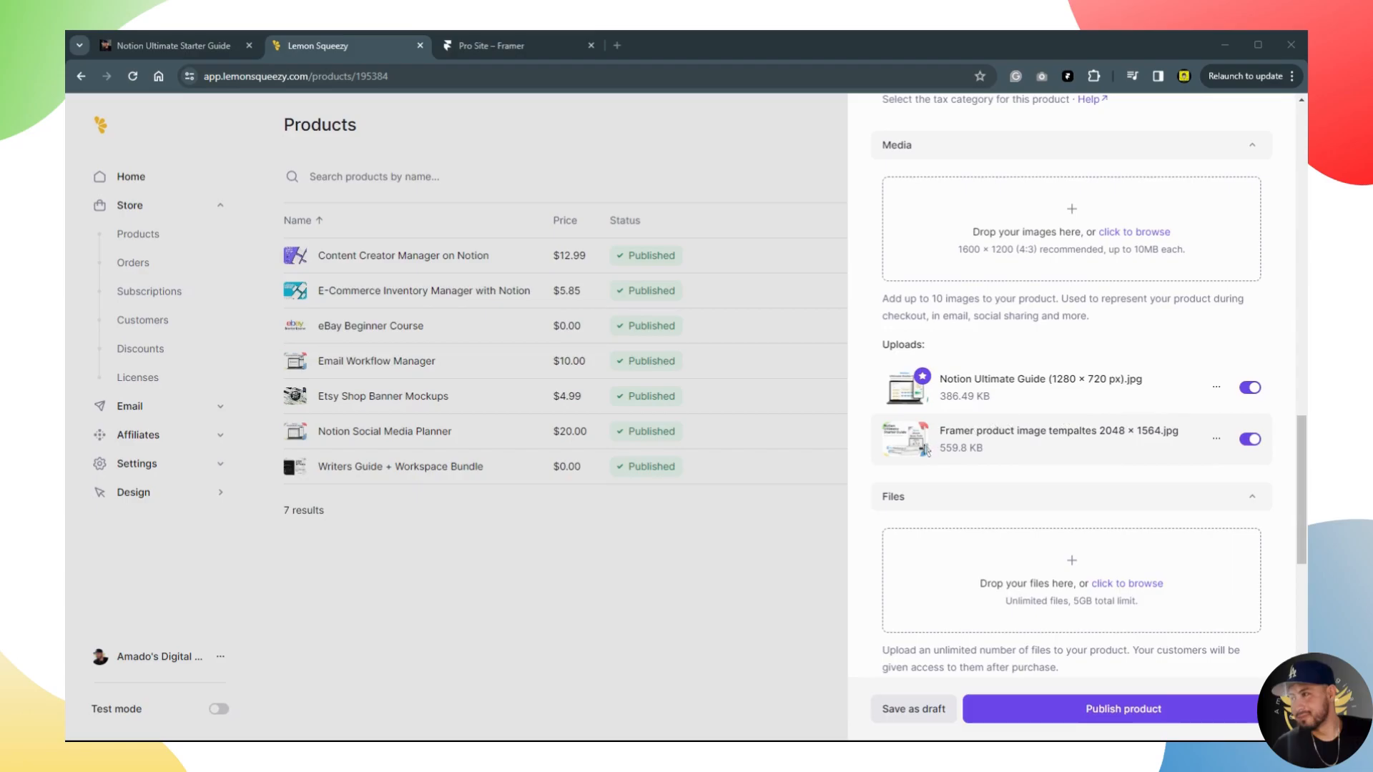
Set the image Framer product image tempaltes 2048 × 1564.jpg as the product's thumbnail.
left_click(1216, 438)
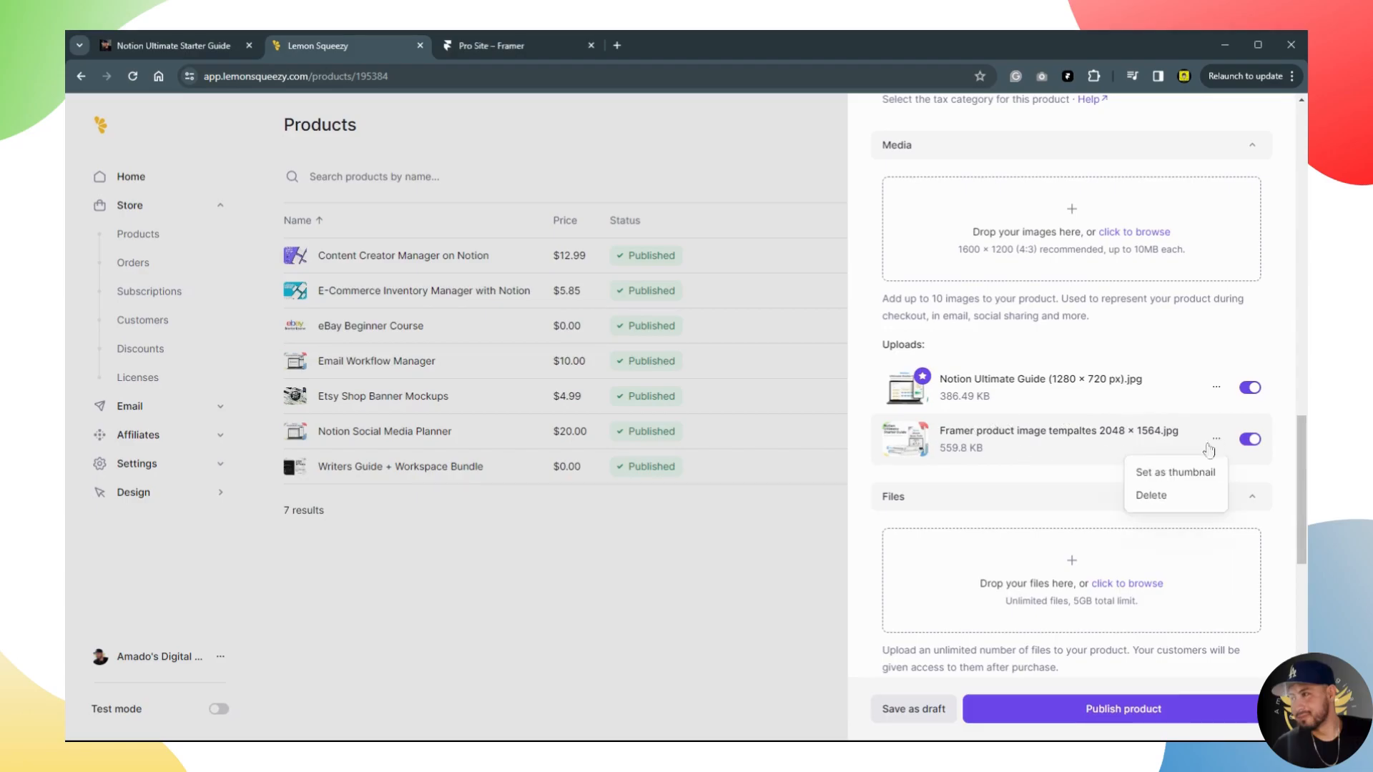
left_click(1176, 473)
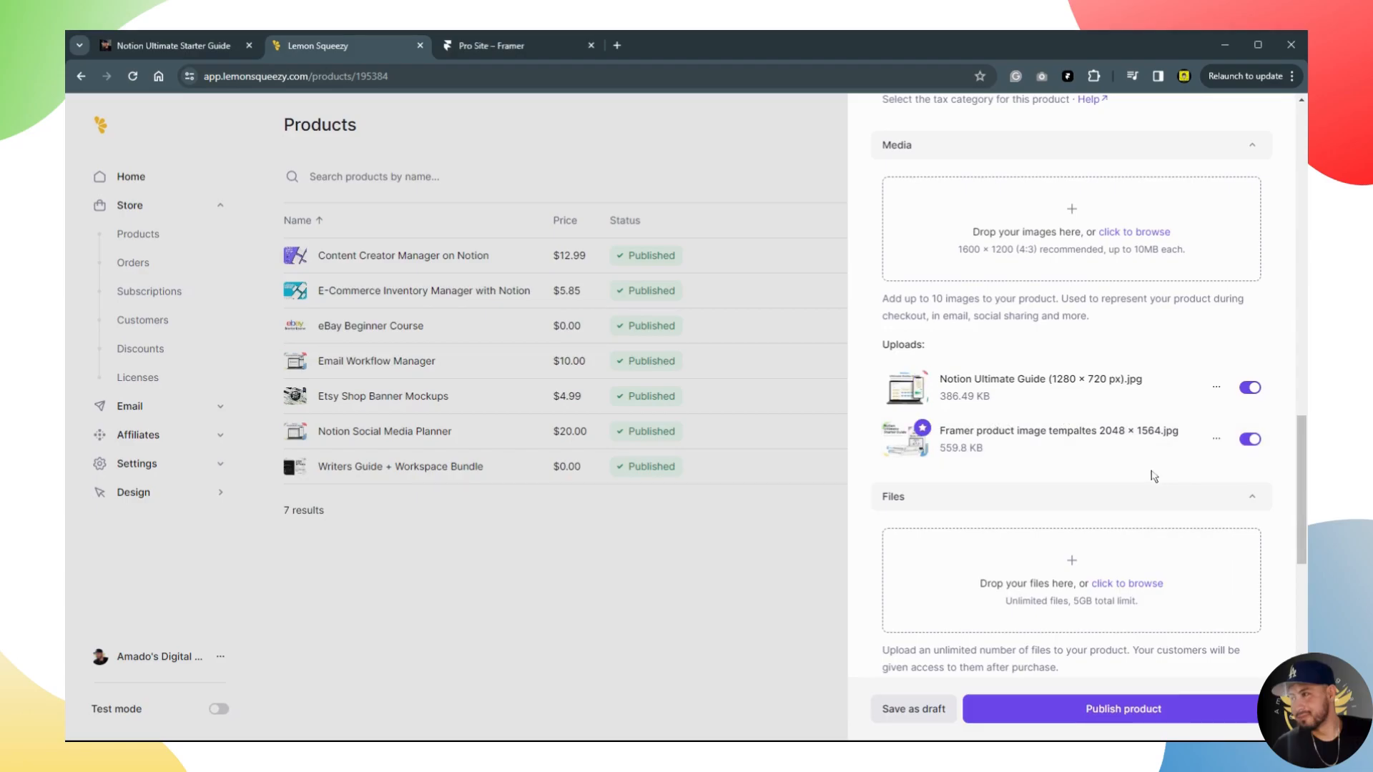
Move Framer product image tempaltes 2048 × 1564.jpg above Notion Ultimate Guide (1280 × 720 px).jpg in the product's media order.
left_click_drag(909, 449, 905, 394)
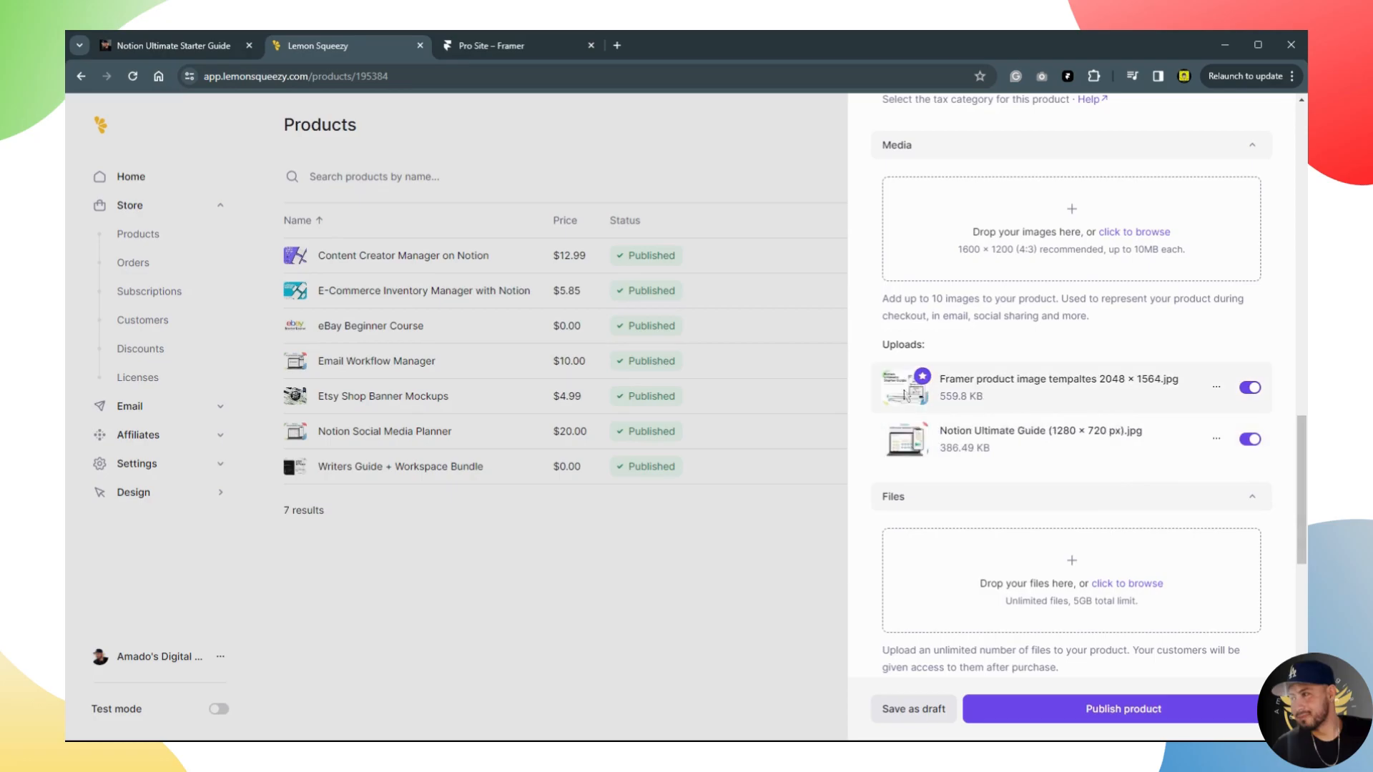
Switch the visibility of Notion Ultimate Guide (1280 × 720 px).jpg off and back on in the media uploads.
left_click(1250, 447)
left_click(1250, 446)
left_click(1250, 446)
left_click(1253, 447)
Look through the product's file upload area, variant options, and license key and storefront display settings.
scroll(1027, 458, "down", 2)
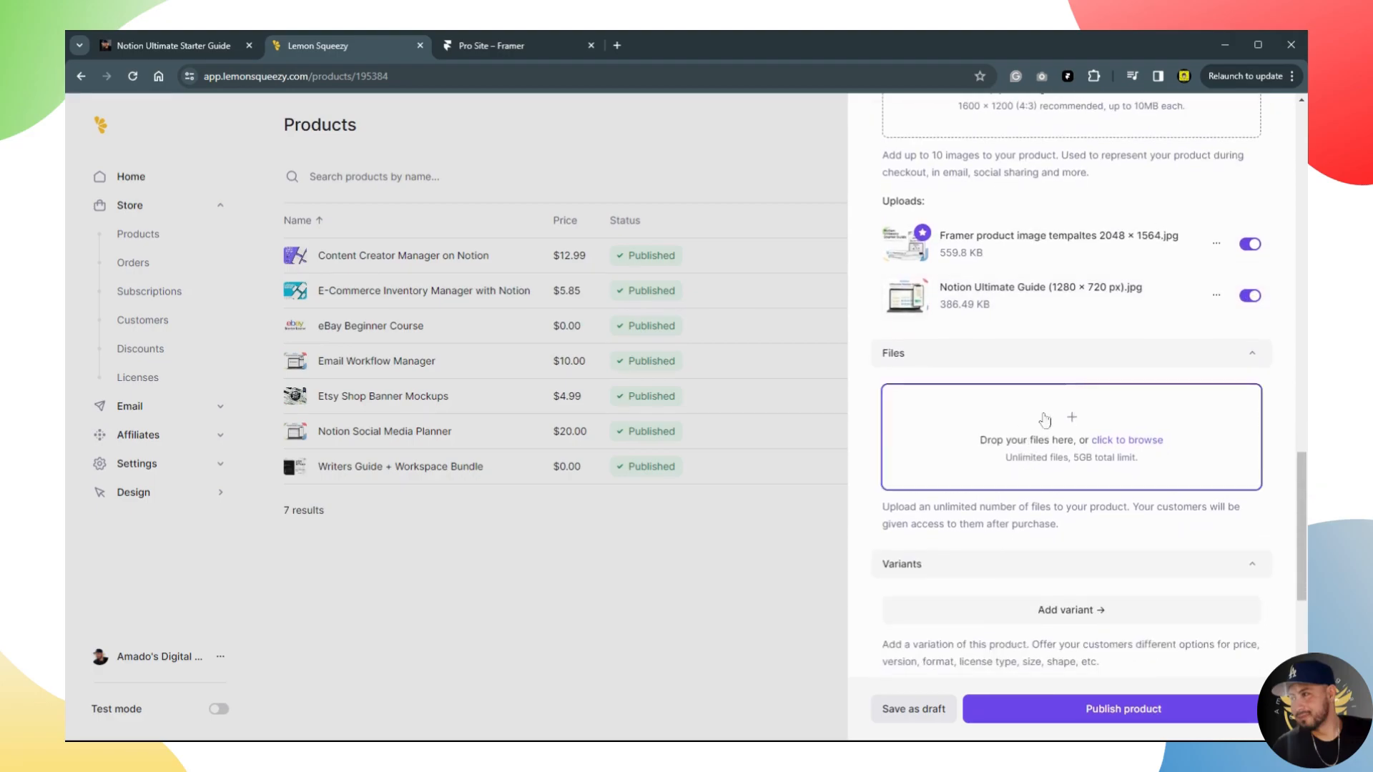
scroll(1089, 378, "down", 2)
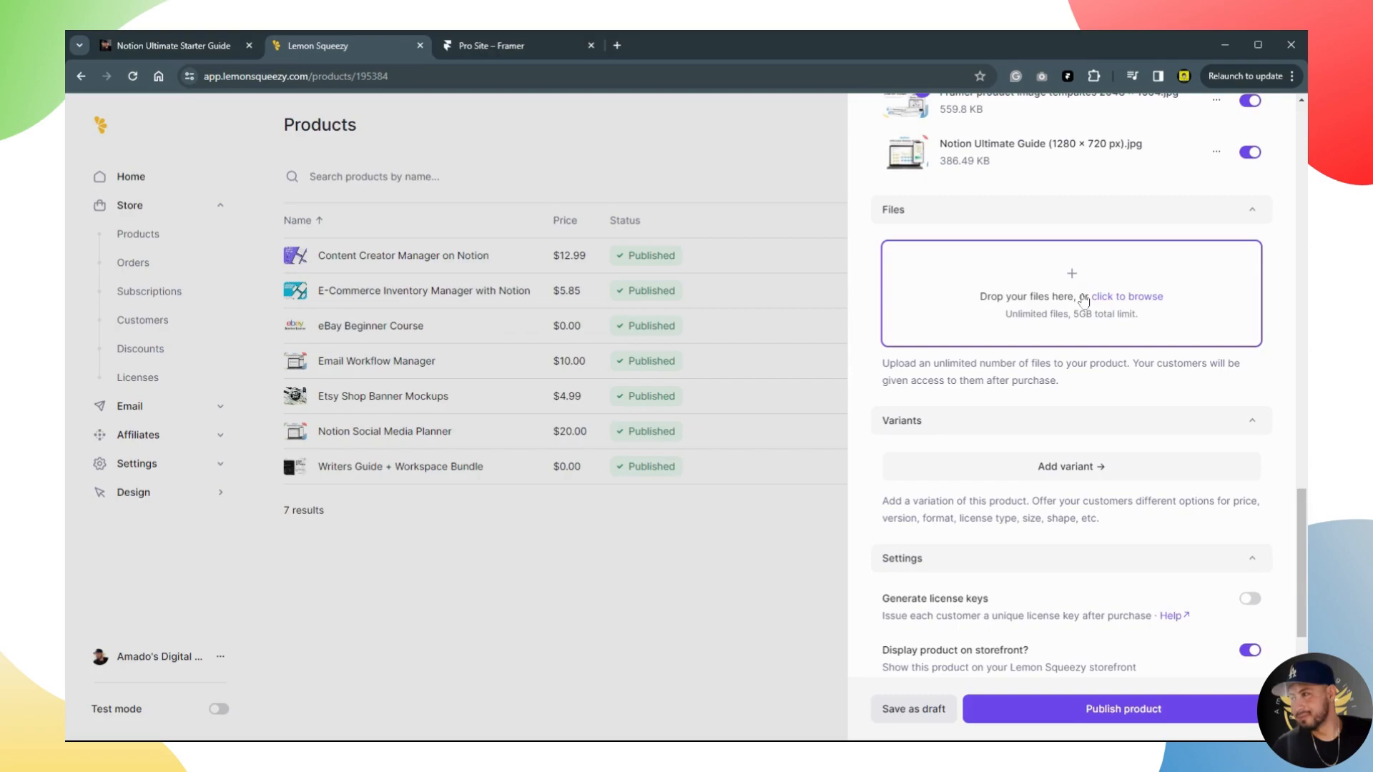
scroll(1075, 300, "down", 2)
left_click_drag(1066, 209, 1067, 210)
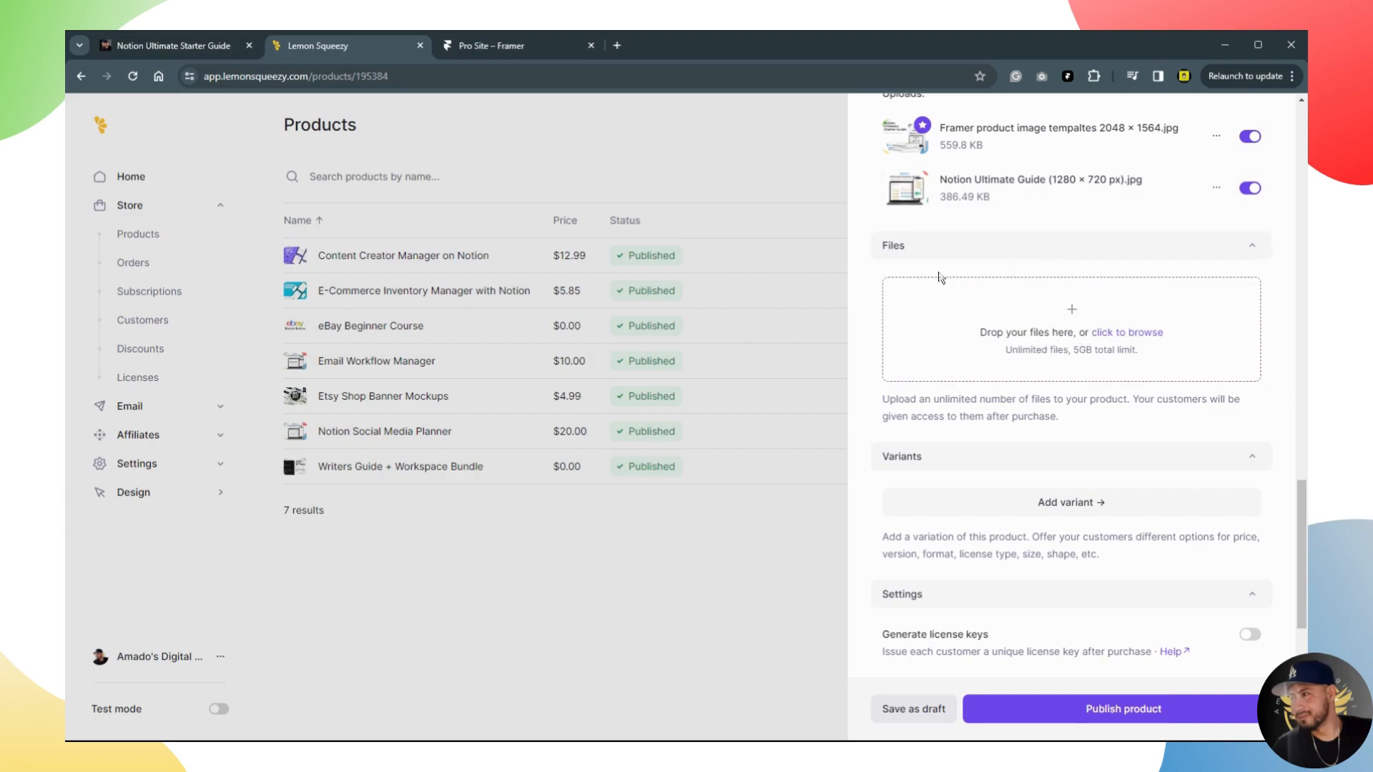
scroll(1006, 352, "down", 1)
scroll(1006, 352, "down", 1)
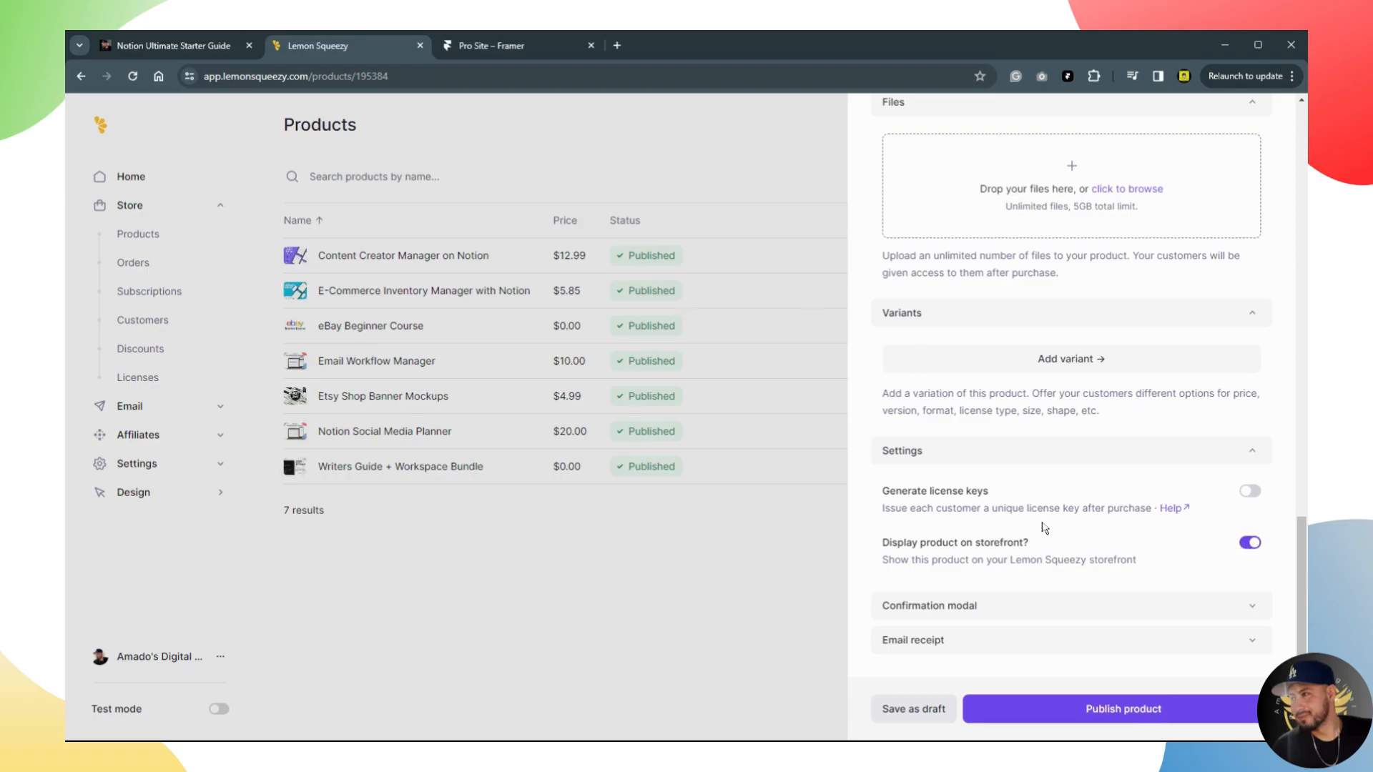
Open the product's confirmation modal settings and examine the title, message and button fields that can be customized.
left_click(1107, 613)
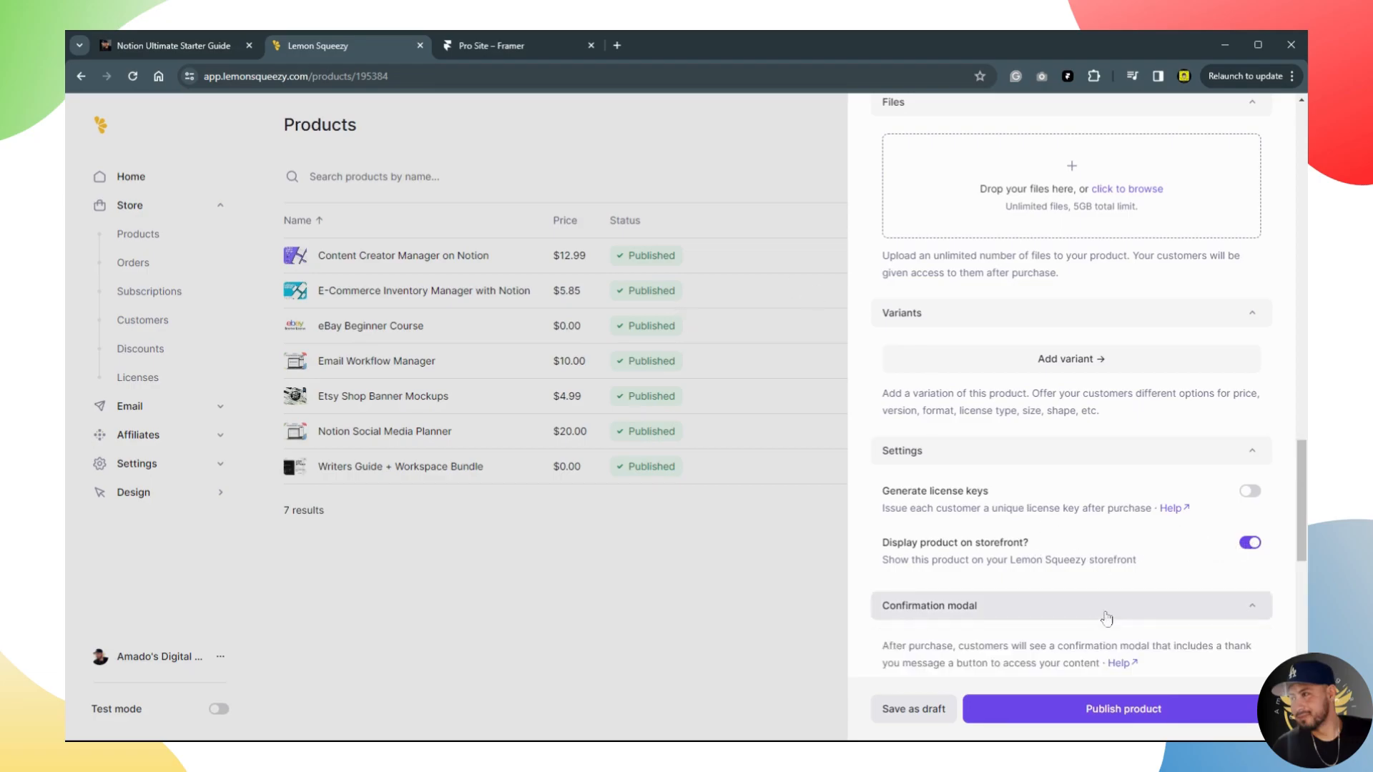
scroll(1107, 619, "down", 3)
scroll(1106, 619, "down", 5)
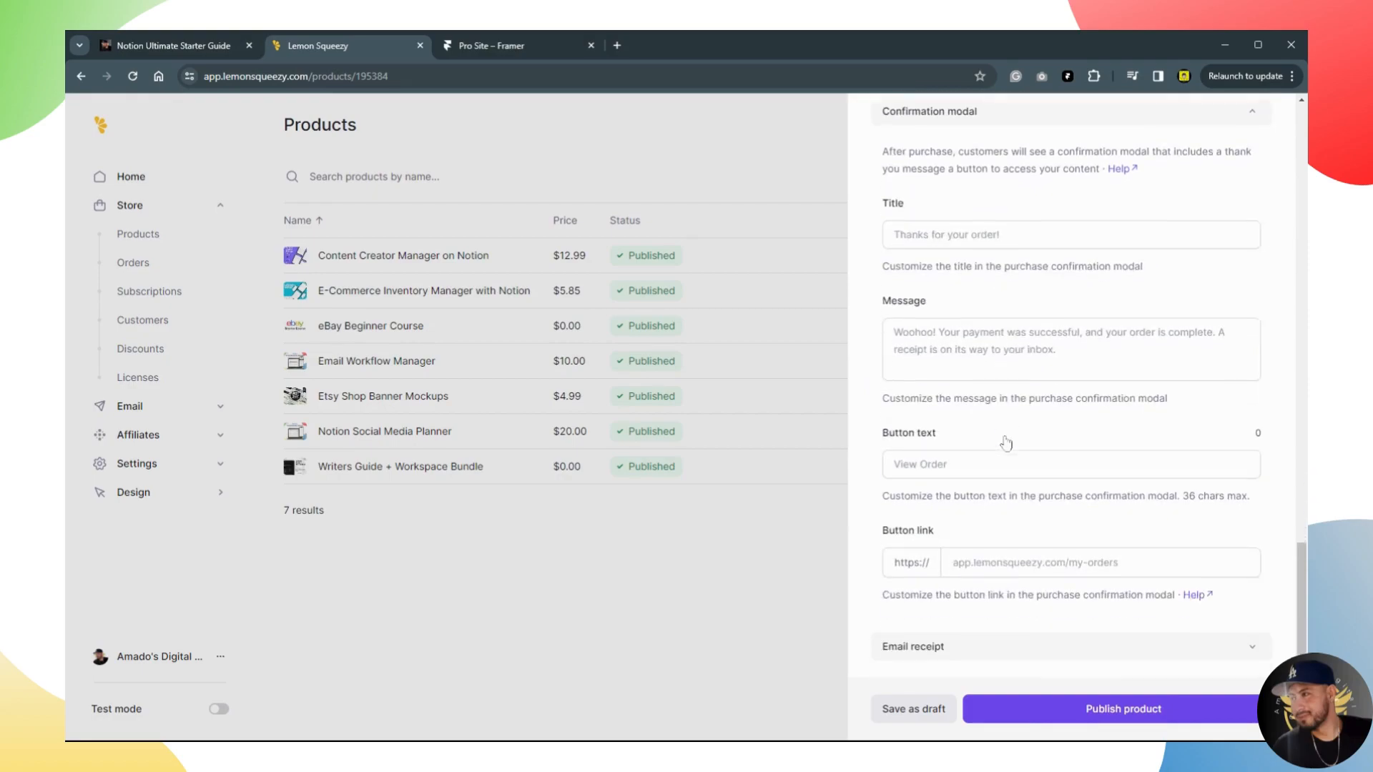
scroll(956, 279, "up", 1)
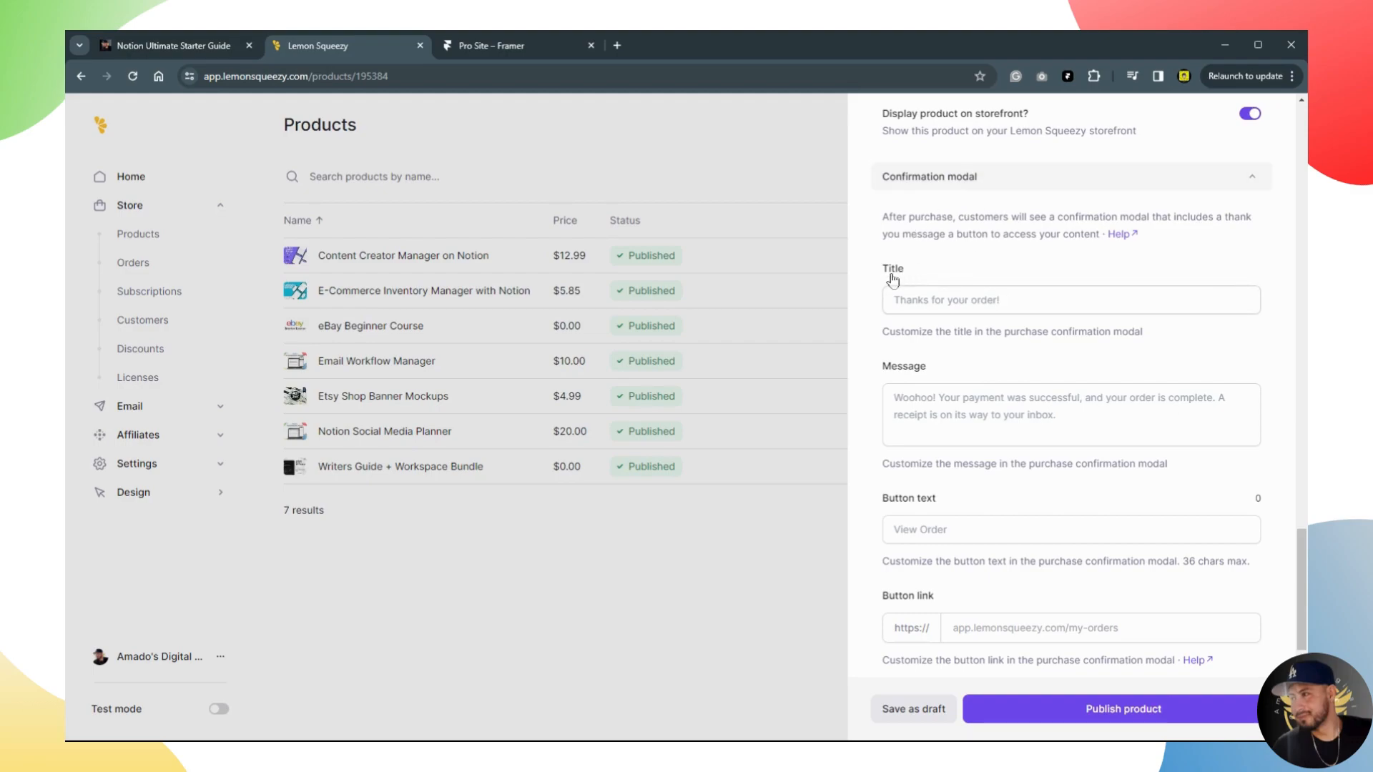
left_click(910, 399)
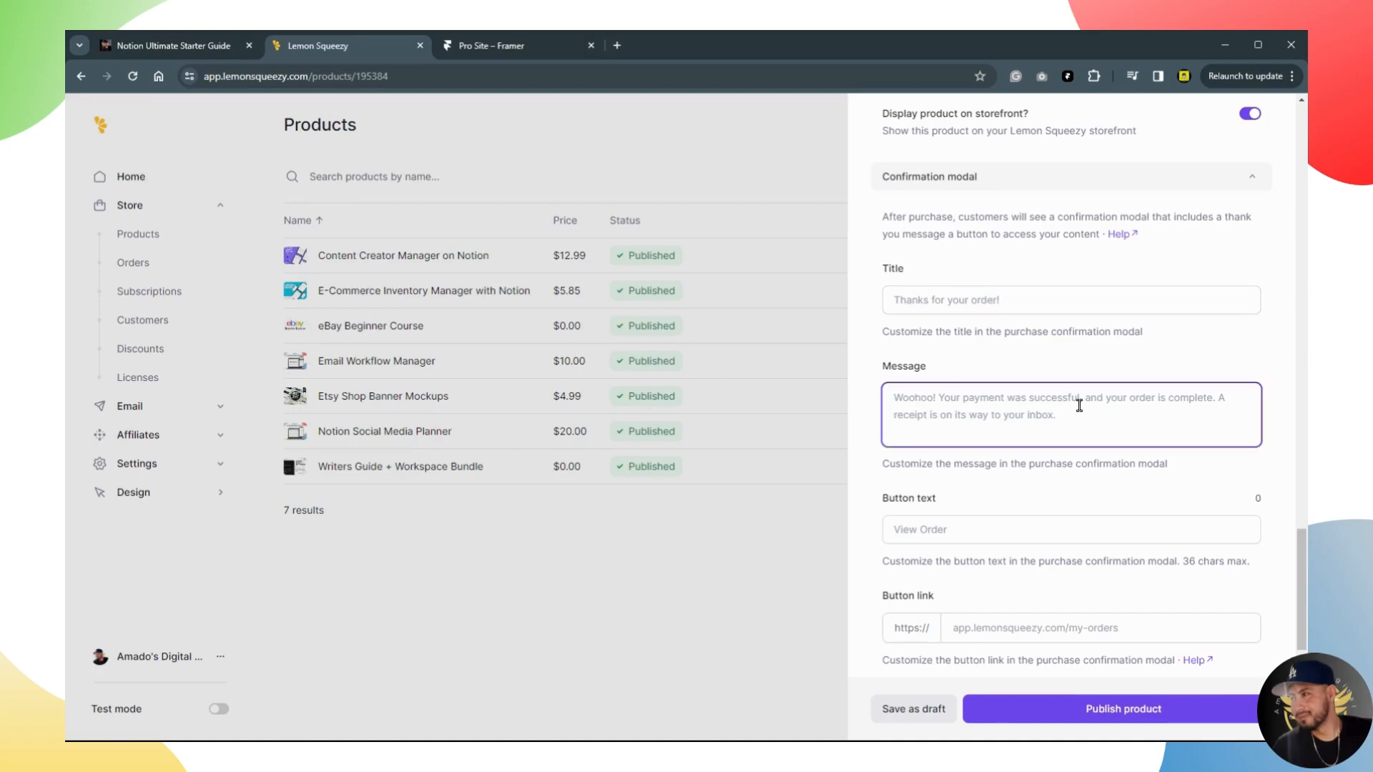
left_click(900, 357)
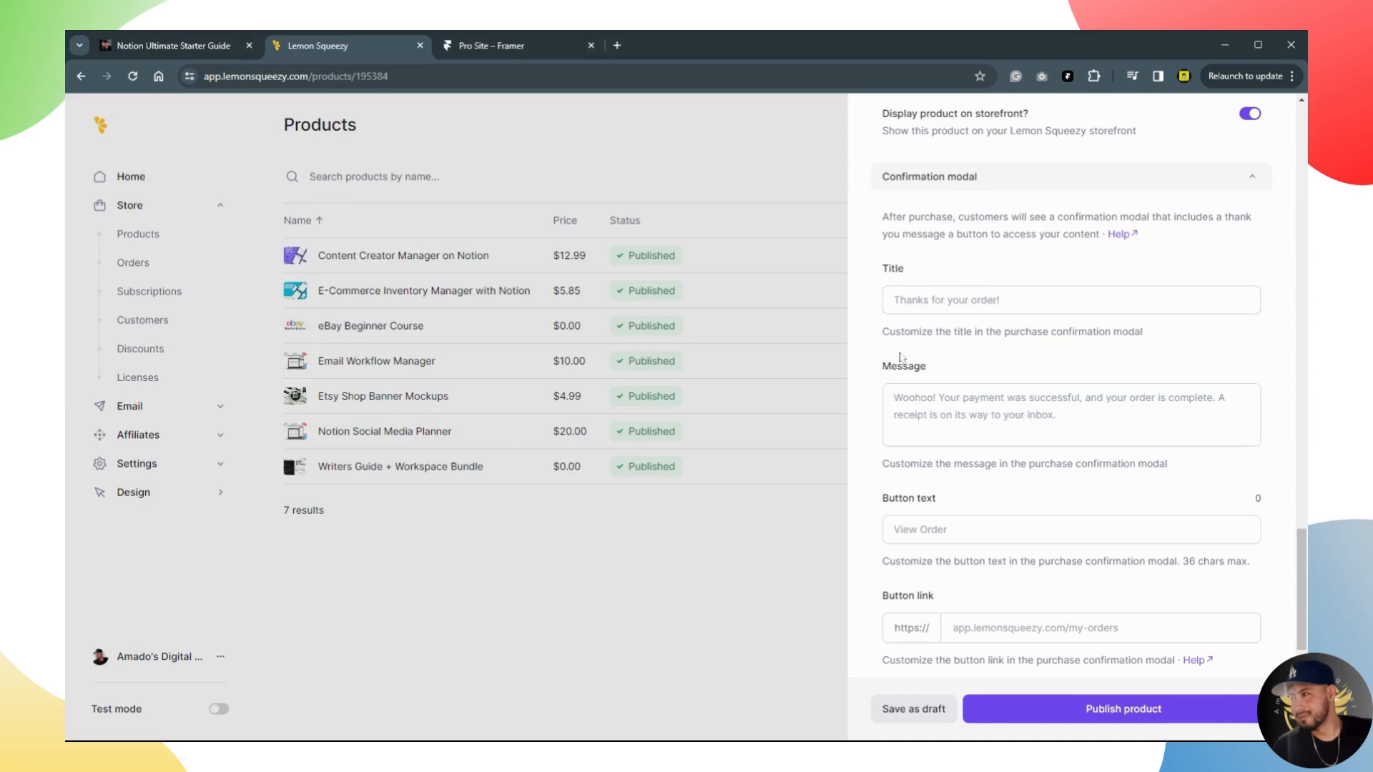
left_click(910, 303)
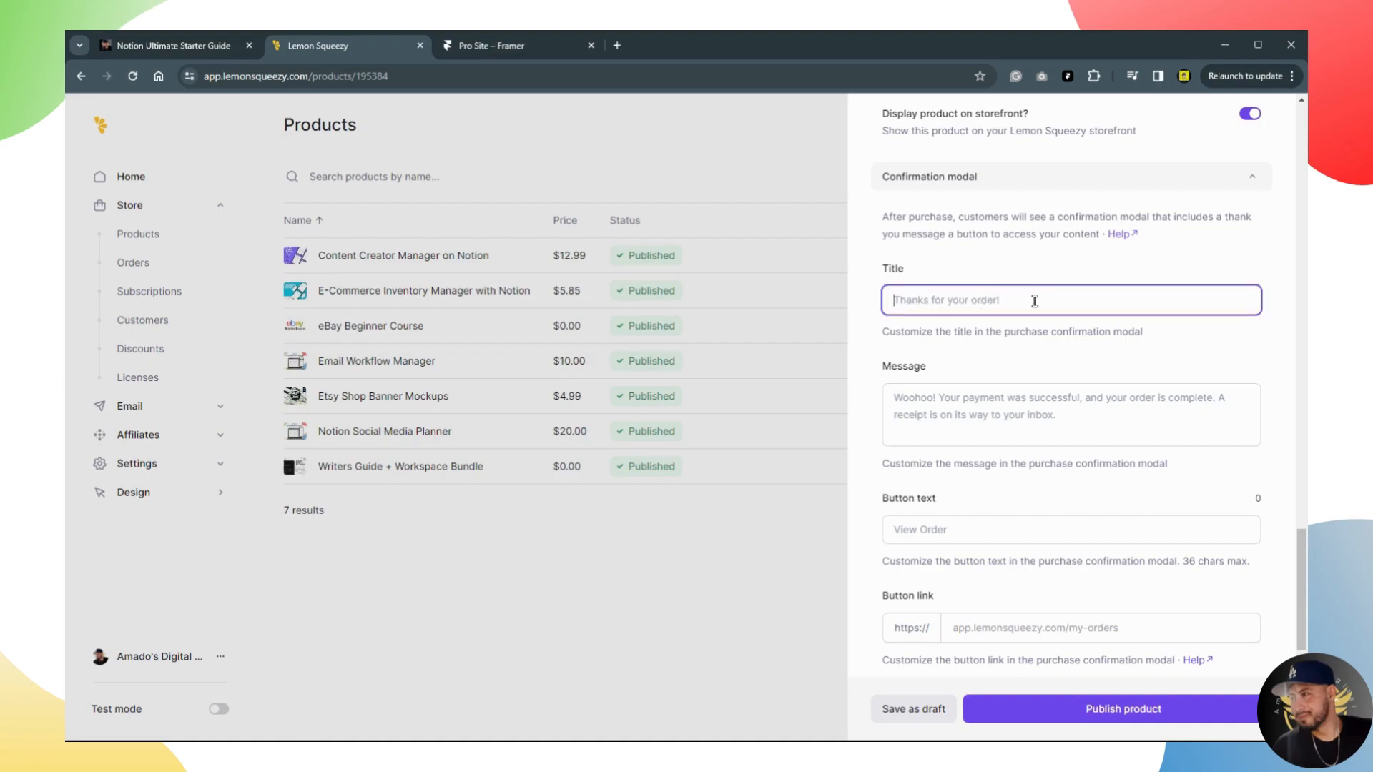
left_click(907, 395)
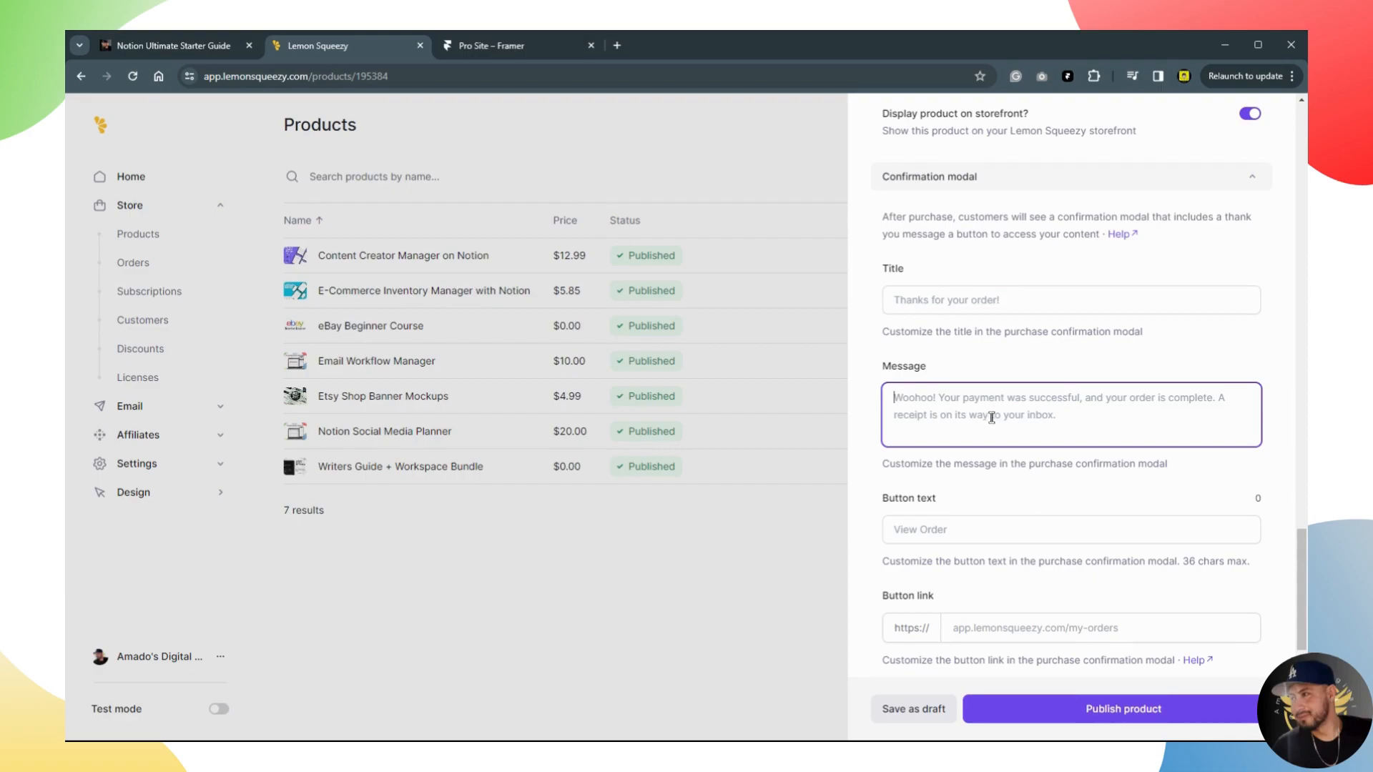
scroll(992, 417, "down", 1)
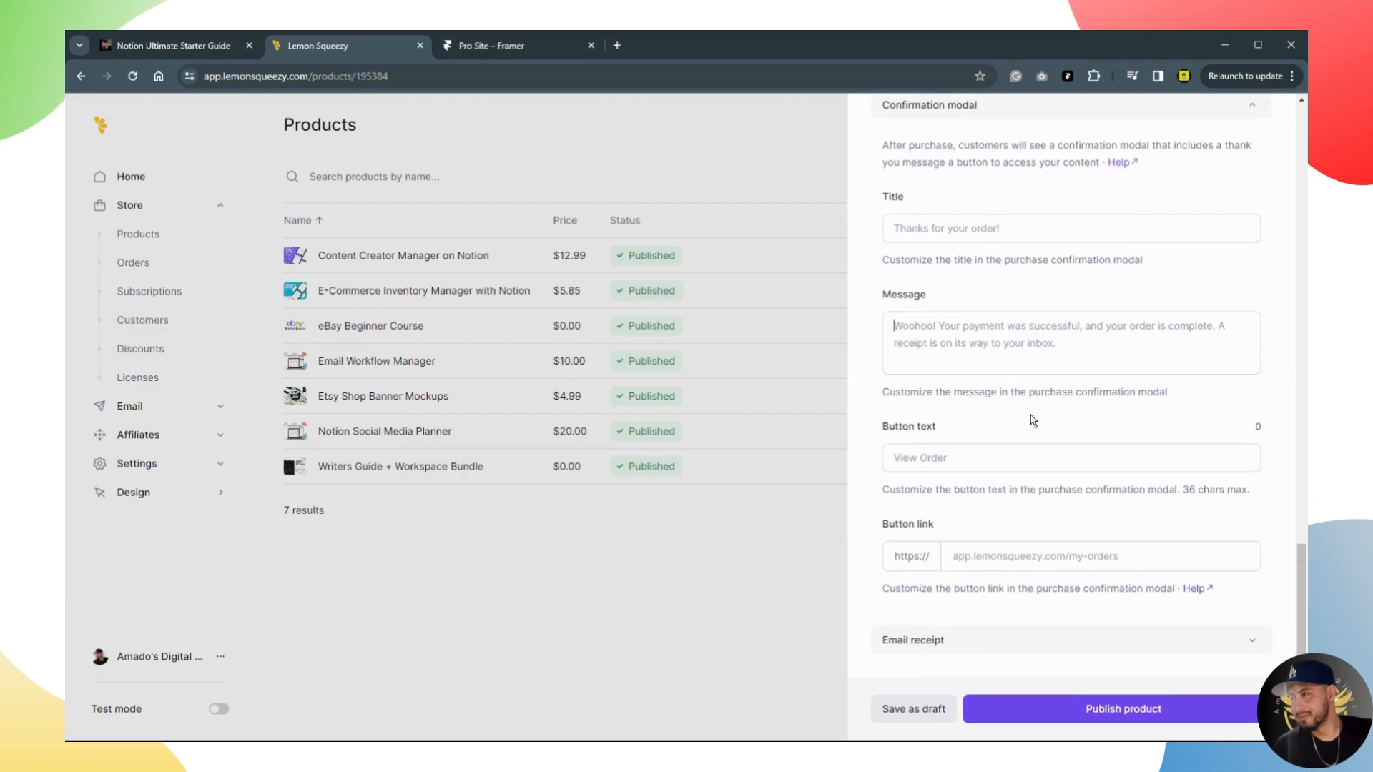
Set the confirmation modal's button text to Access Guide and its link to the Ultimate-Notion-Guide page on amadosemporium.notion.site.
left_click(958, 455)
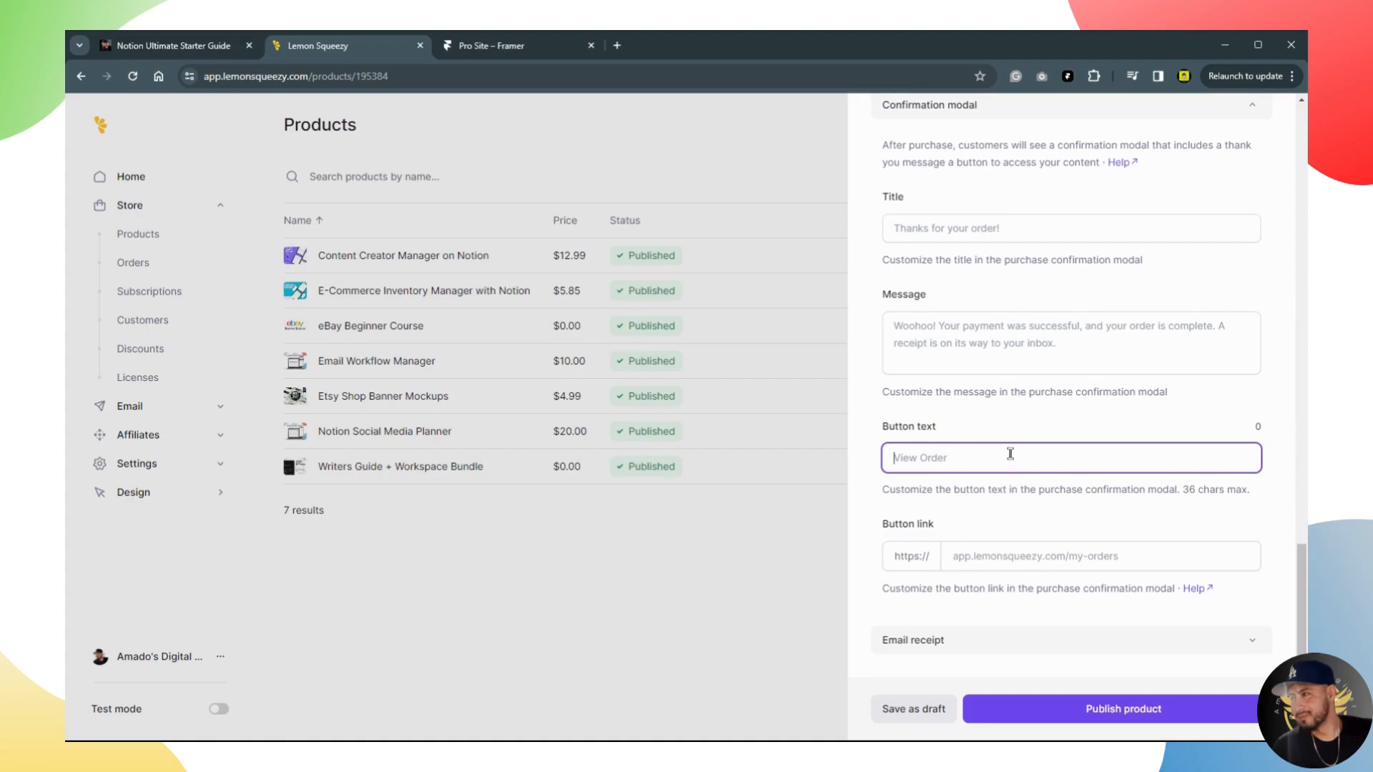
type("Access Guide")
left_click(991, 551)
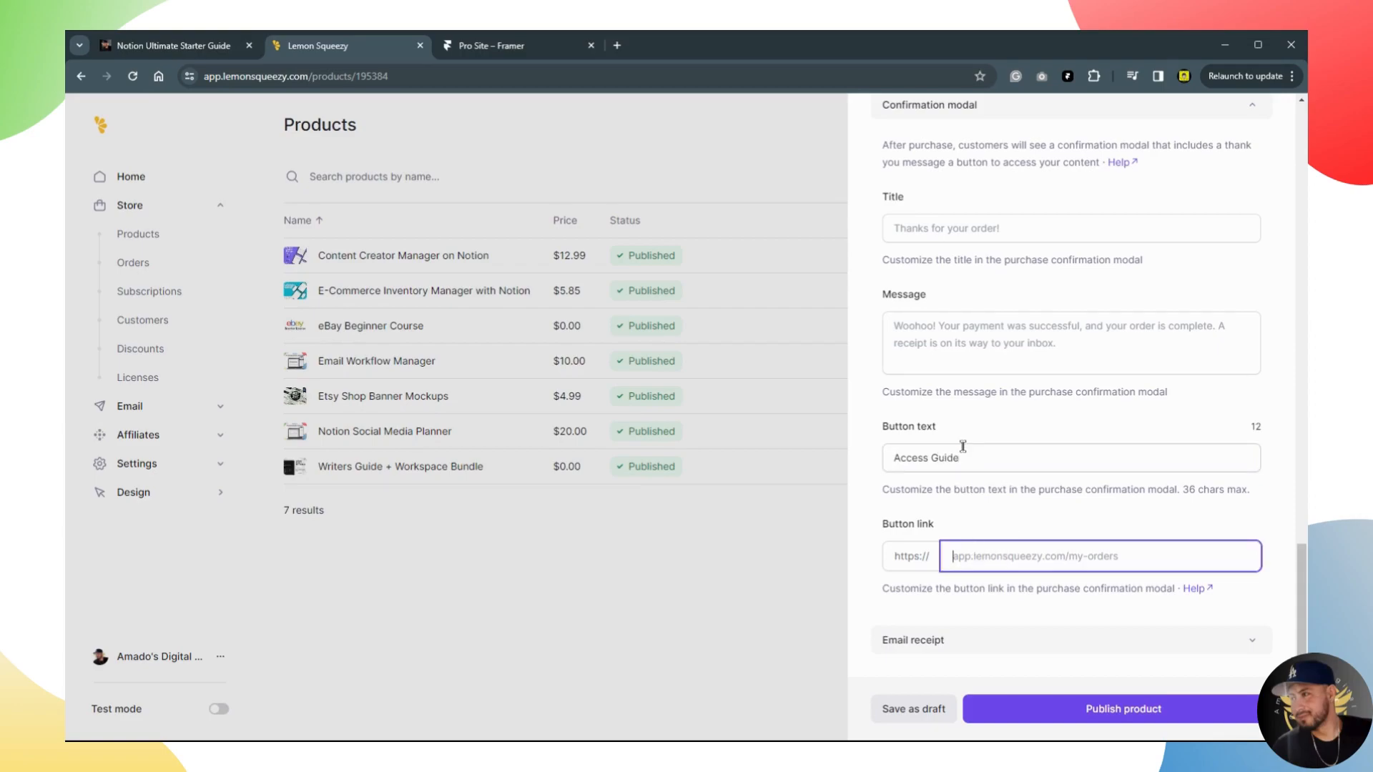
left_click(1050, 533)
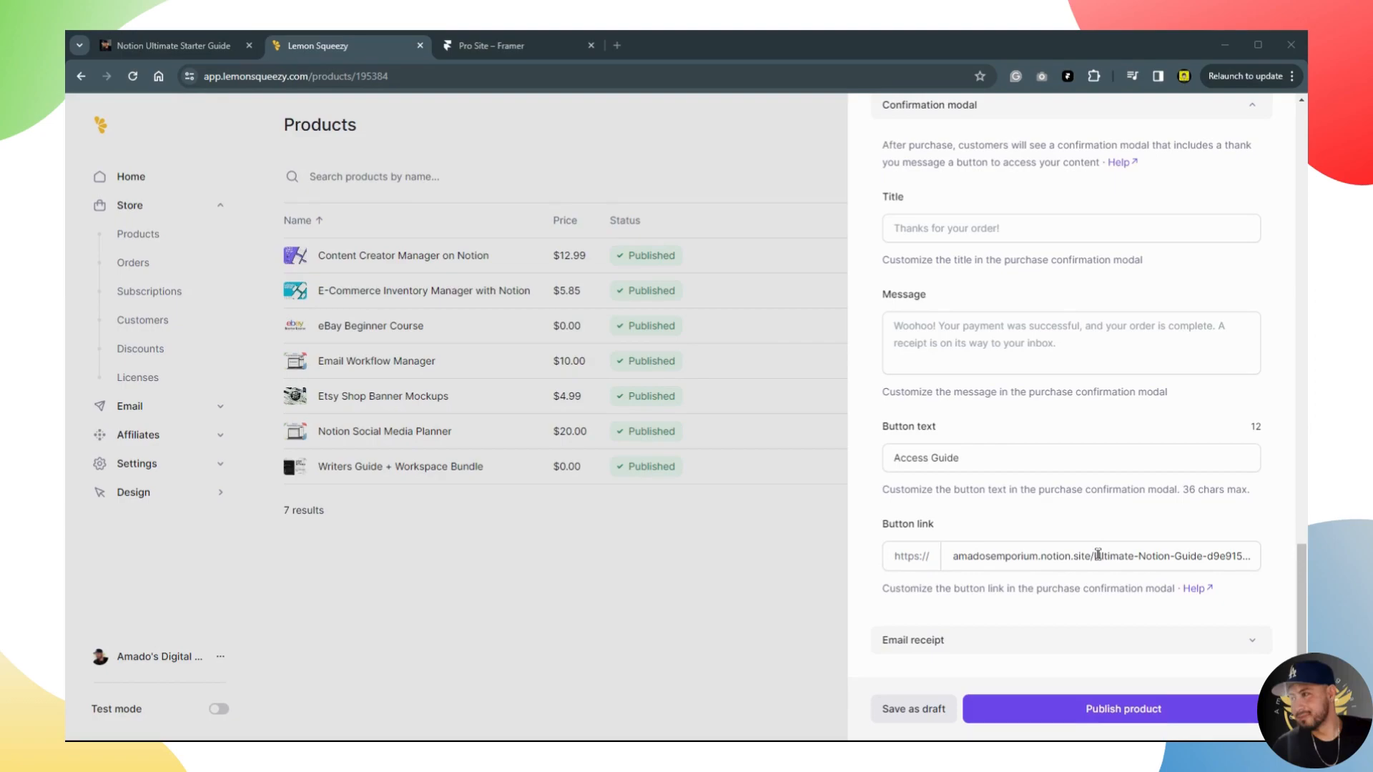
Enlarge the email receipt's thank you note field and paste in the prepared message beginning "Your order has been processed successfully".
left_click(959, 643)
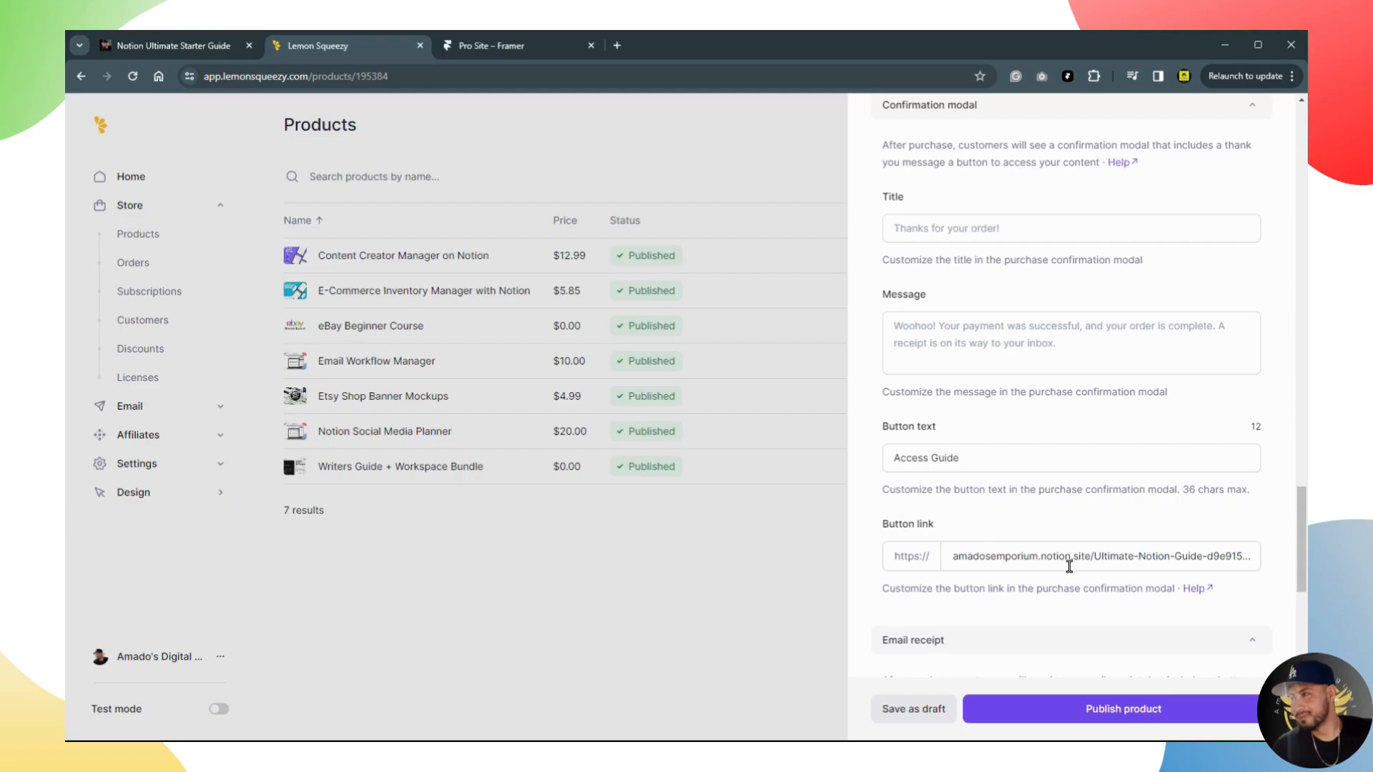
scroll(1070, 561, "down", 3)
scroll(1017, 419, "down", 3)
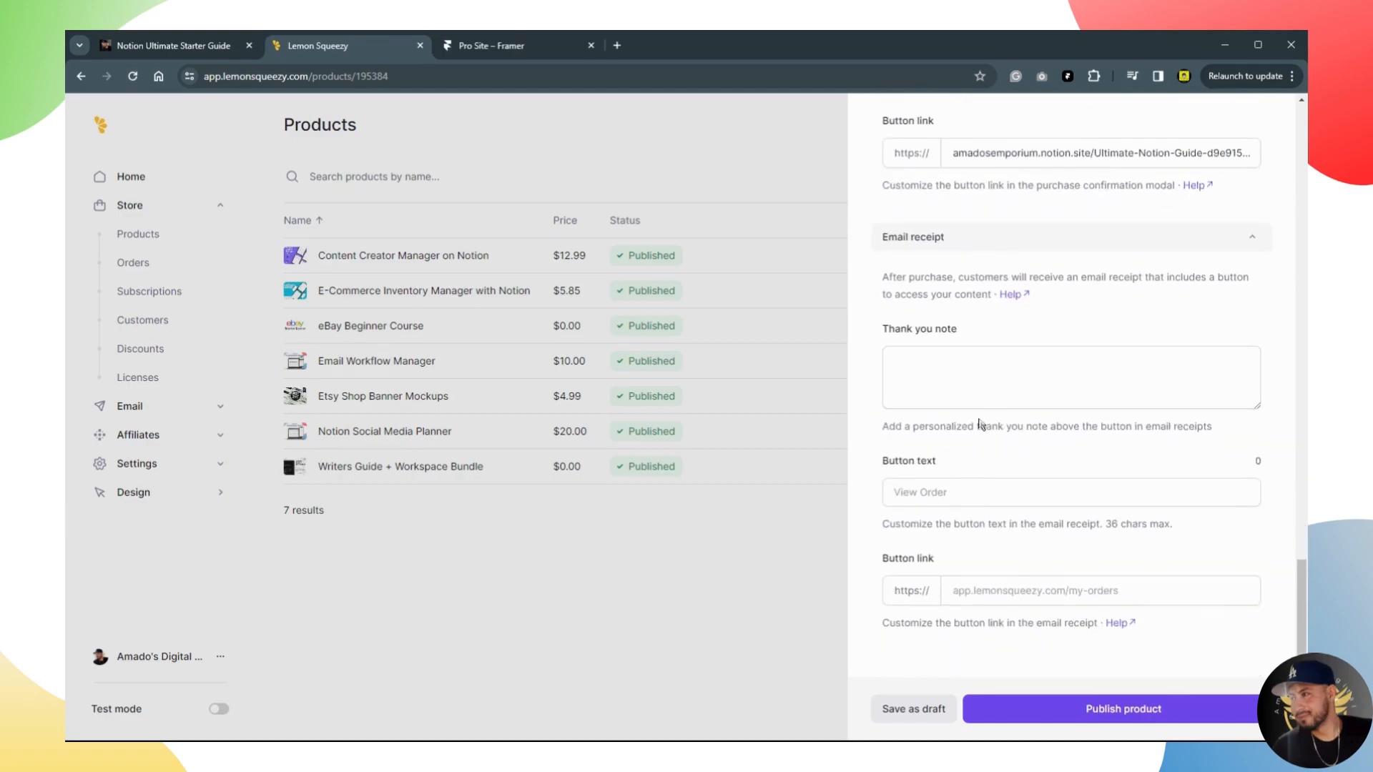
scroll(947, 394, "up", 1)
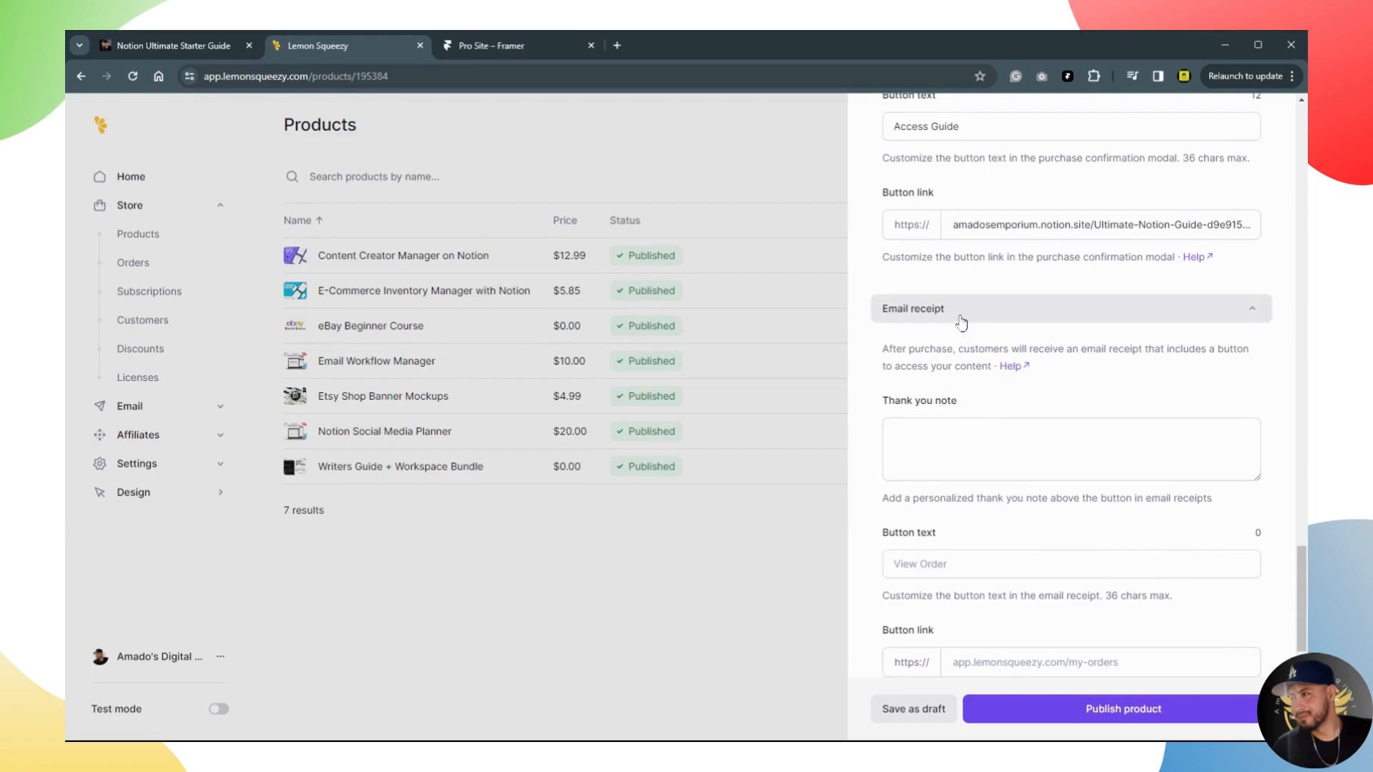
scroll(944, 447, "down", 1)
left_click(928, 359)
left_click_drag(1258, 403, 1257, 568)
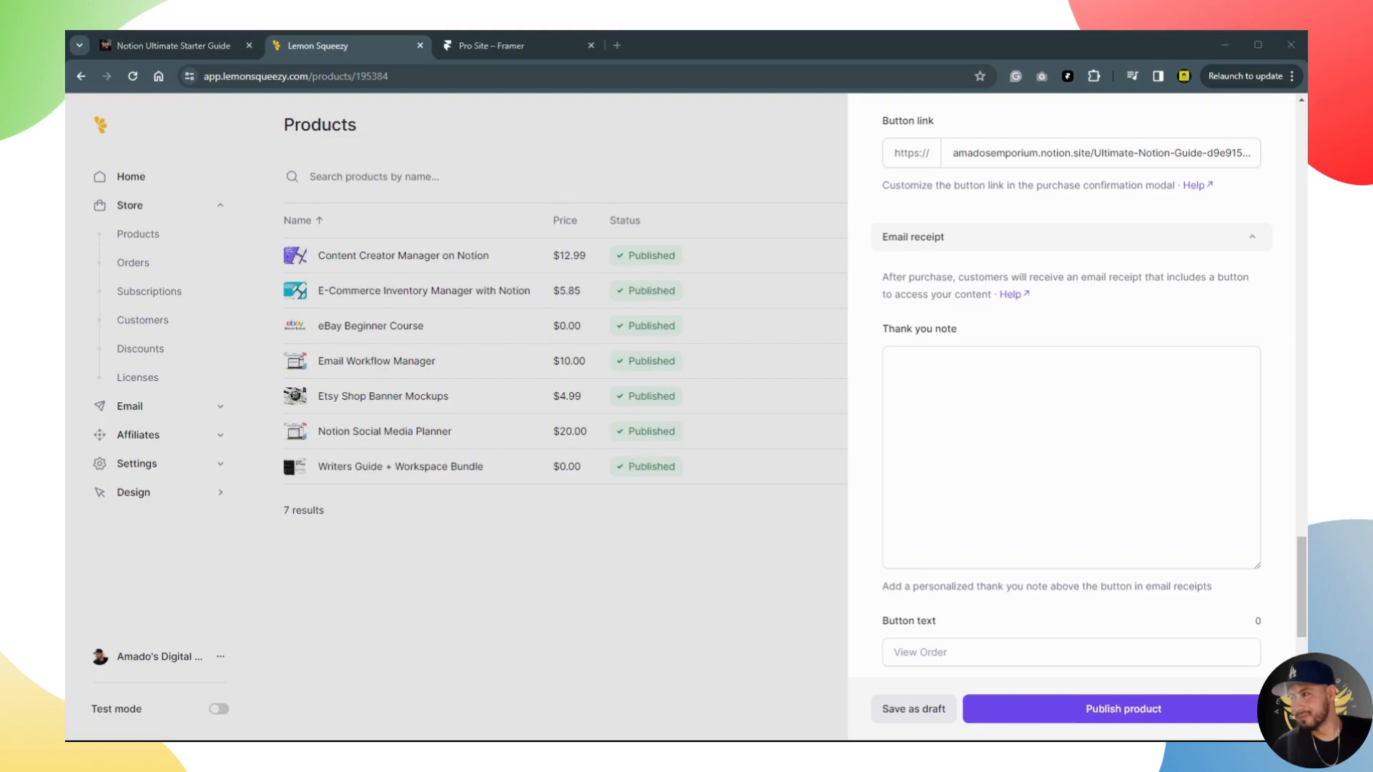
left_click(956, 389)
key("ctrl+v")
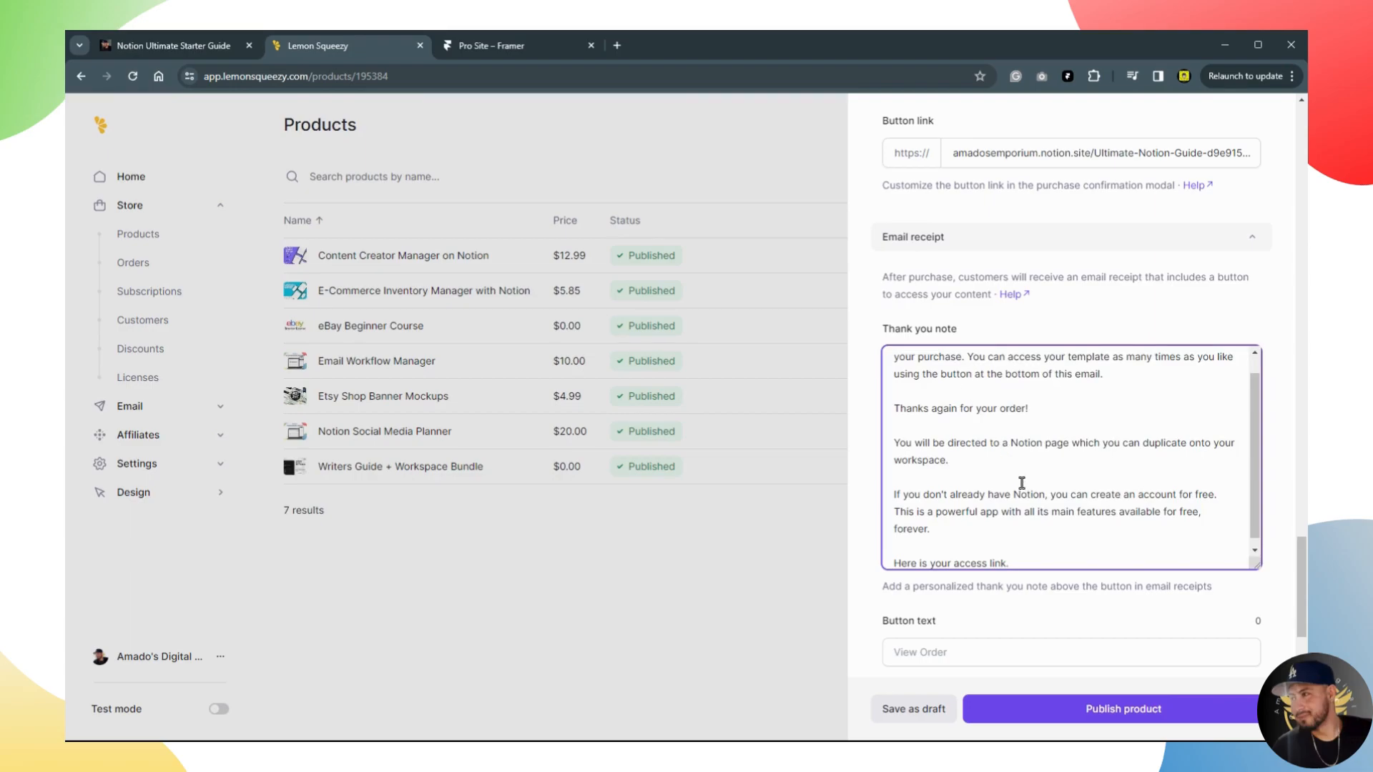
scroll(1022, 484, "up", 1)
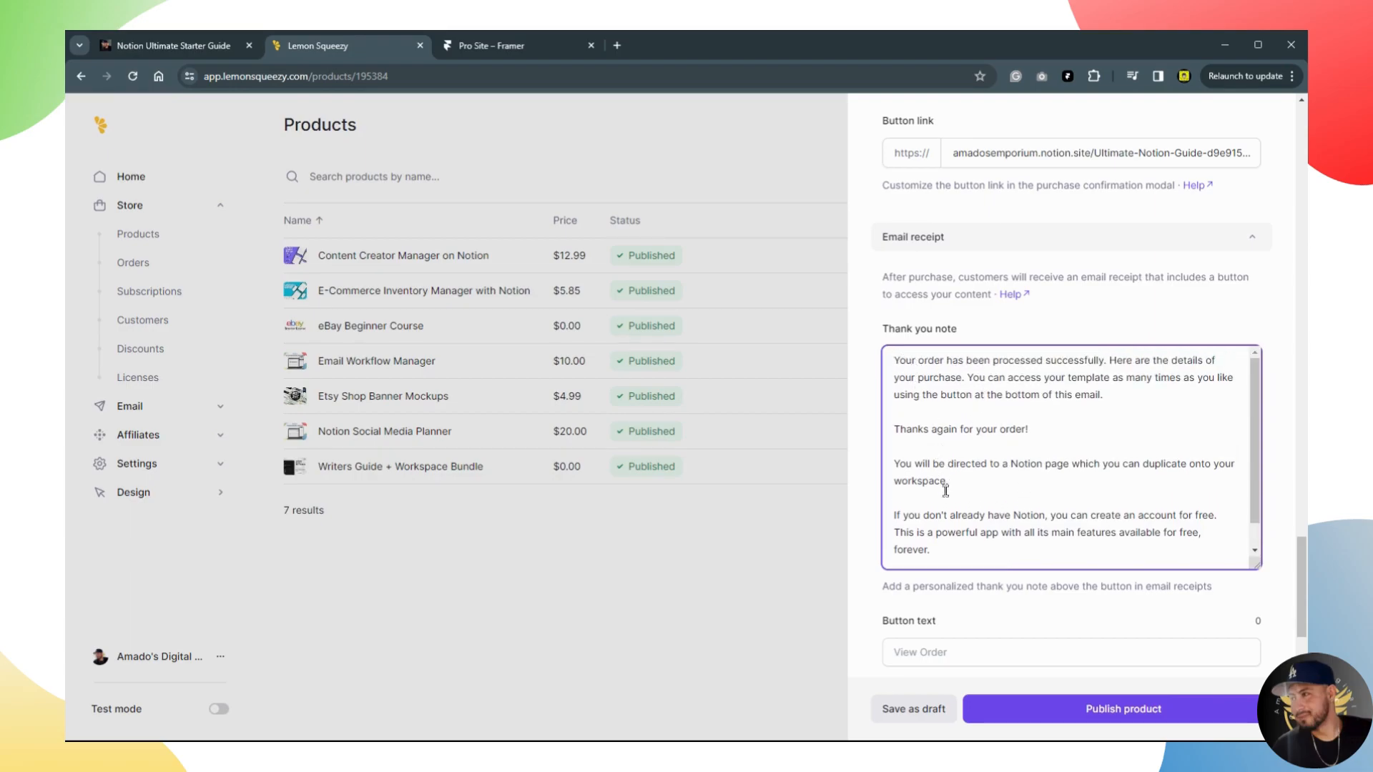
scroll(956, 518, "down", 1)
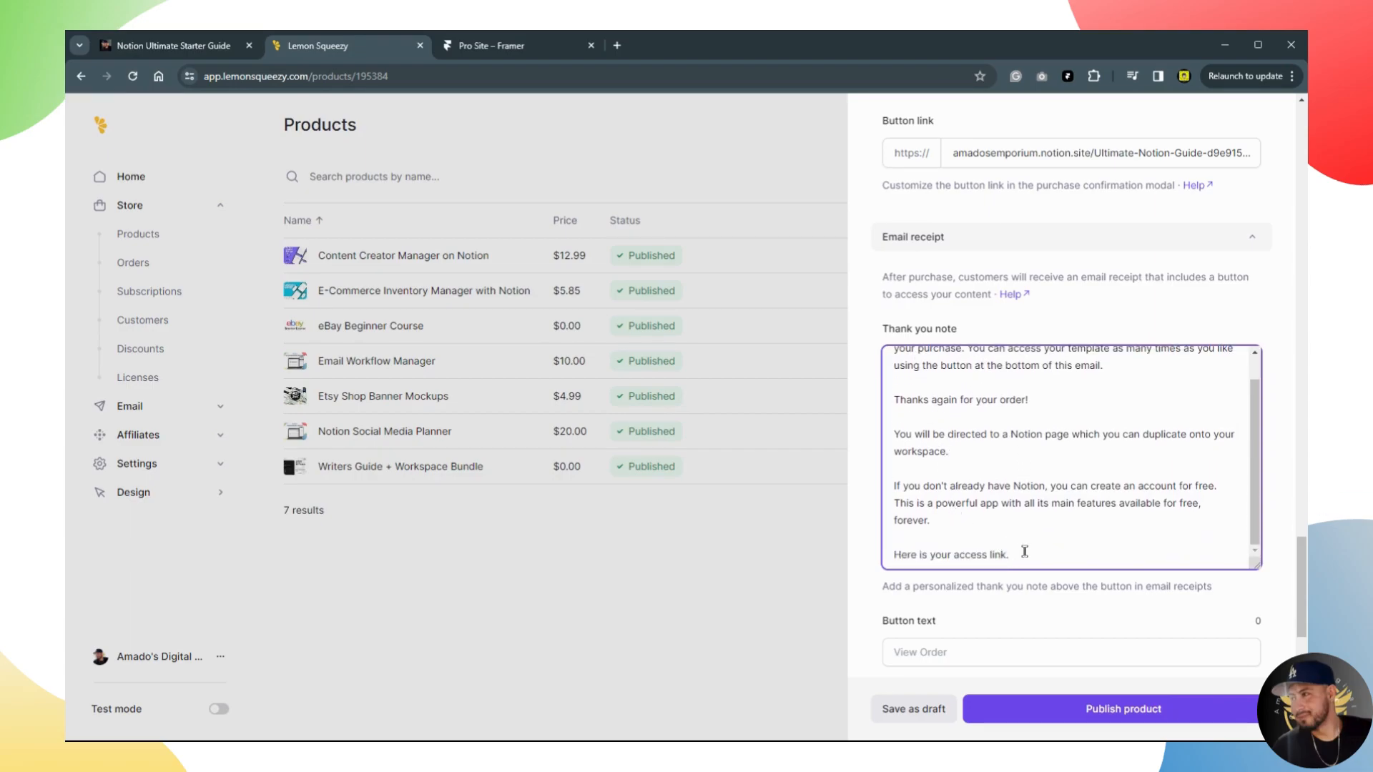
Set the email receipt's button text to Access Guide and its link to the Ultimate-Notion-Guide page on amadosemporium.notion.site.
scroll(1024, 553, "down", 2)
scroll(1001, 533, "down", 1)
left_click(937, 491)
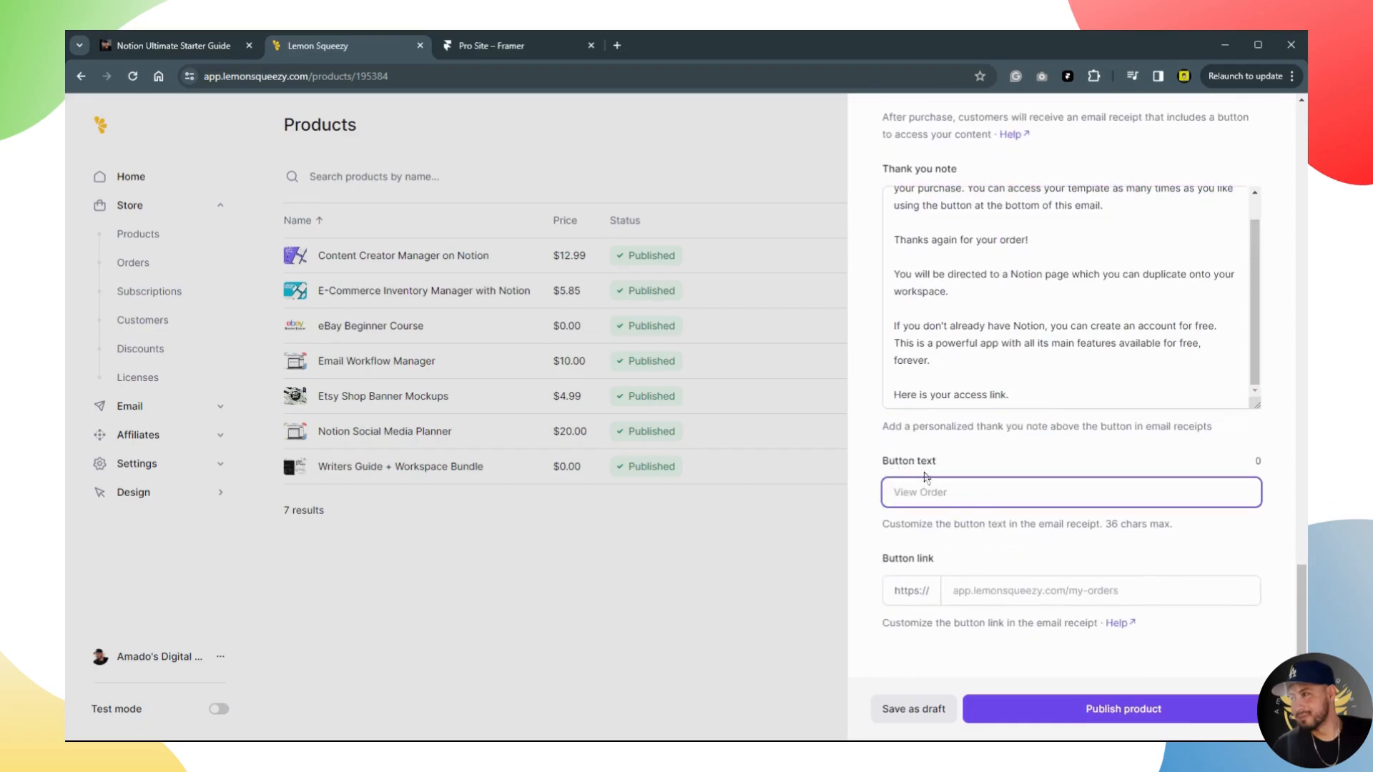
type("Access Guide")
left_click(1030, 569)
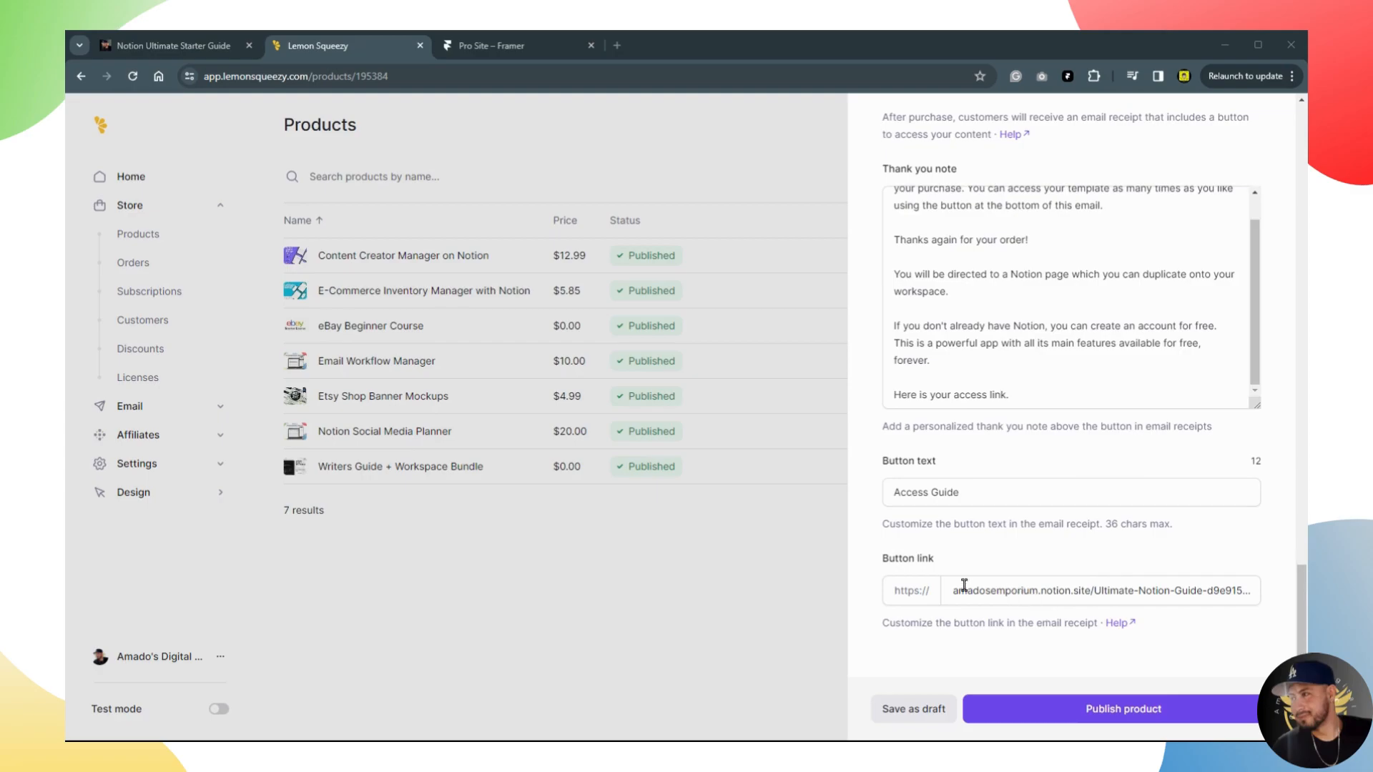
Publish the Notion Ultimate Starter Guide product and open its preview.
left_click(1049, 711)
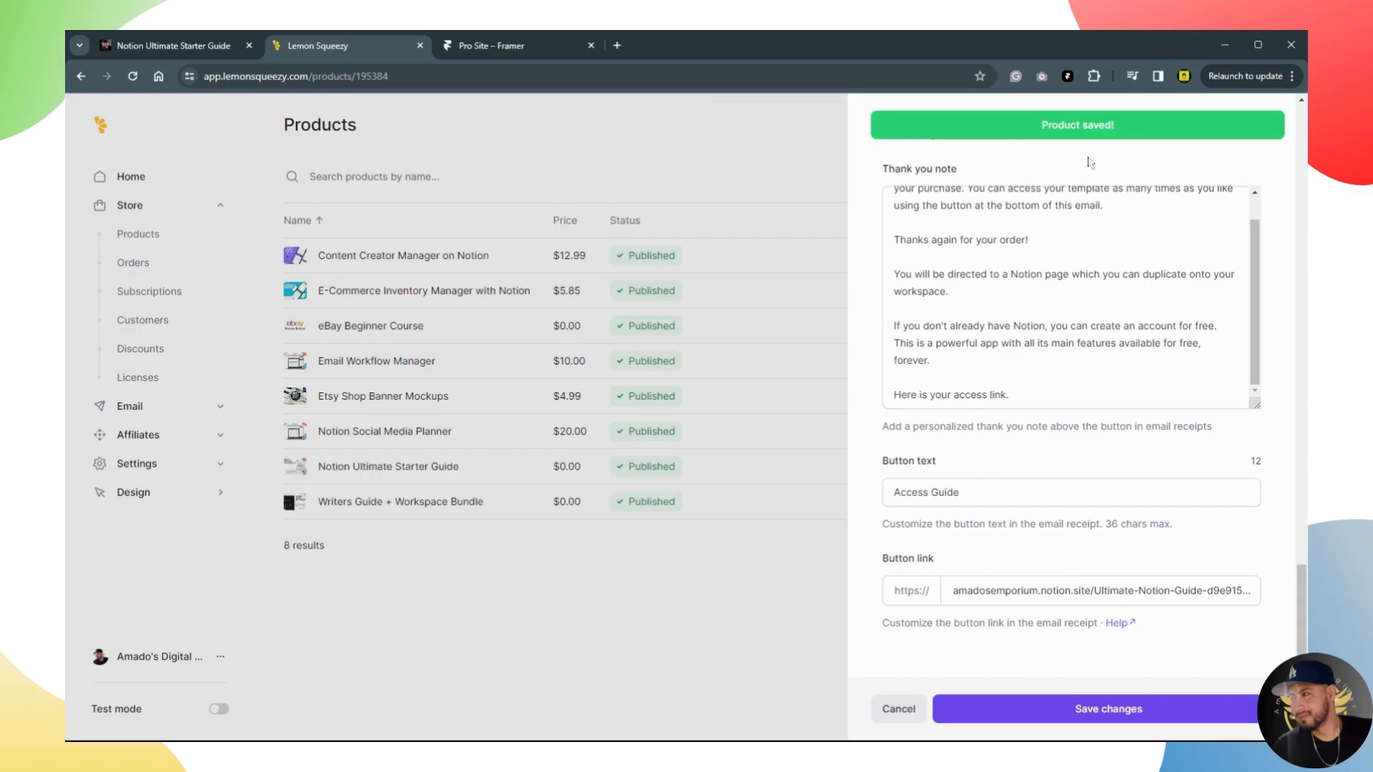
scroll(1164, 485, "up", 5)
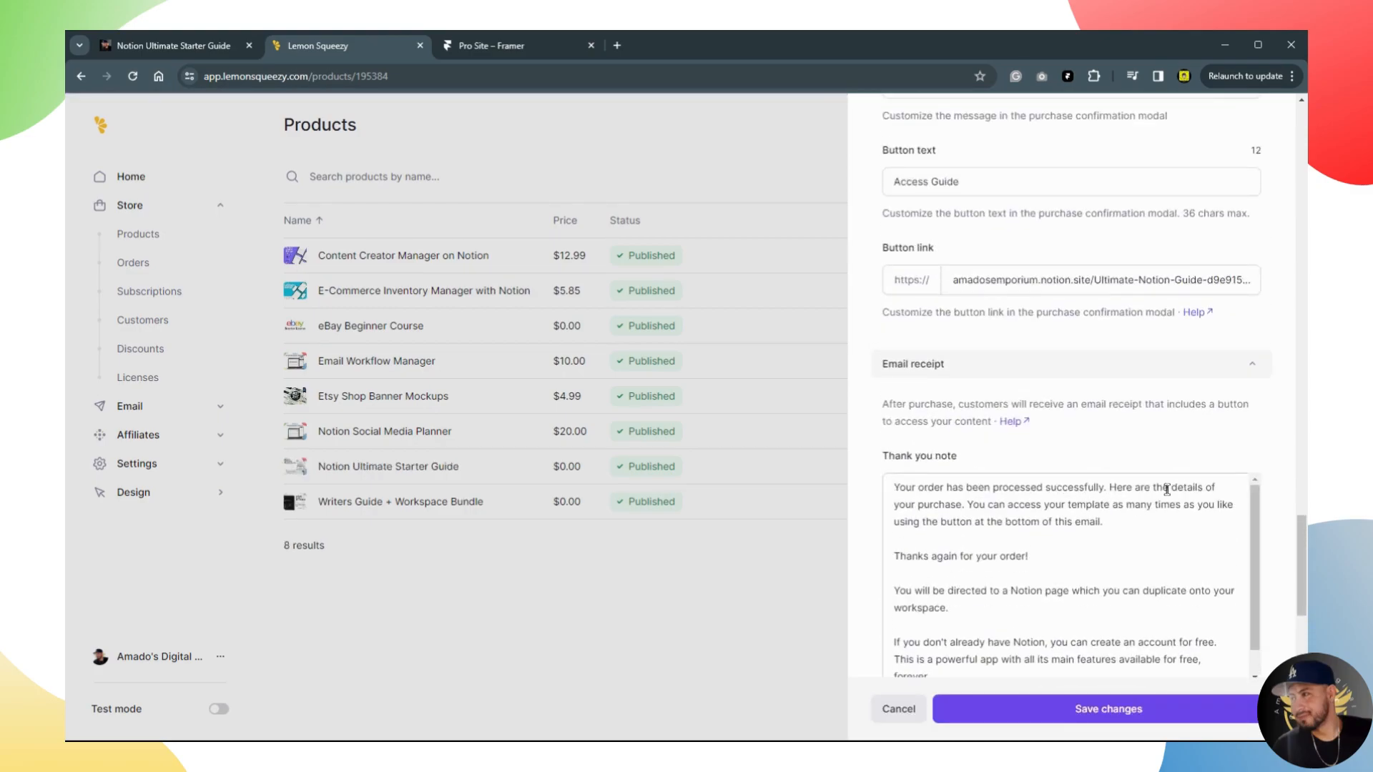
scroll(1256, 464, "up", 10)
scroll(1257, 461, "up", 10)
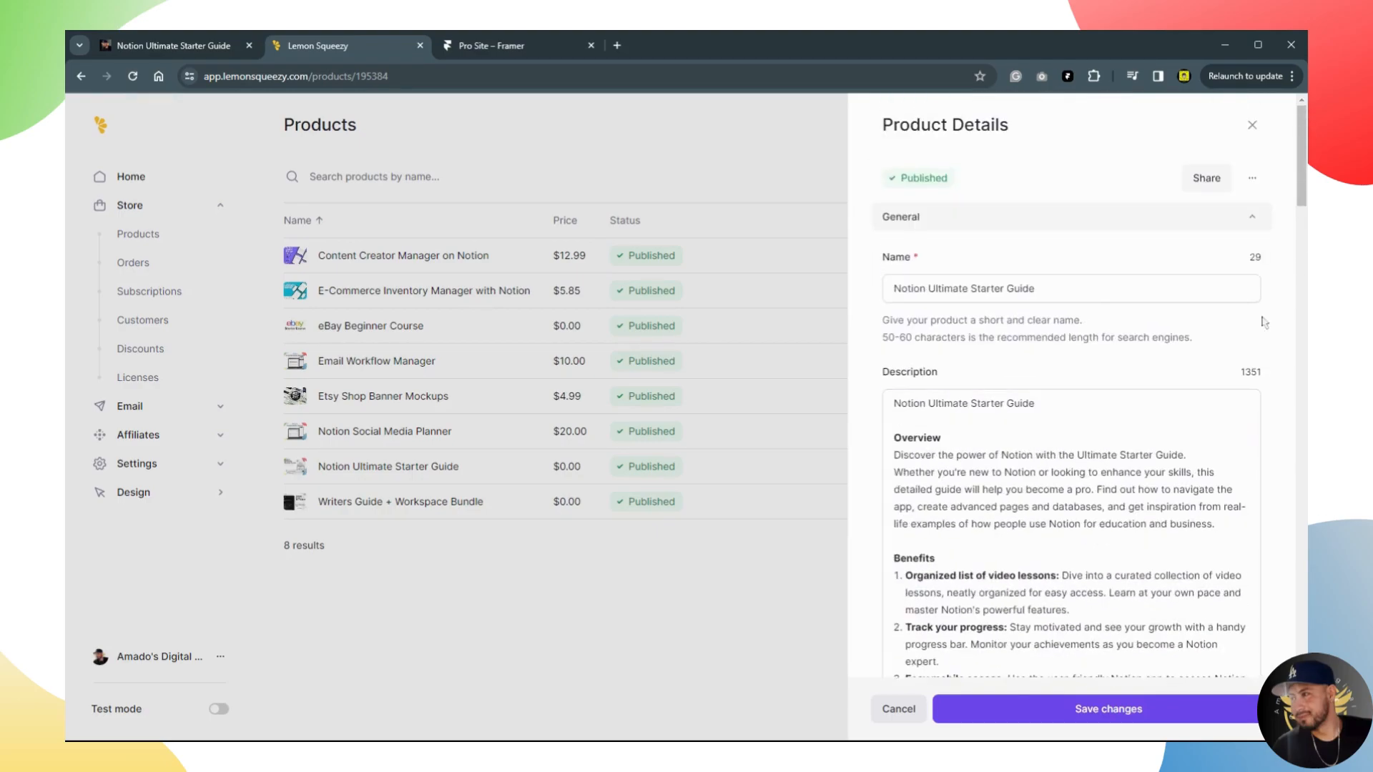
left_click(1252, 180)
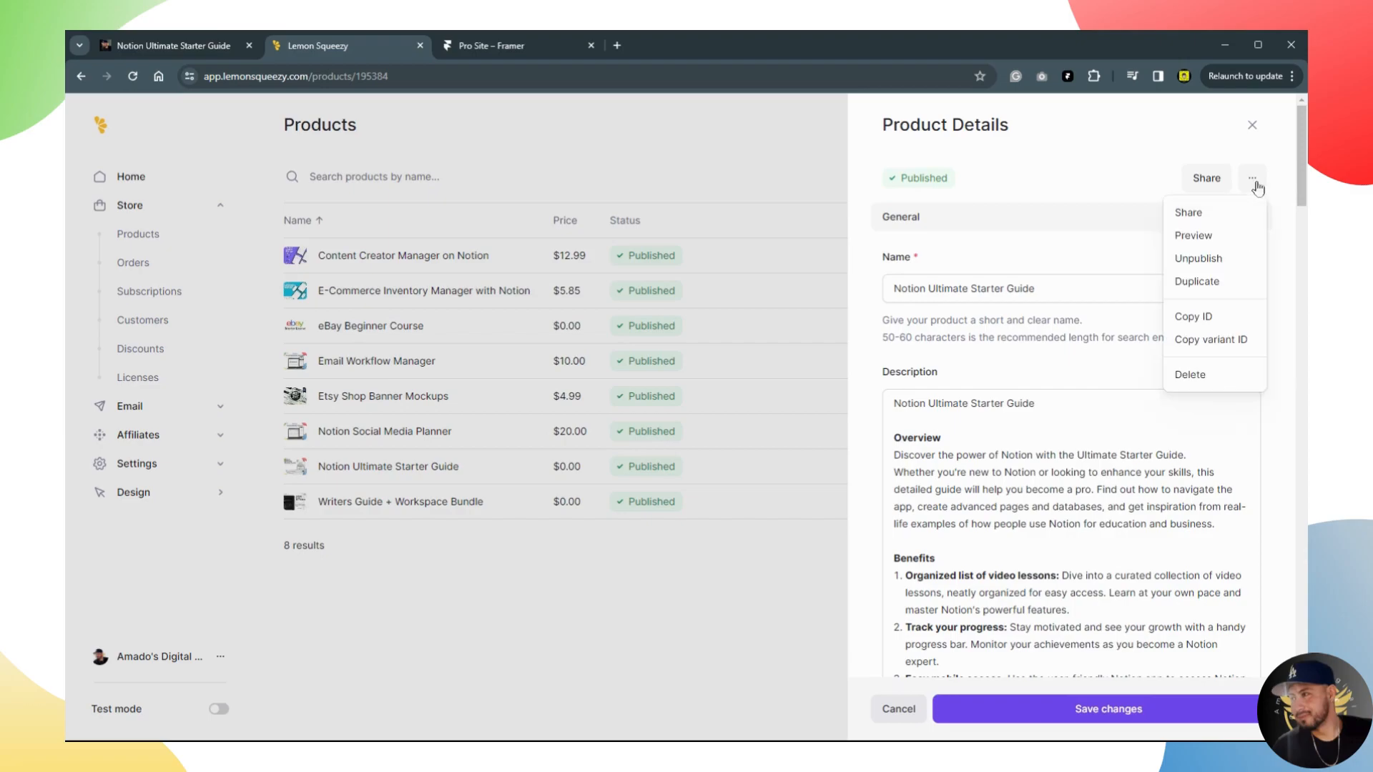
left_click(1207, 234)
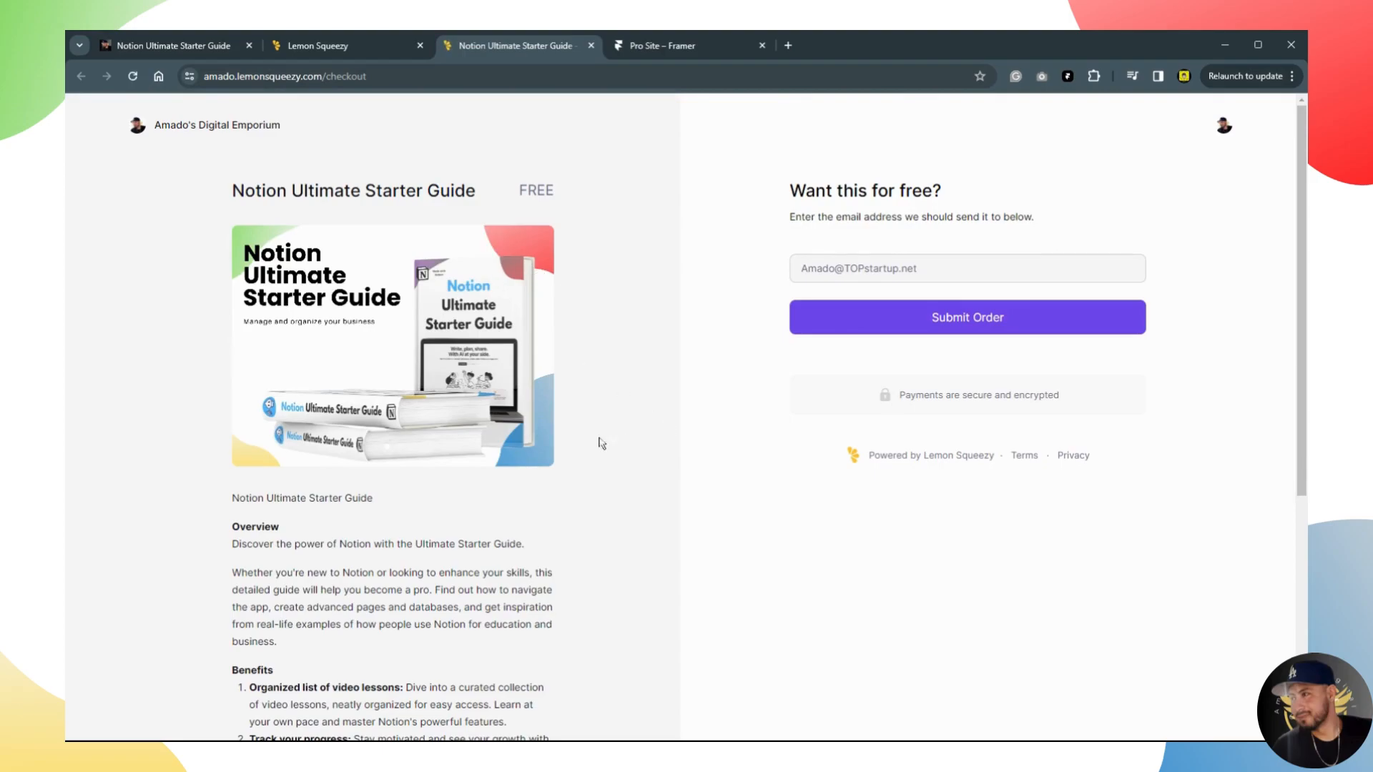
Examine the product images, description and order form on the Notion Ultimate Starter Guide checkout preview.
left_click(555, 355)
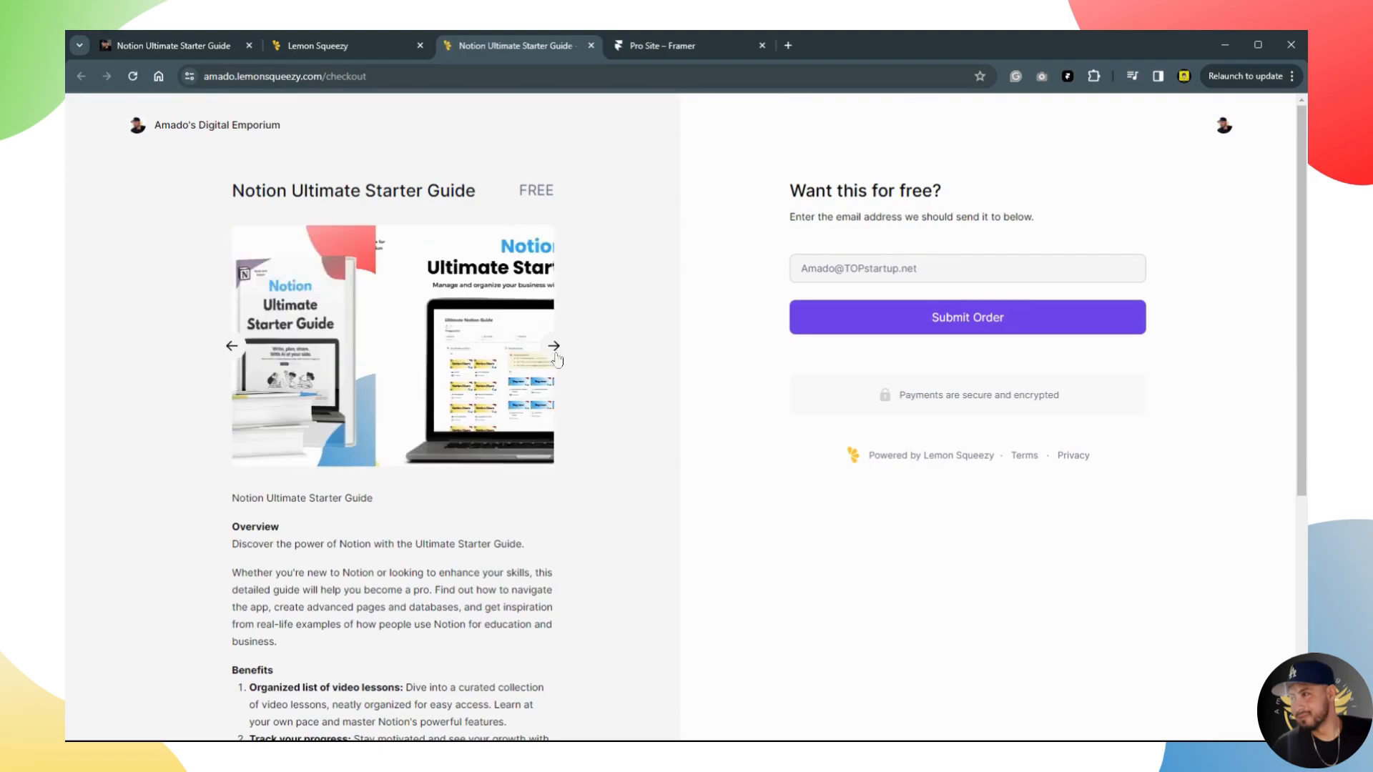
left_click(556, 354)
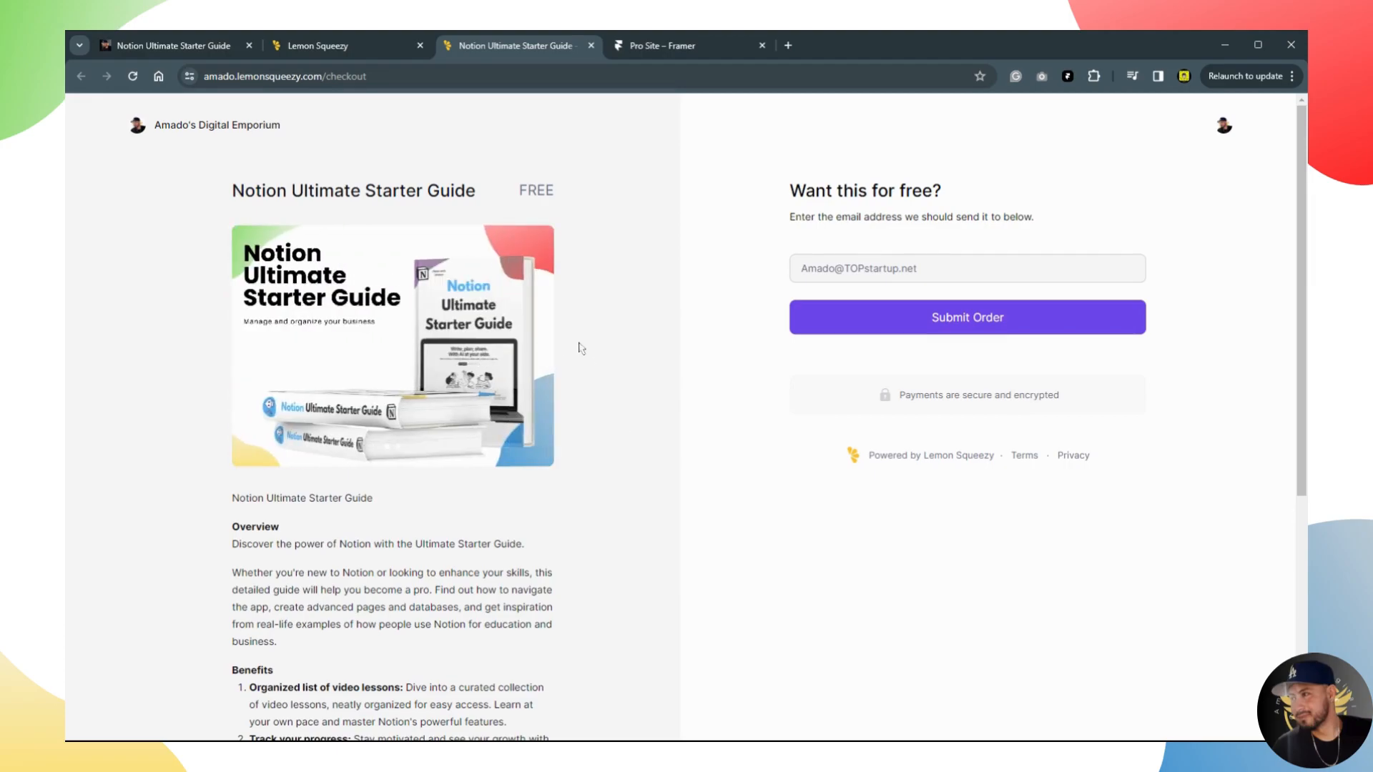
scroll(570, 490, "down", 3)
scroll(368, 422, "down", 2)
scroll(372, 507, "up", 5)
scroll(372, 507, "down", 5)
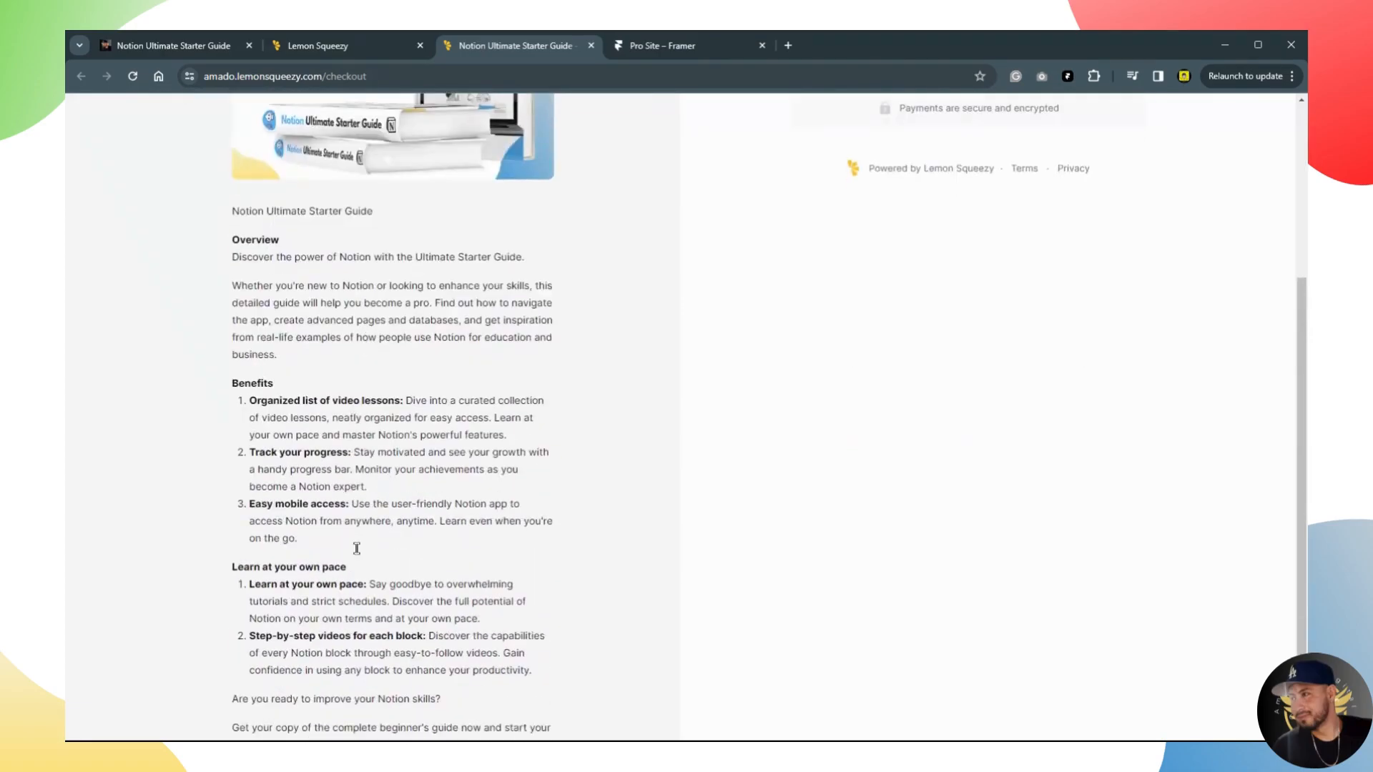
scroll(361, 573, "up", 5)
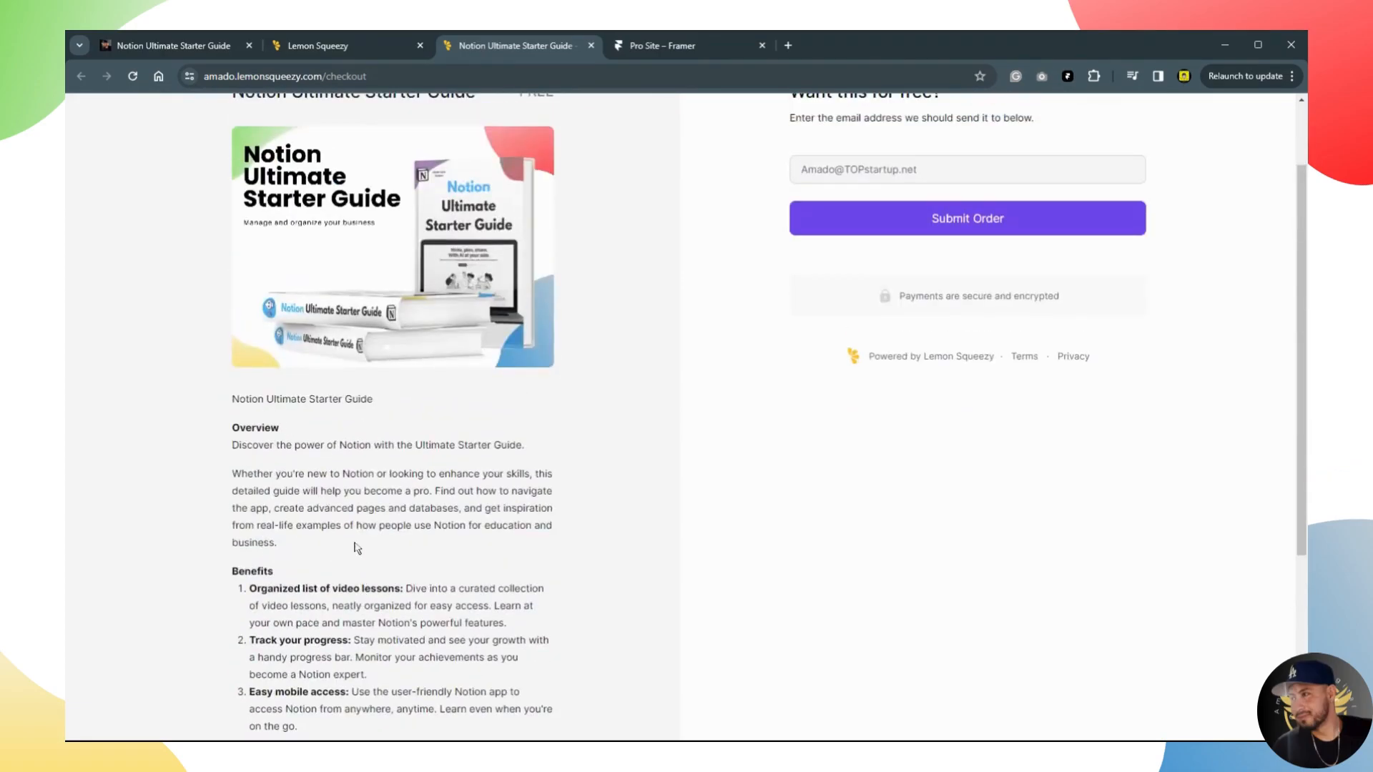
scroll(429, 541, "up", 2)
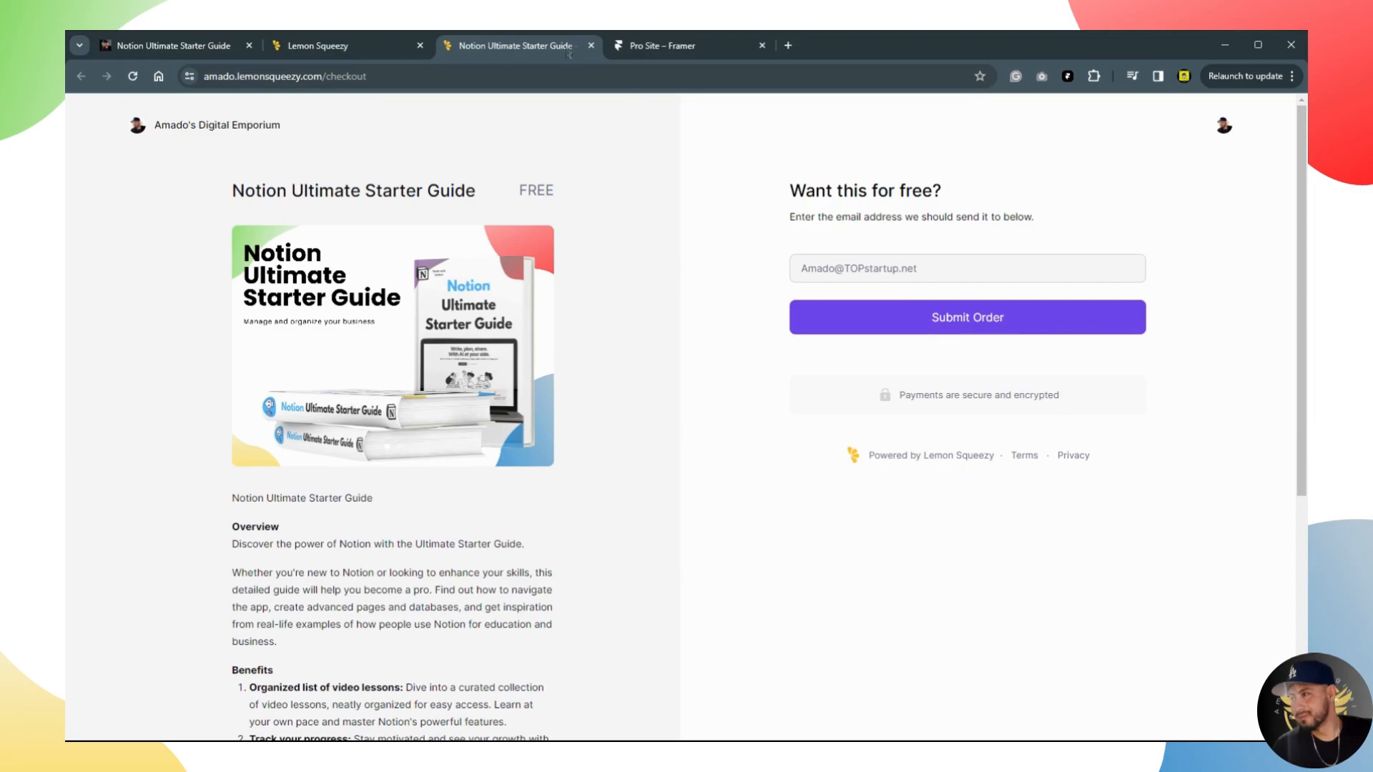
Close the checkout preview and compare the Checkout Link and Checkout Overlay formats in the product's sharing options.
left_click(591, 46)
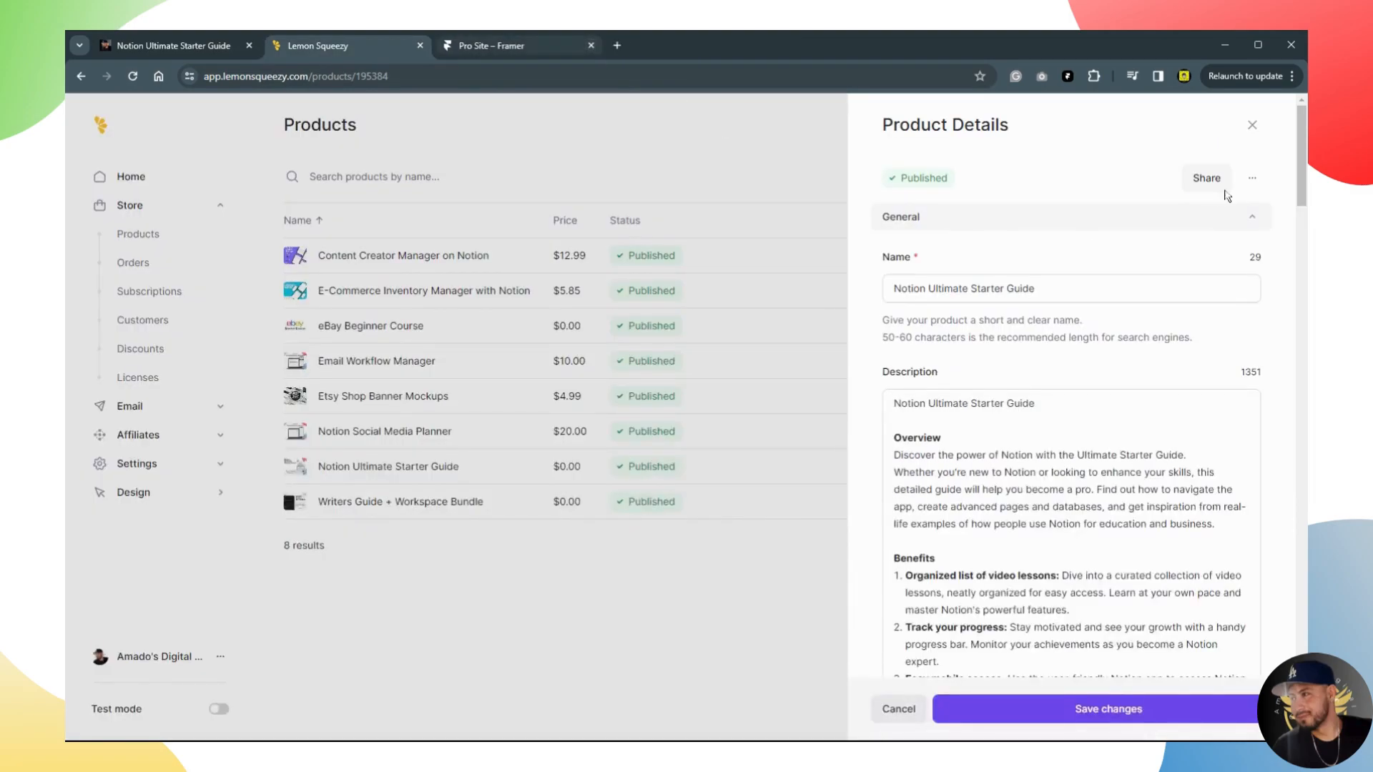
left_click(1207, 181)
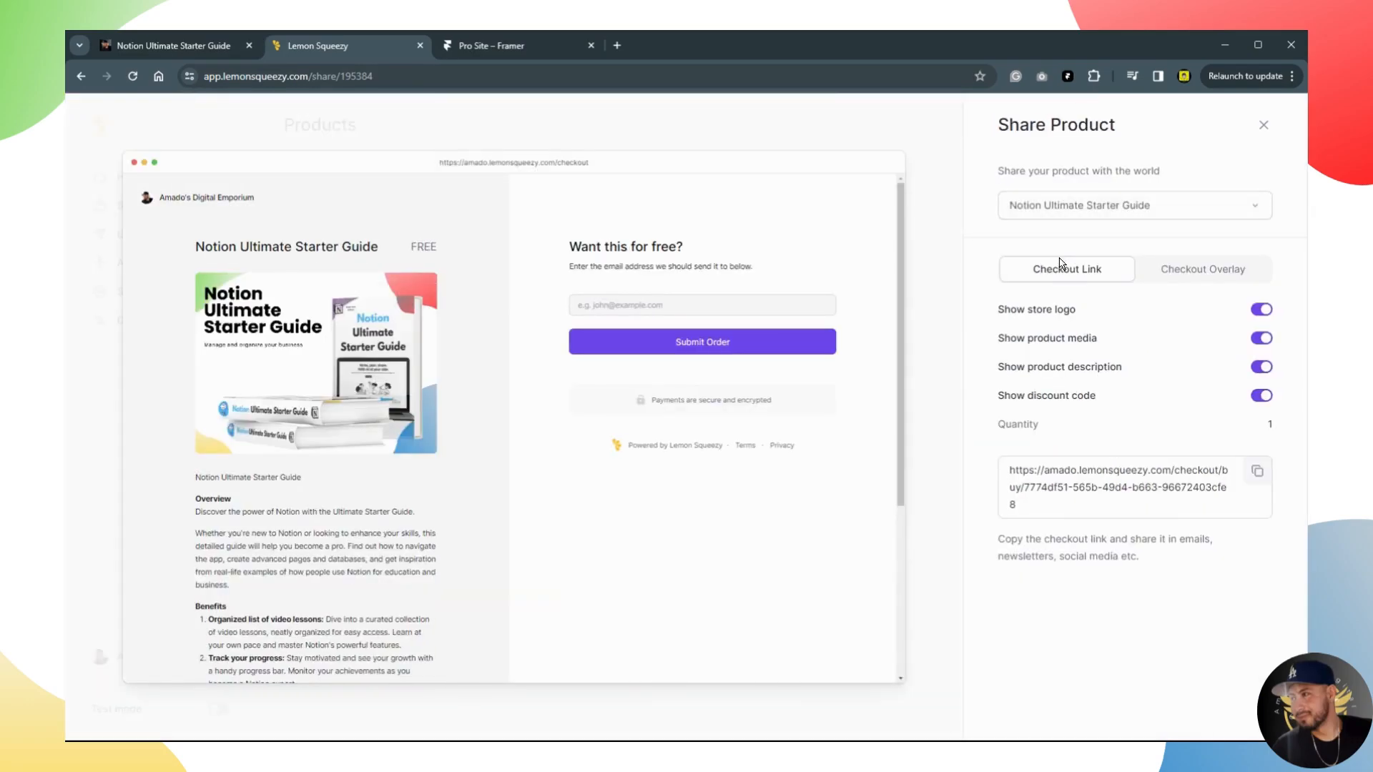
left_click(1202, 278)
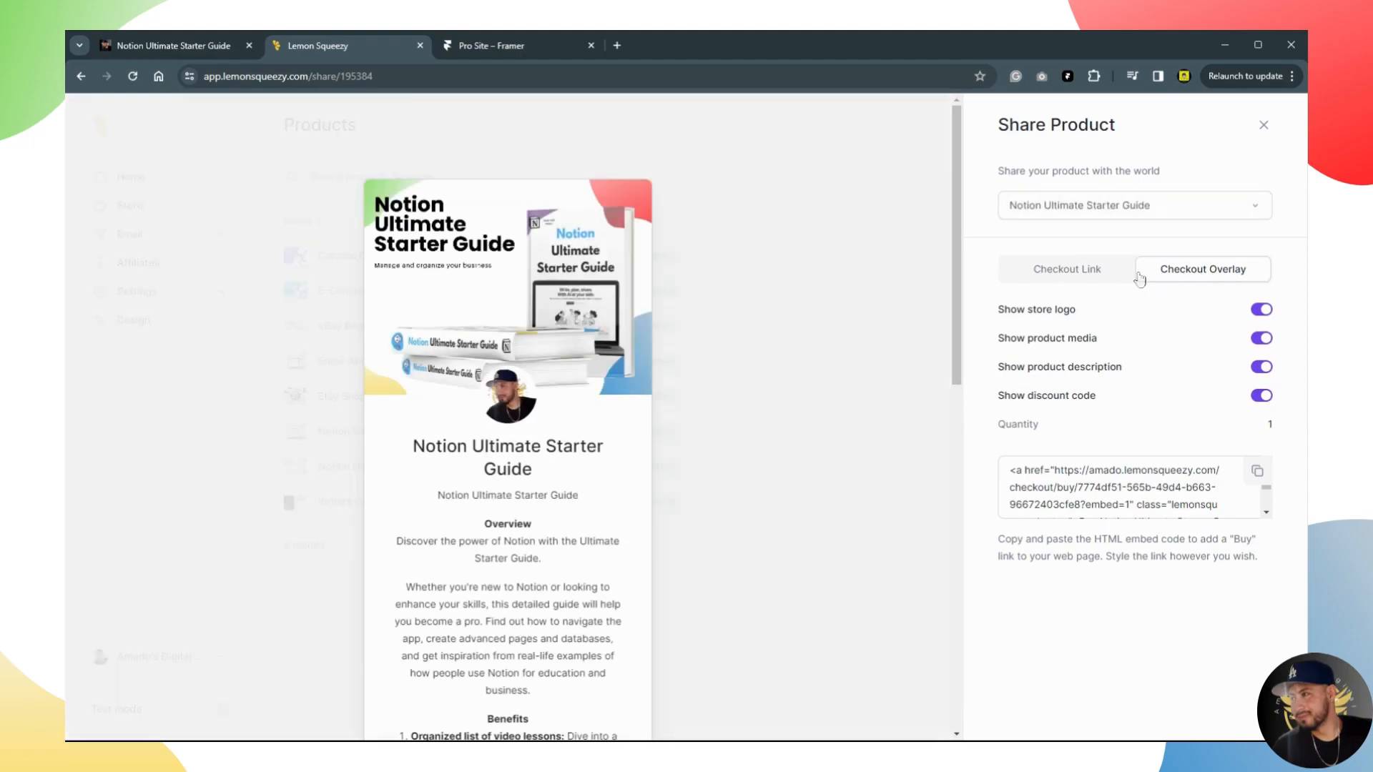
left_click(1092, 279)
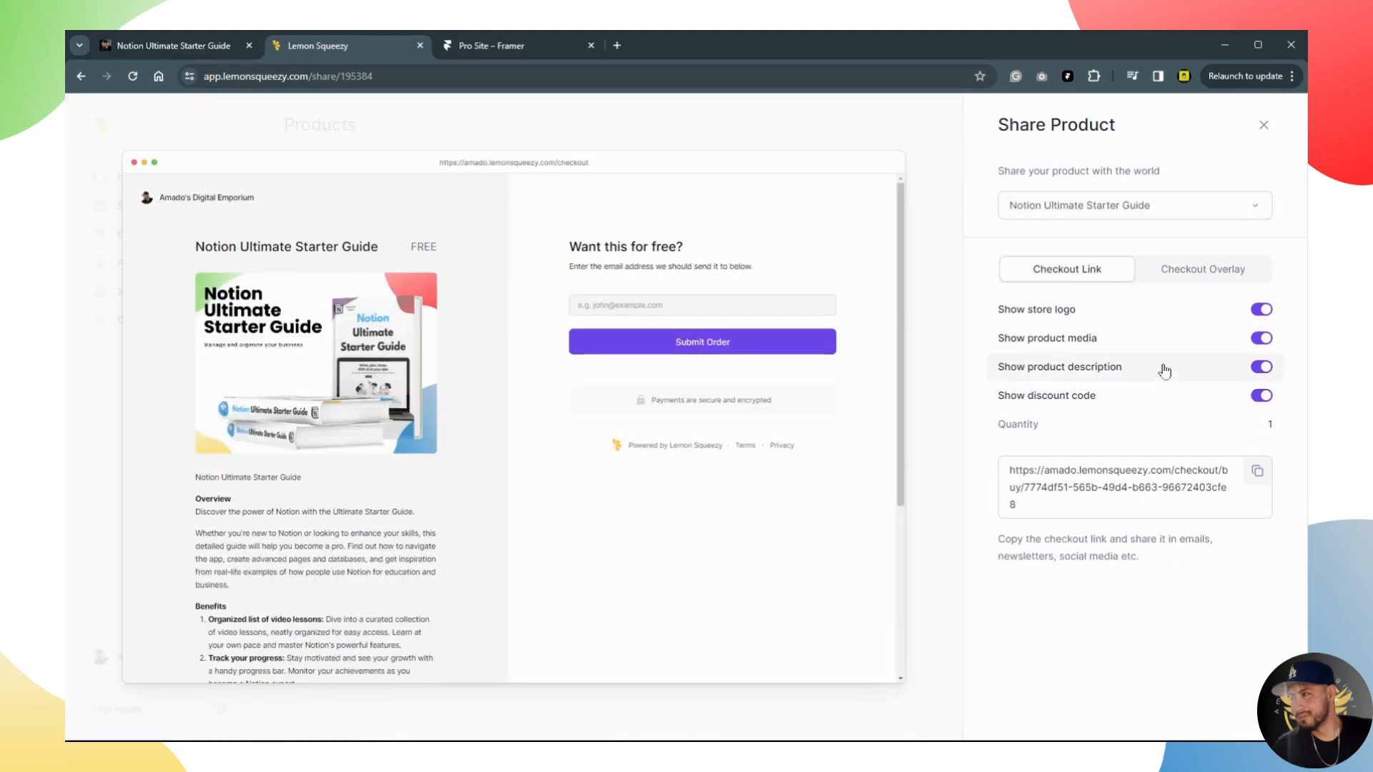
Hide the store logo and discount code on the checkout link, keep media and description shown, and copy the link.
left_click(1266, 347)
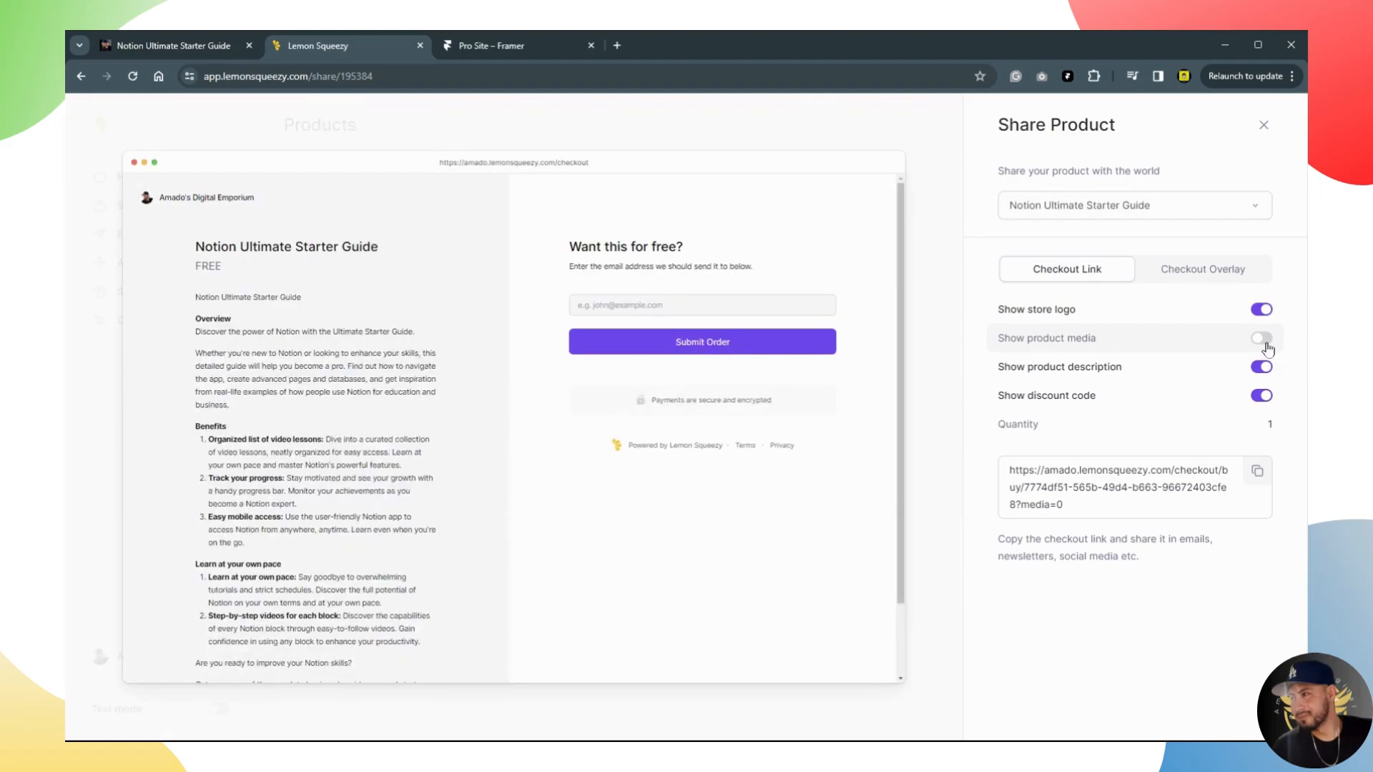
left_click(1265, 342)
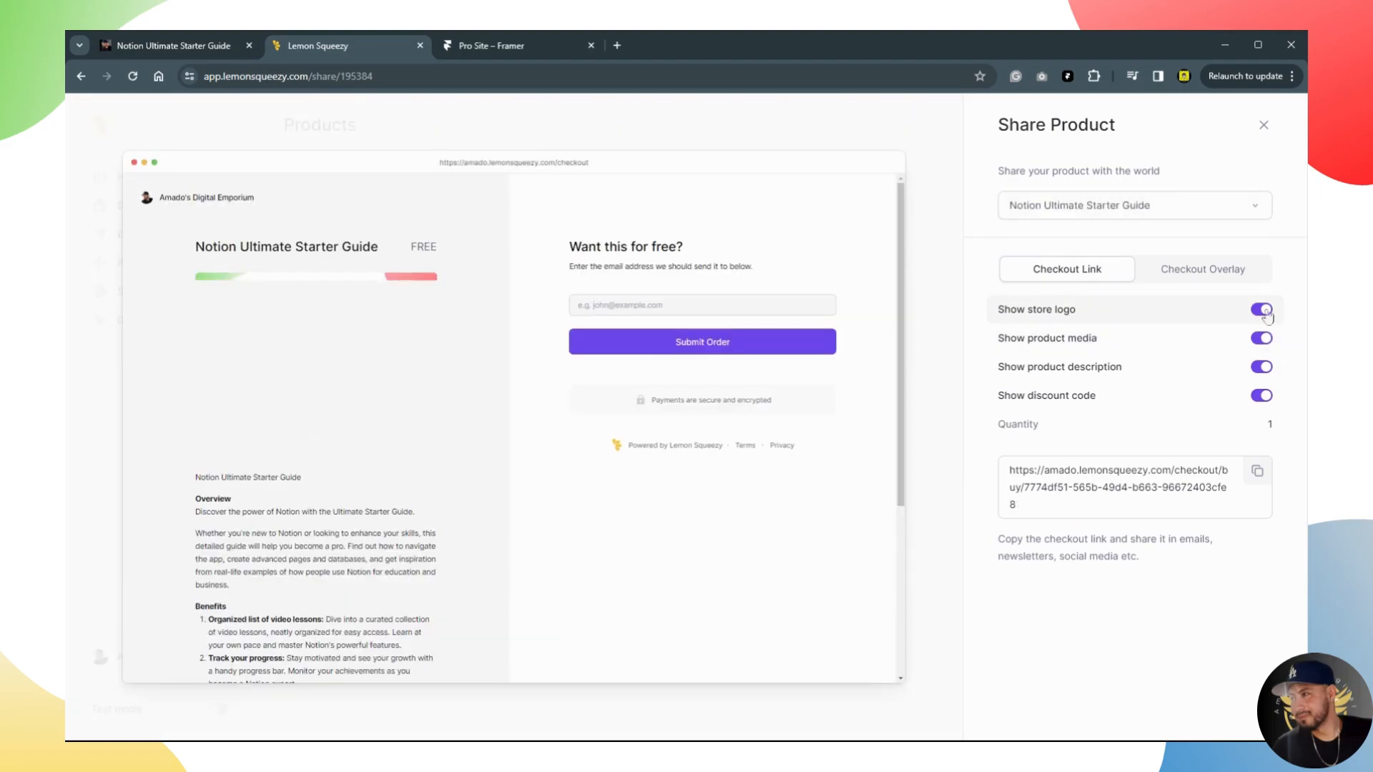
left_click(1261, 309)
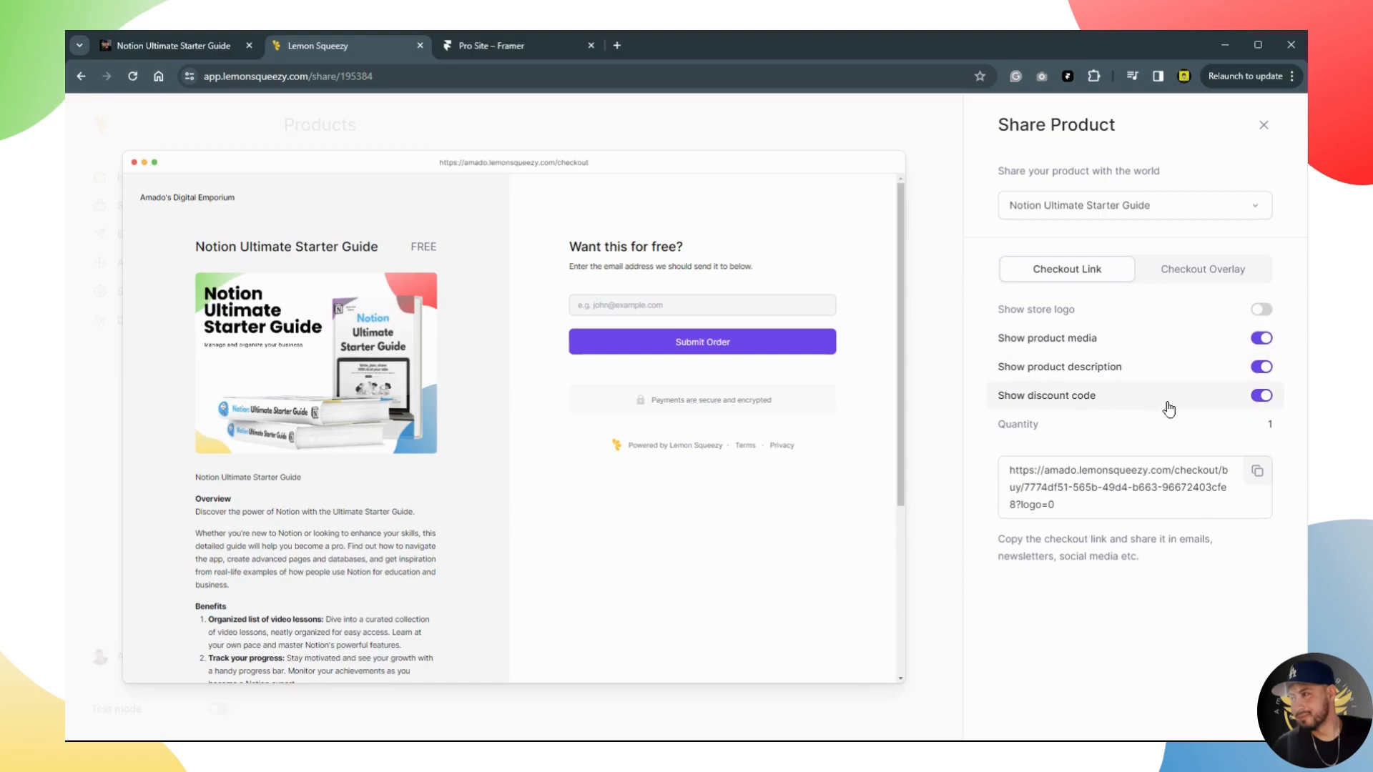
left_click(1263, 396)
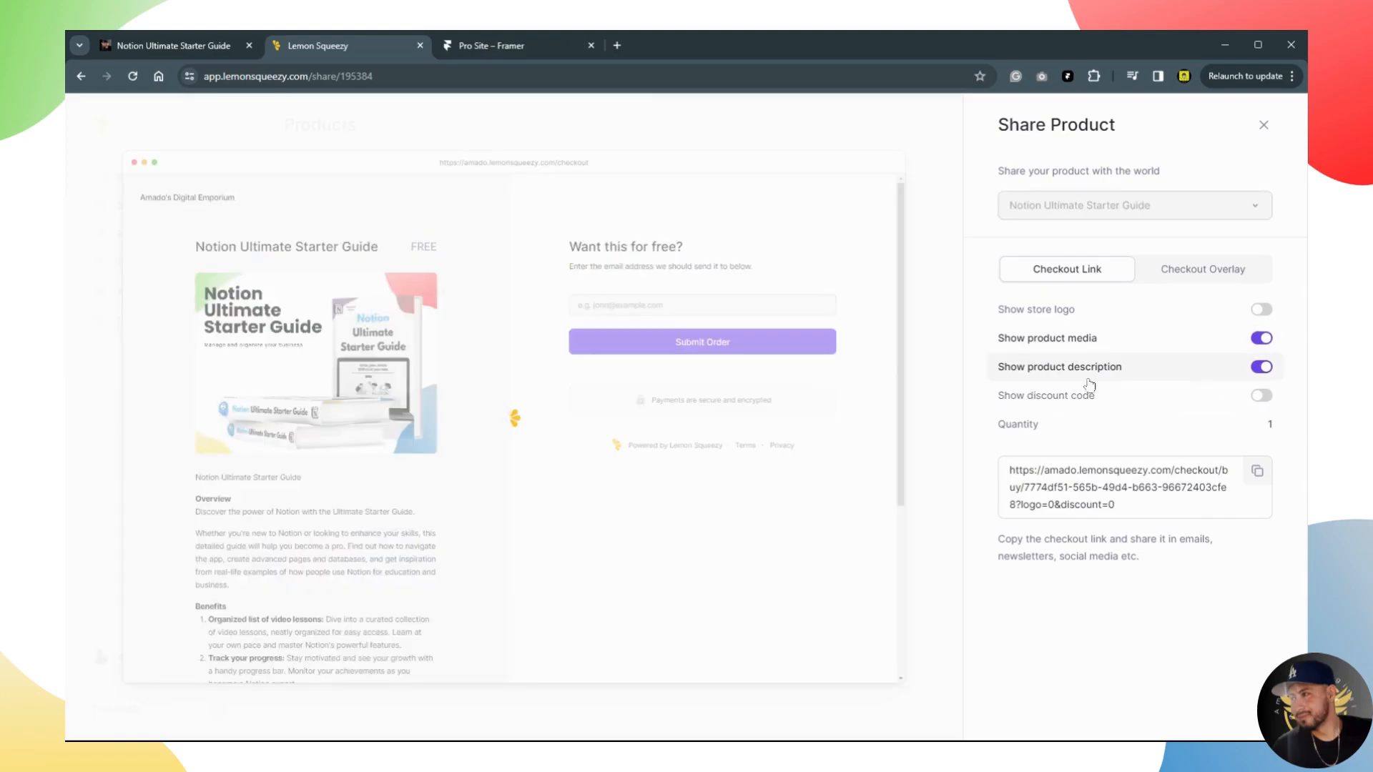
left_click(1271, 370)
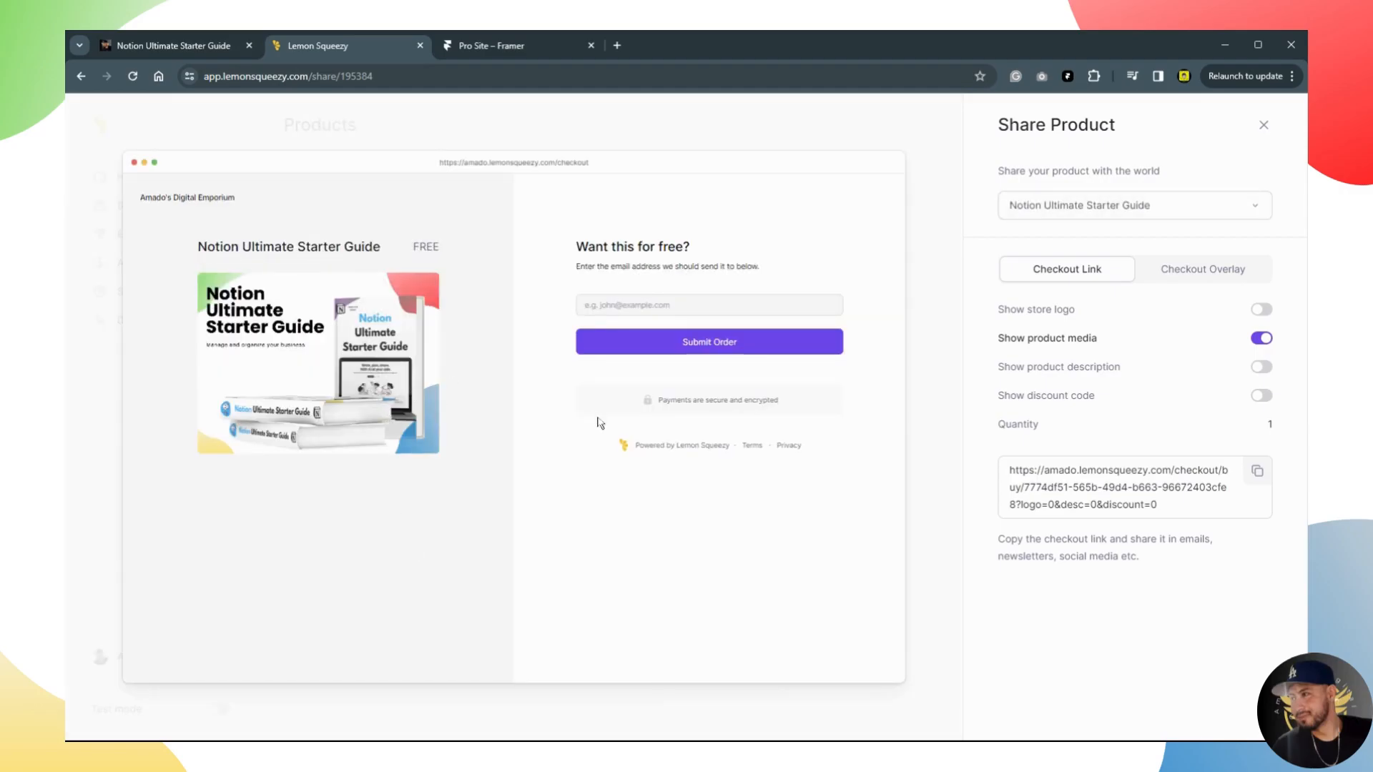
left_click(1261, 369)
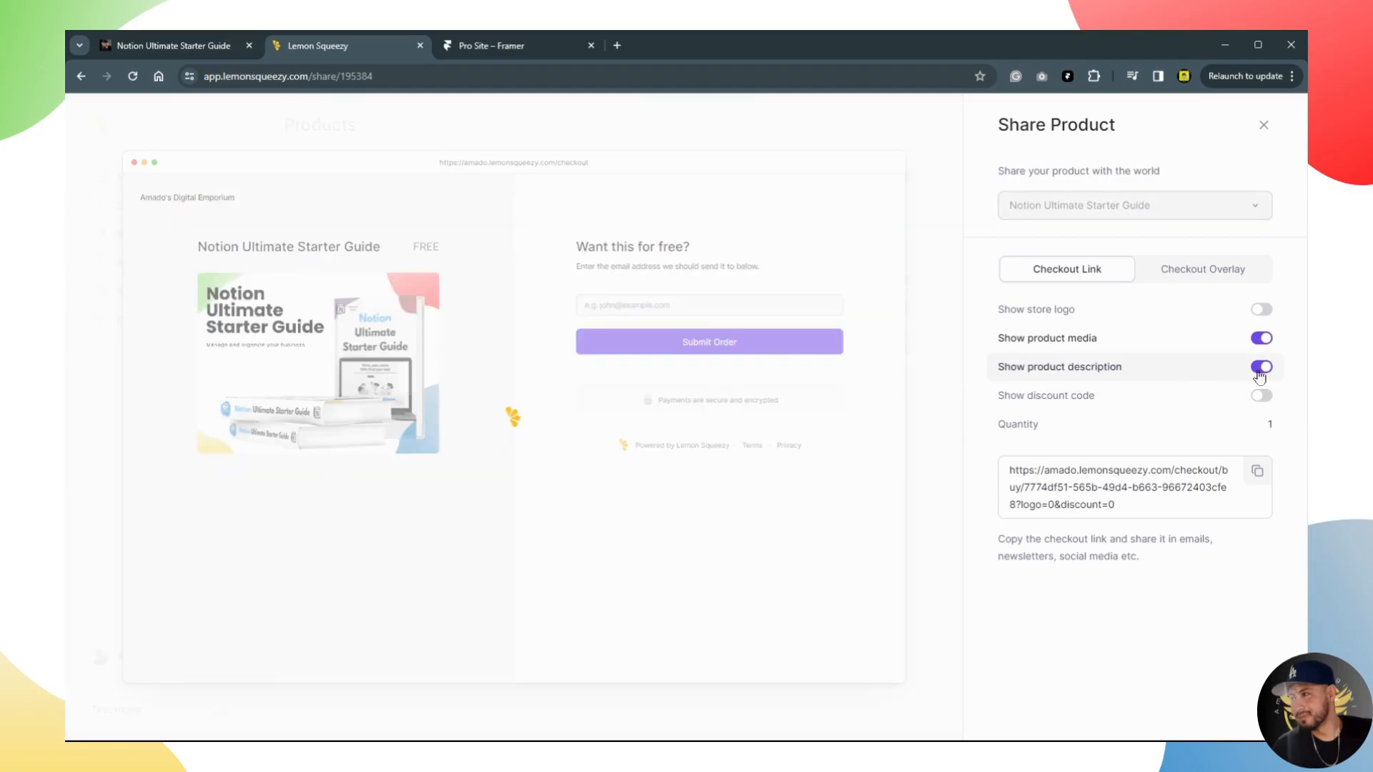
scroll(428, 503, "down", 2)
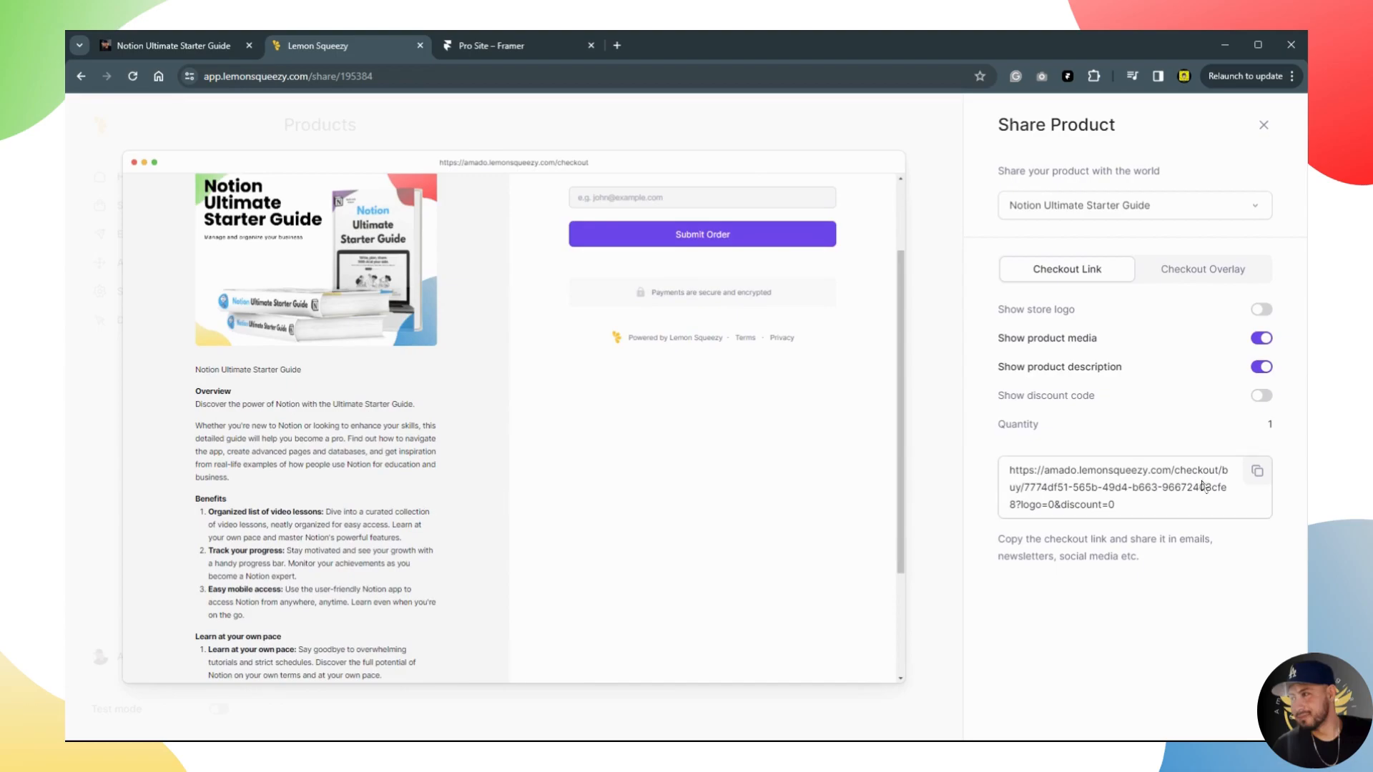
left_click(1260, 480)
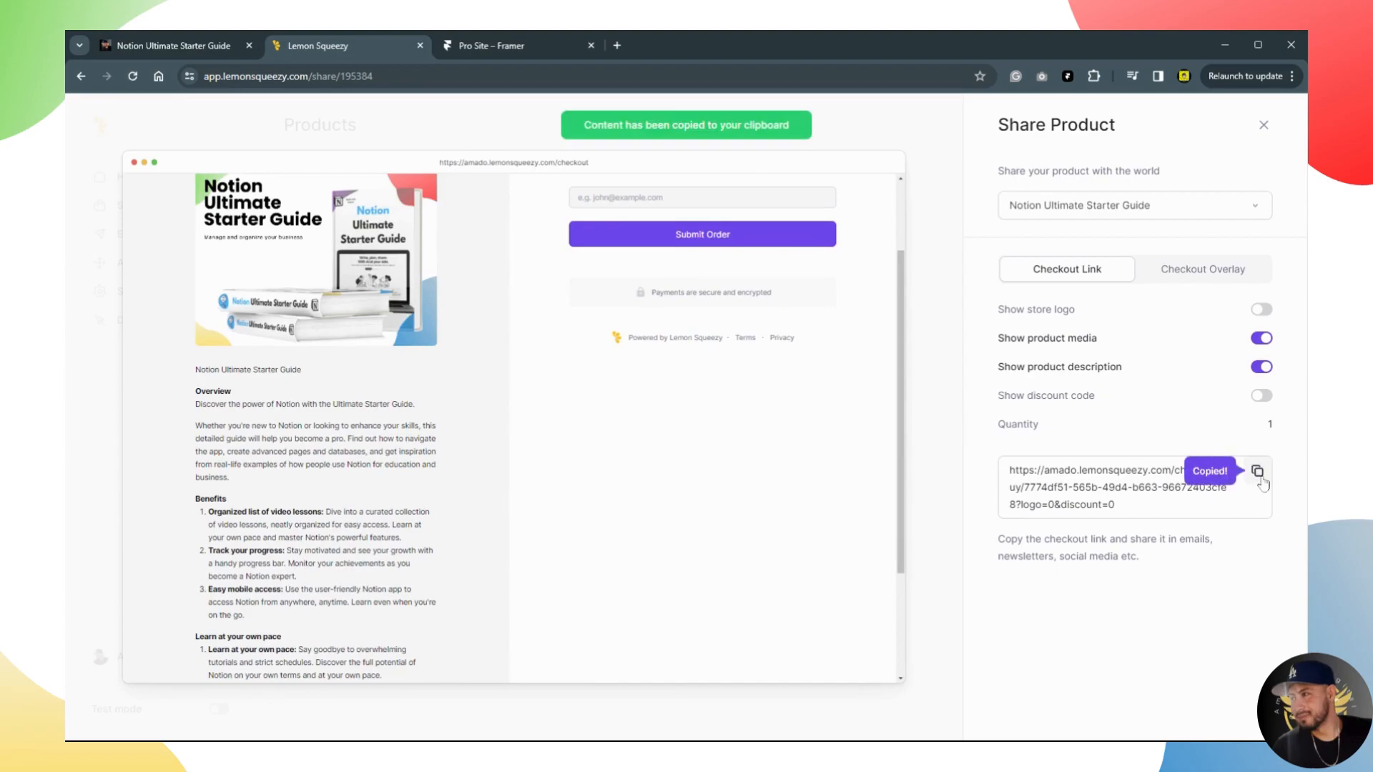
Switch to the Pro Site project in Framer and replace the Notion Ultimate Guide card's Free Download link with the copied checkout link.
left_click(500, 50)
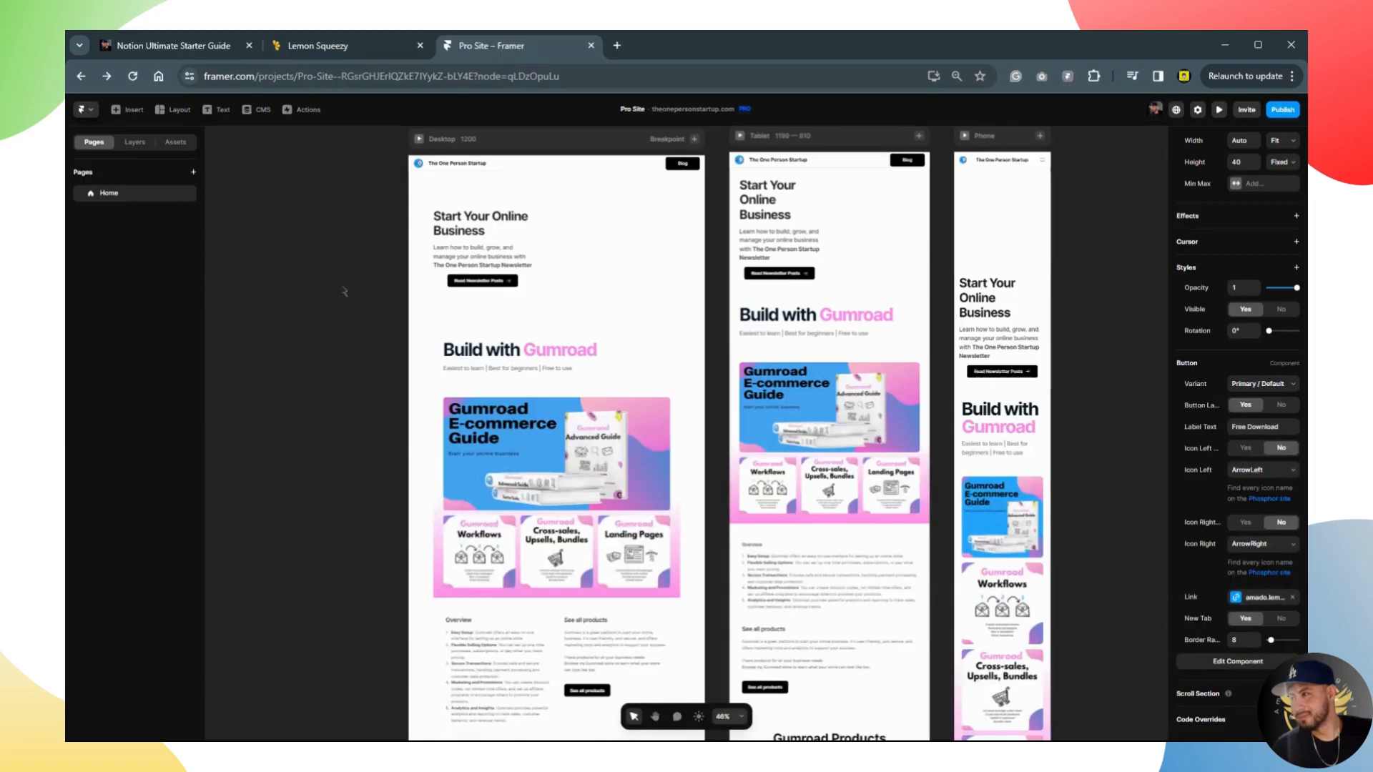
scroll(343, 327, "down", 5)
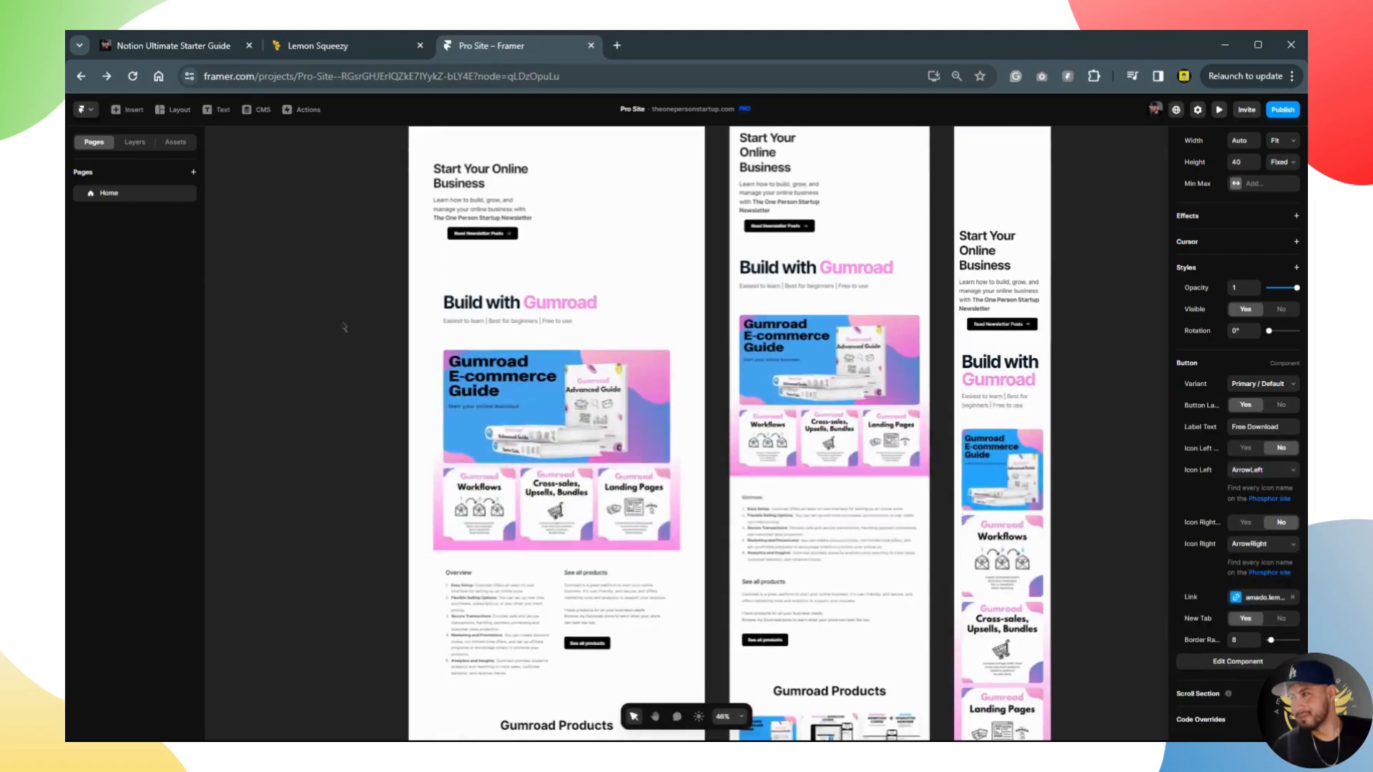
scroll(344, 327, "down", 6)
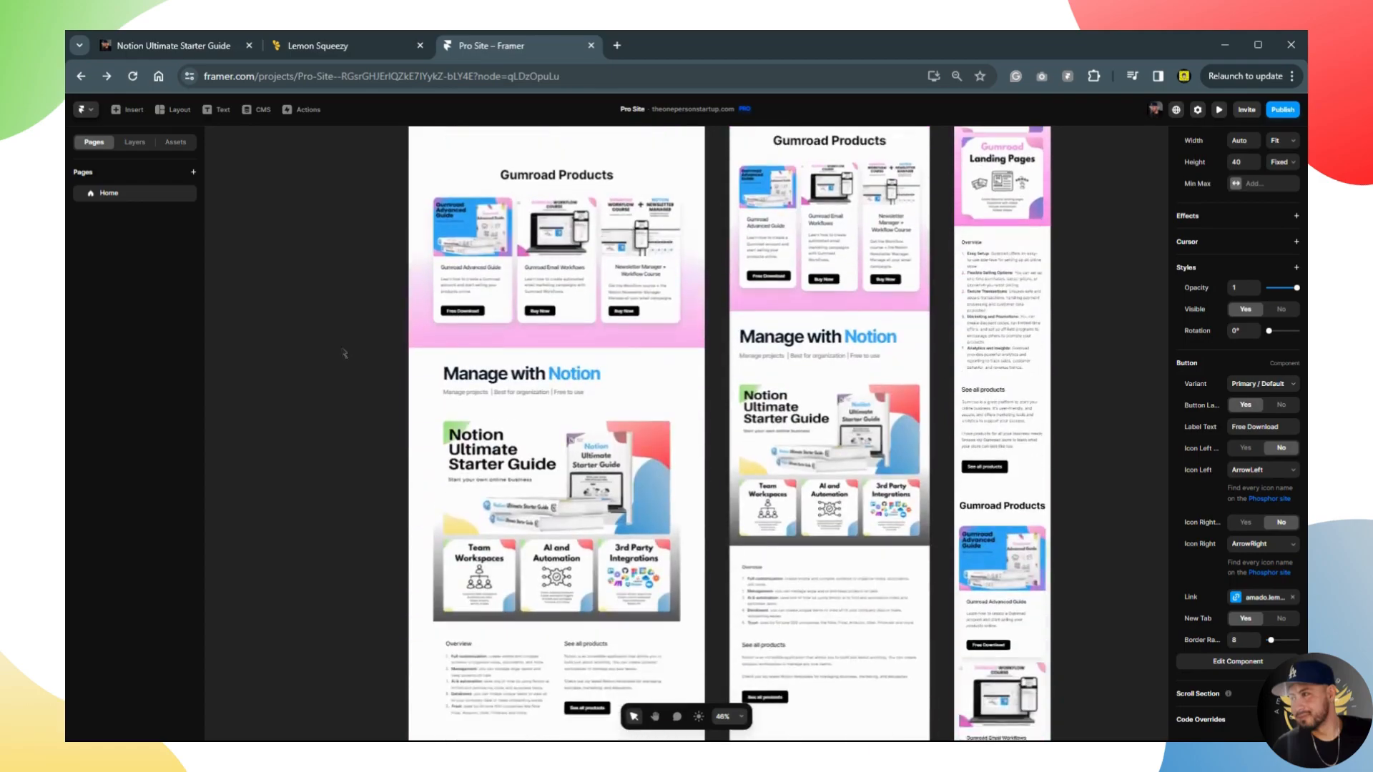
scroll(344, 353, "down", 5)
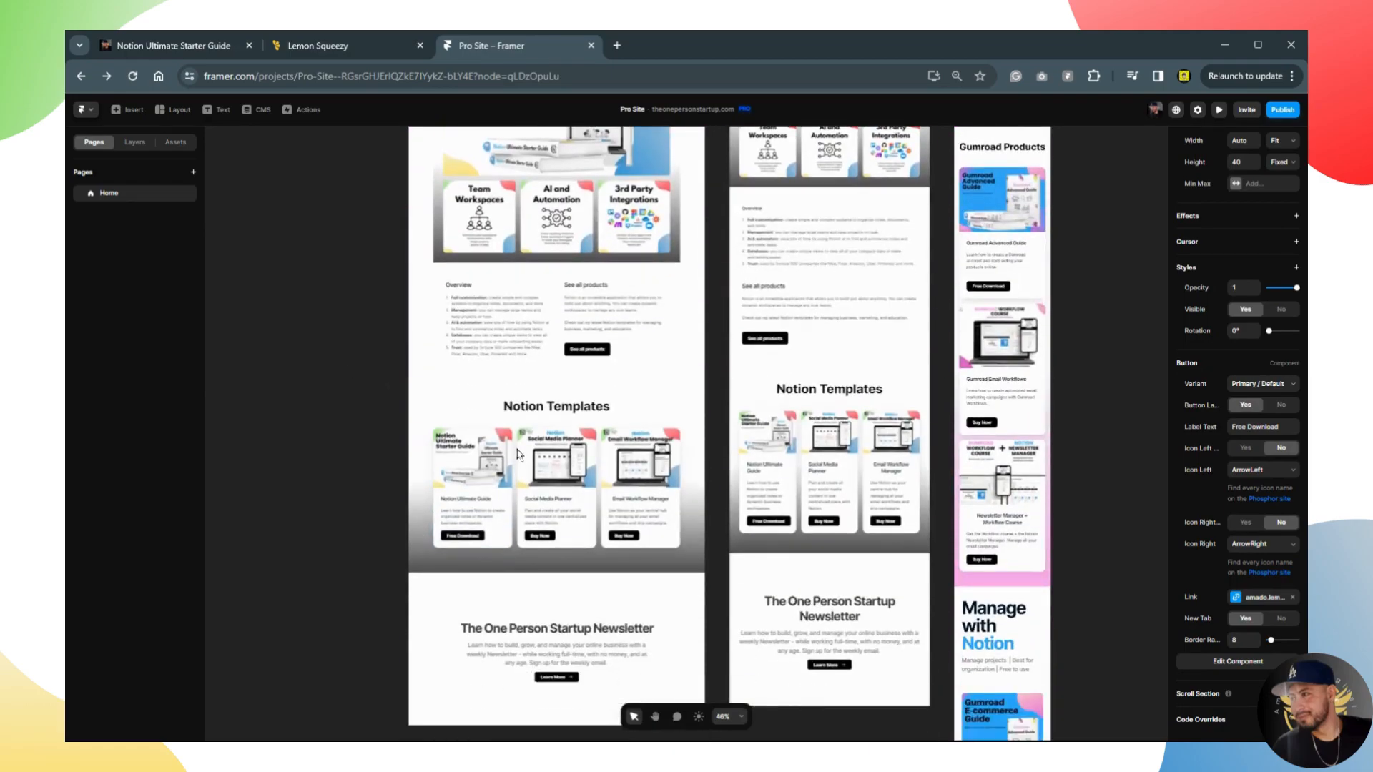
scroll(519, 454, "up", 6)
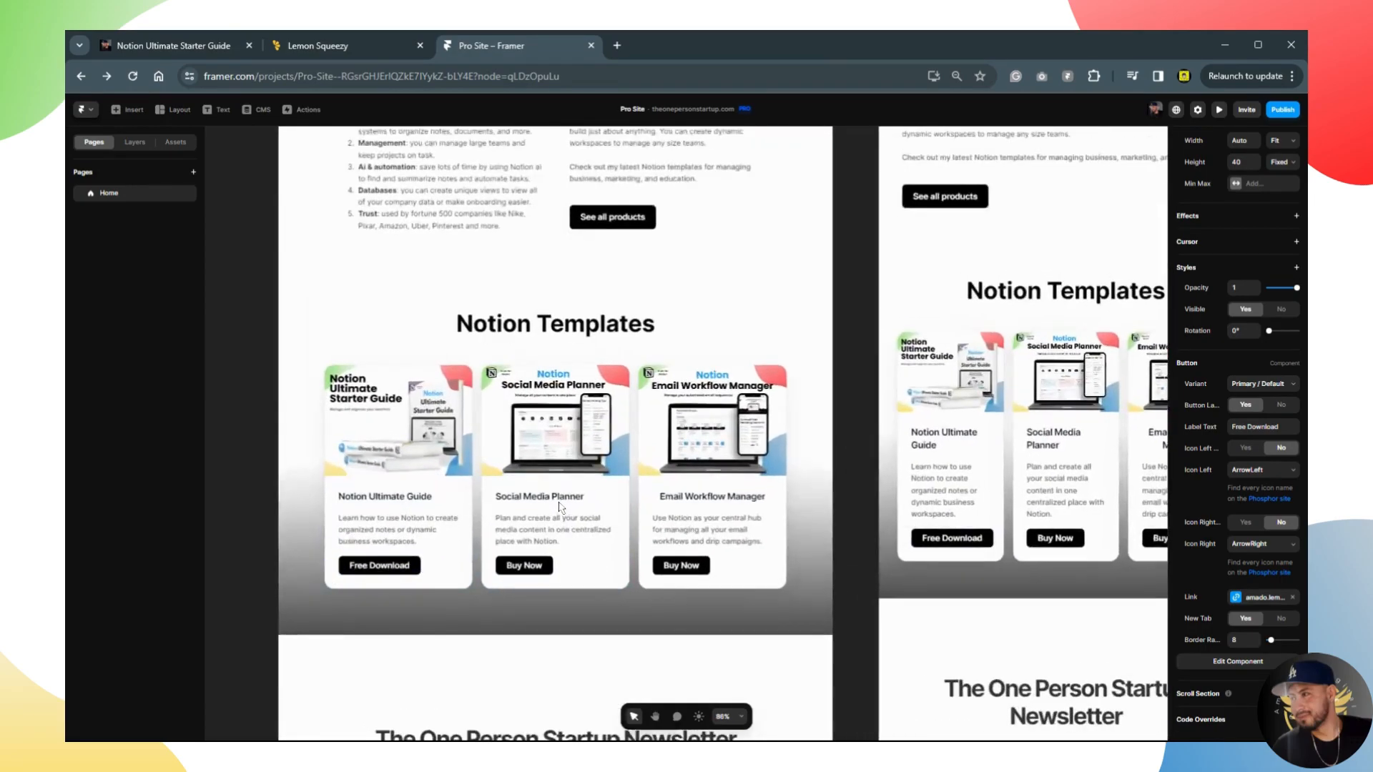
scroll(561, 507, "up", 3)
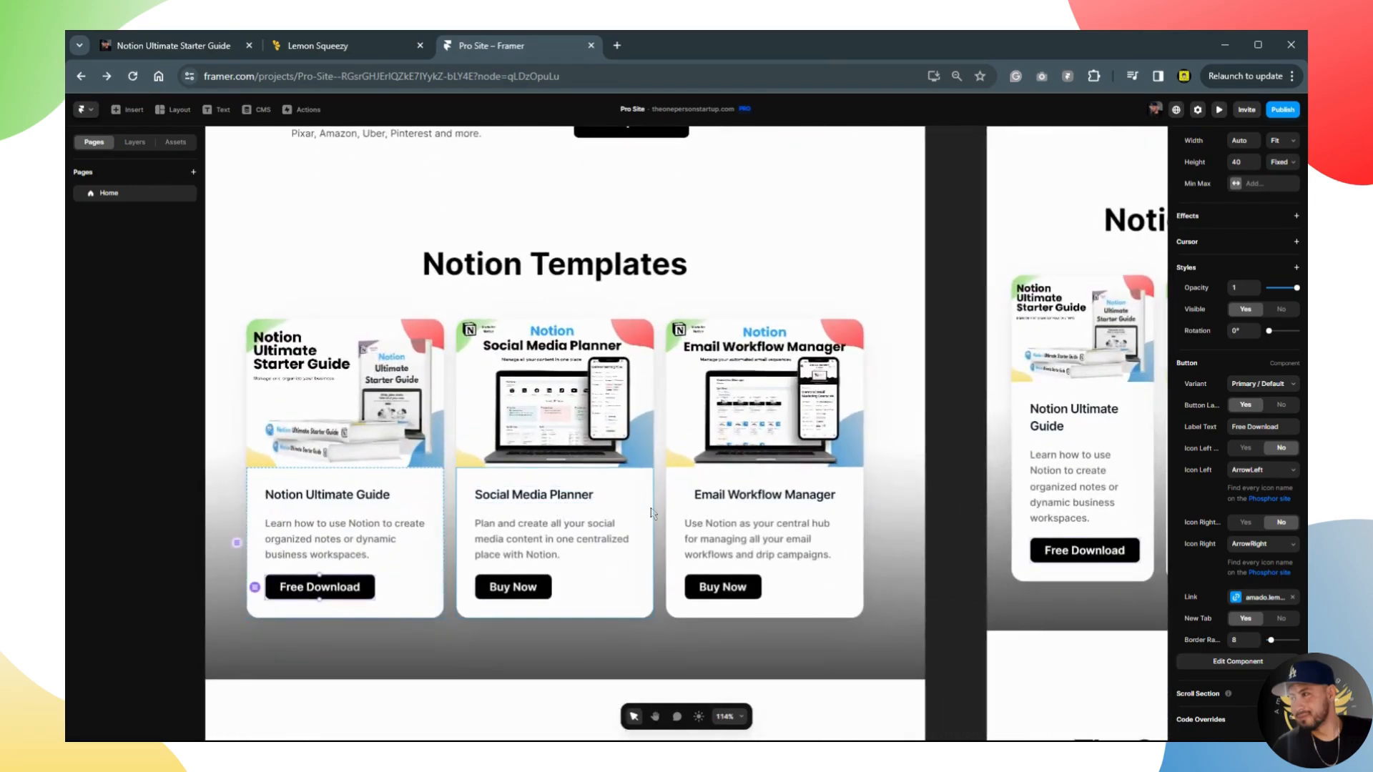
scroll(651, 513, "left", 2)
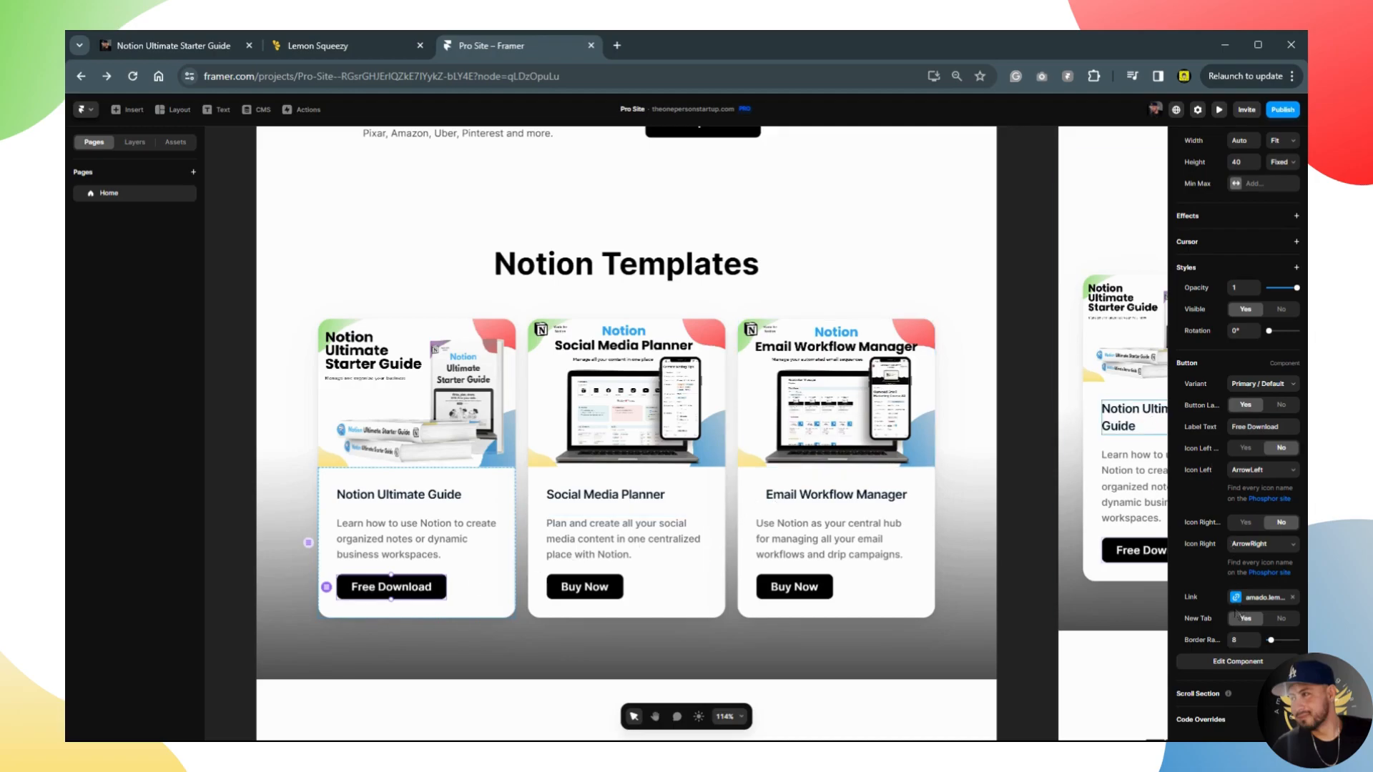
key("ctrl+=")
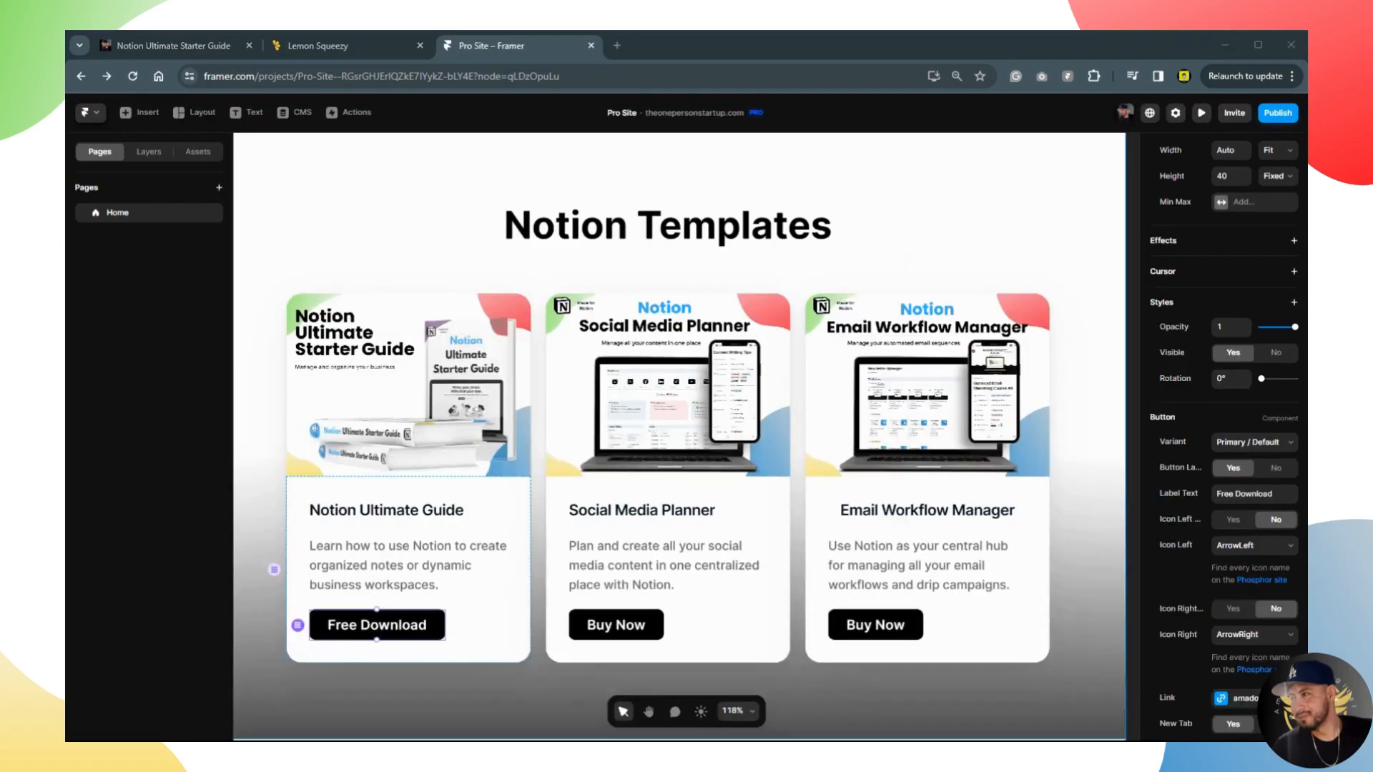
scroll(1196, 585, "down", 2)
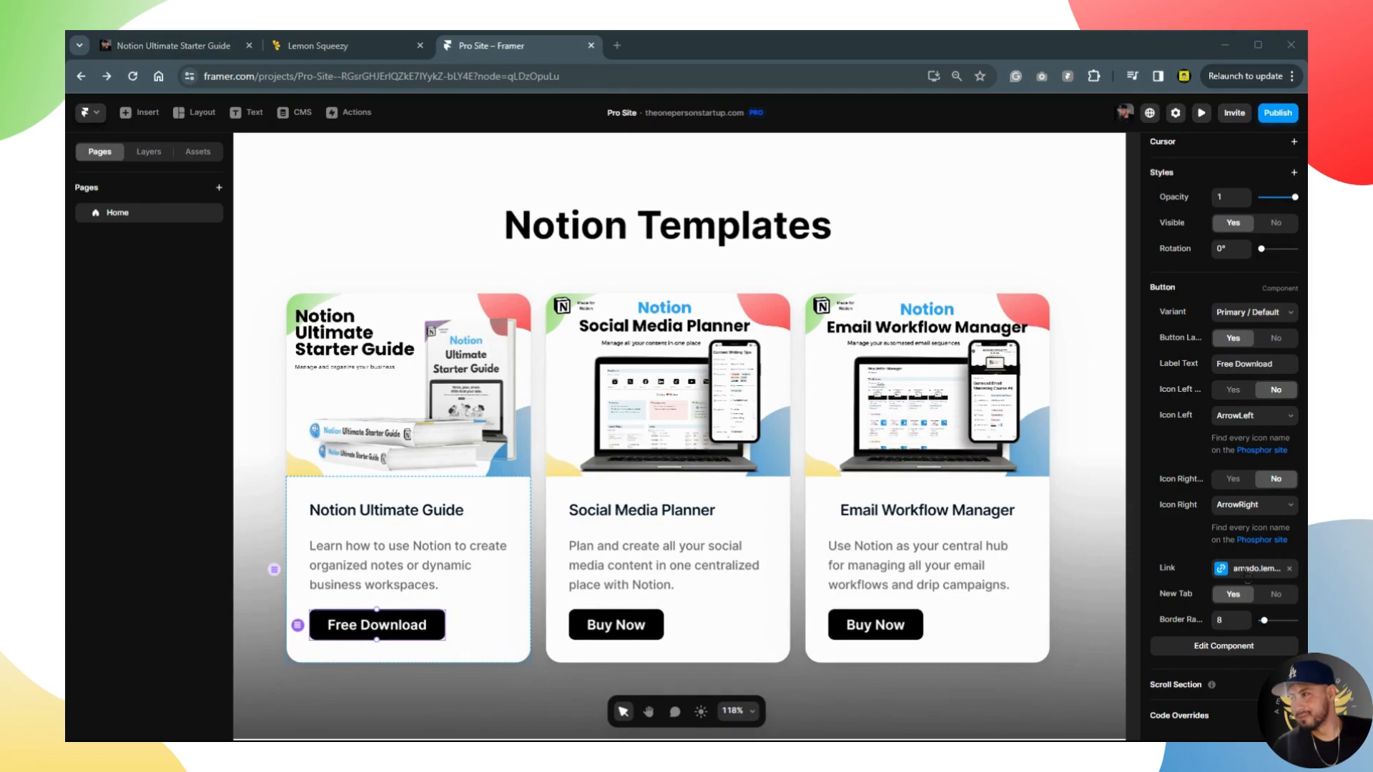
left_click(1291, 569)
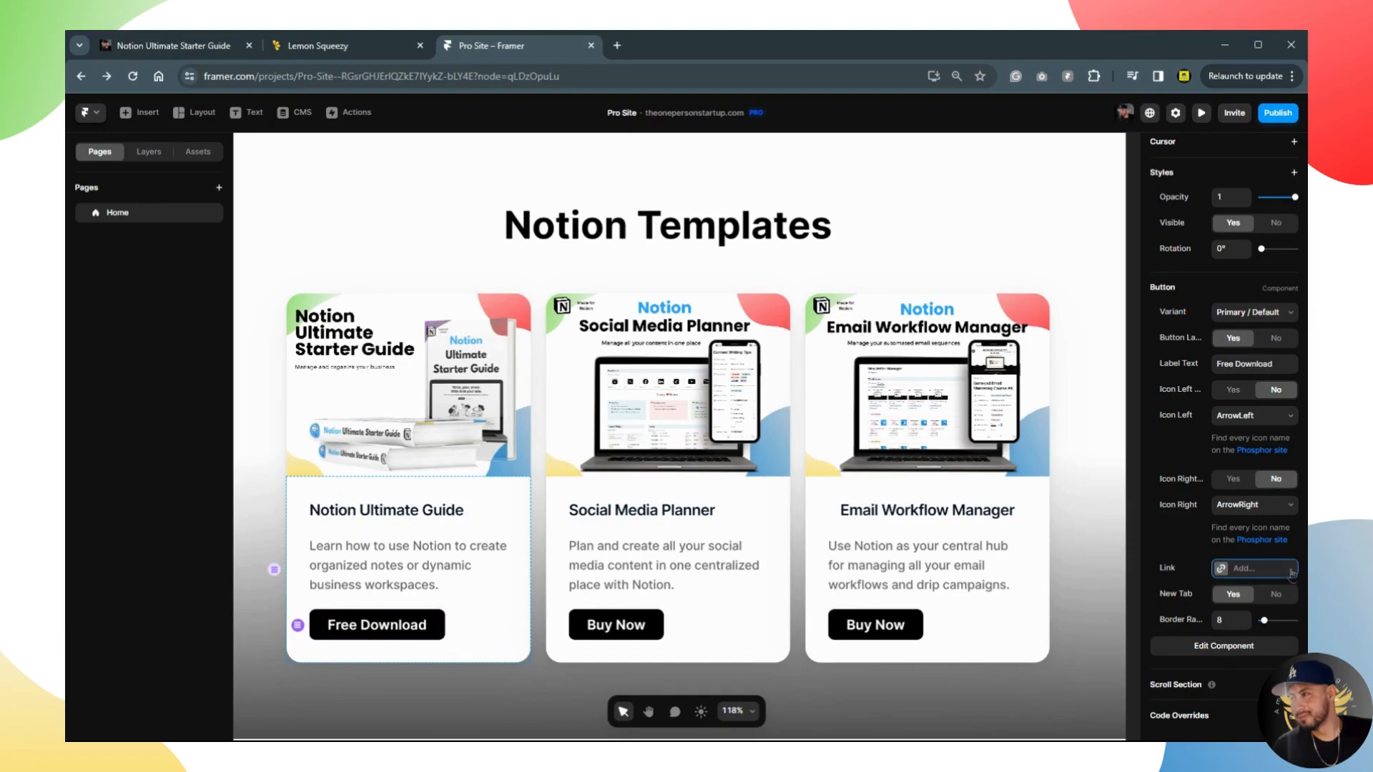
left_click(1263, 570)
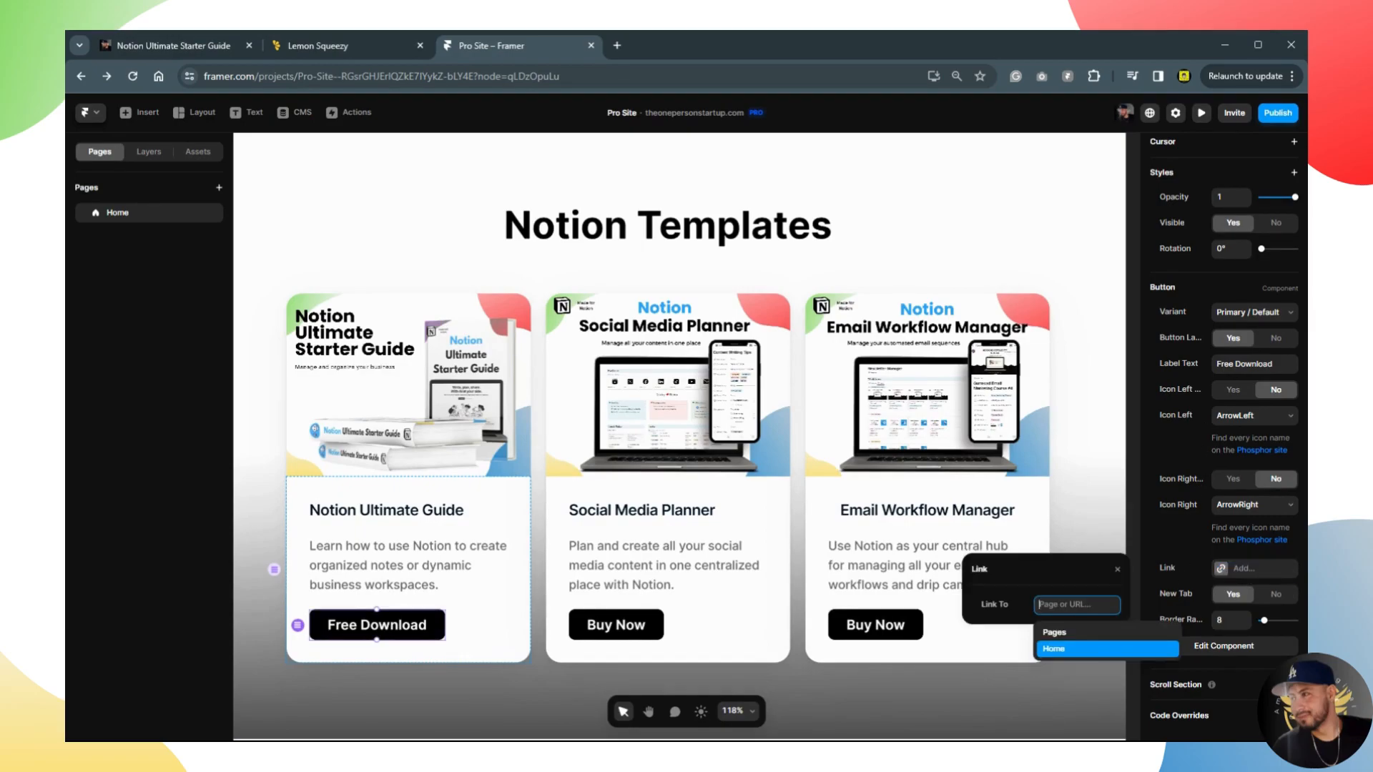
key("ctrl+v")
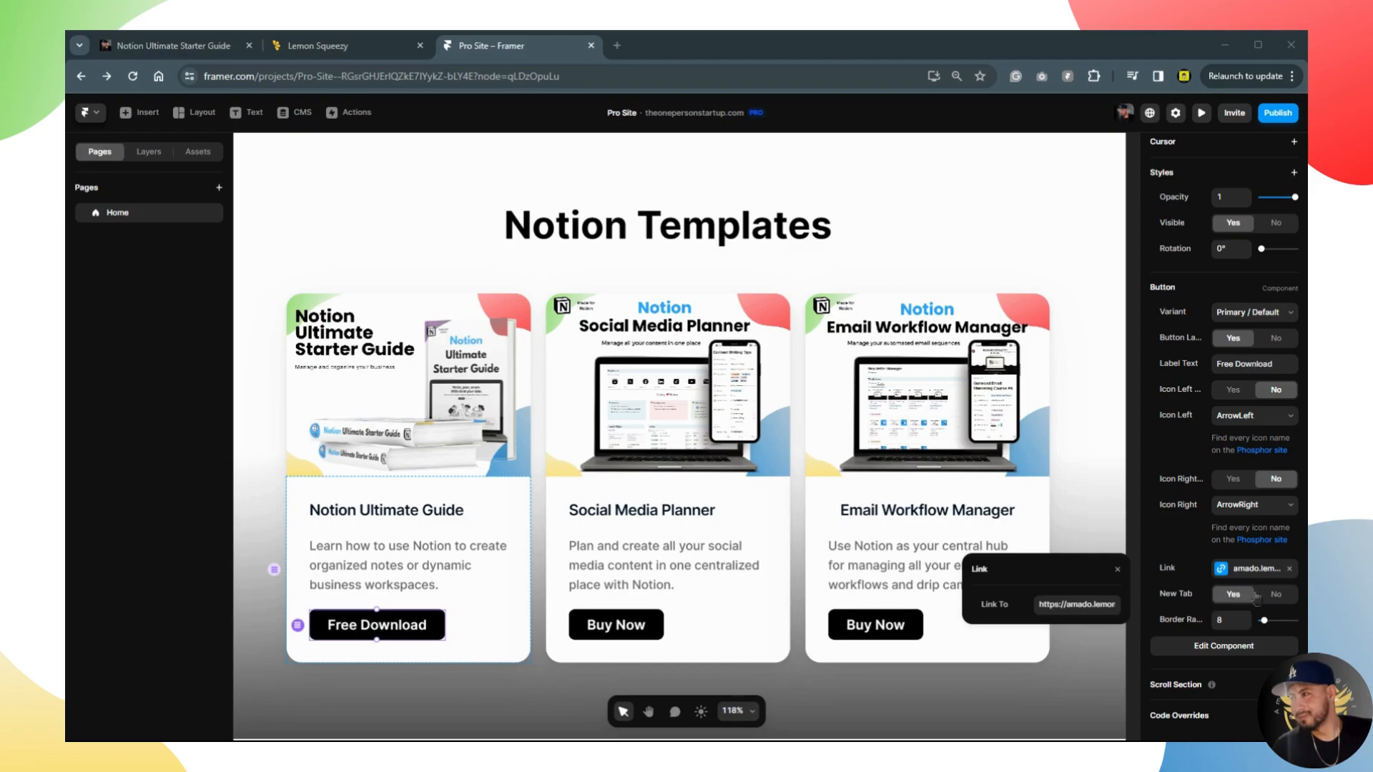
left_click(1133, 536)
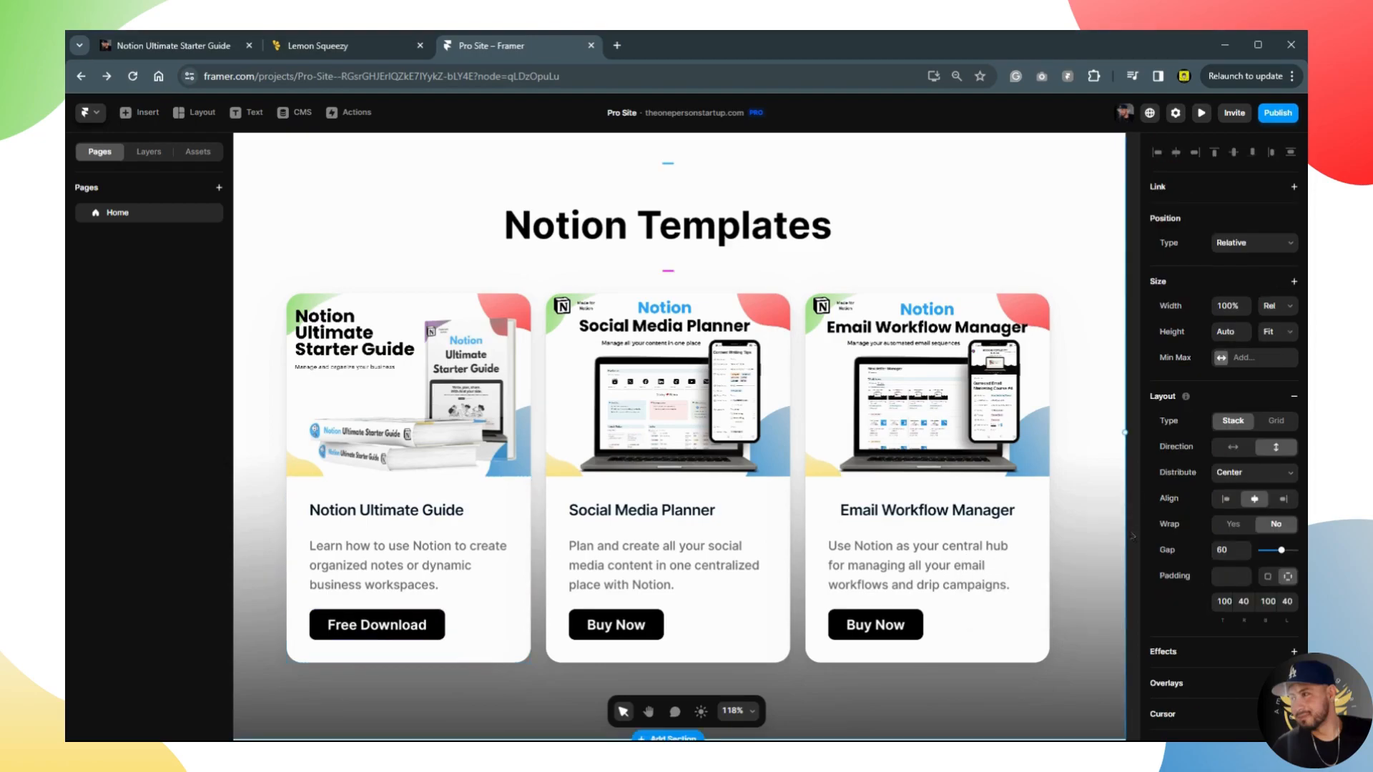
Preview the site and test the Free Download button on the Notion Ultimate Guide card in the Notion Templates section.
scroll(1008, 549, "down", 5)
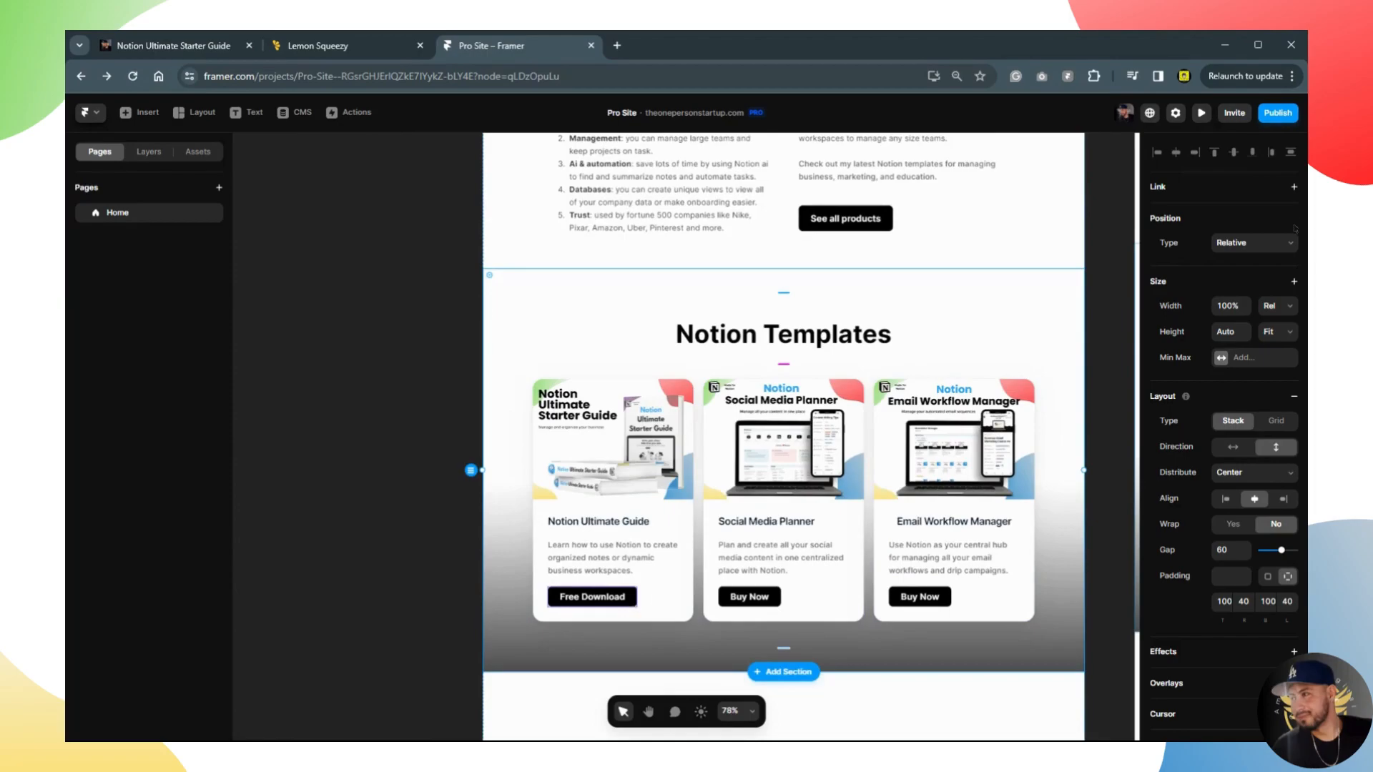
left_click(1201, 113)
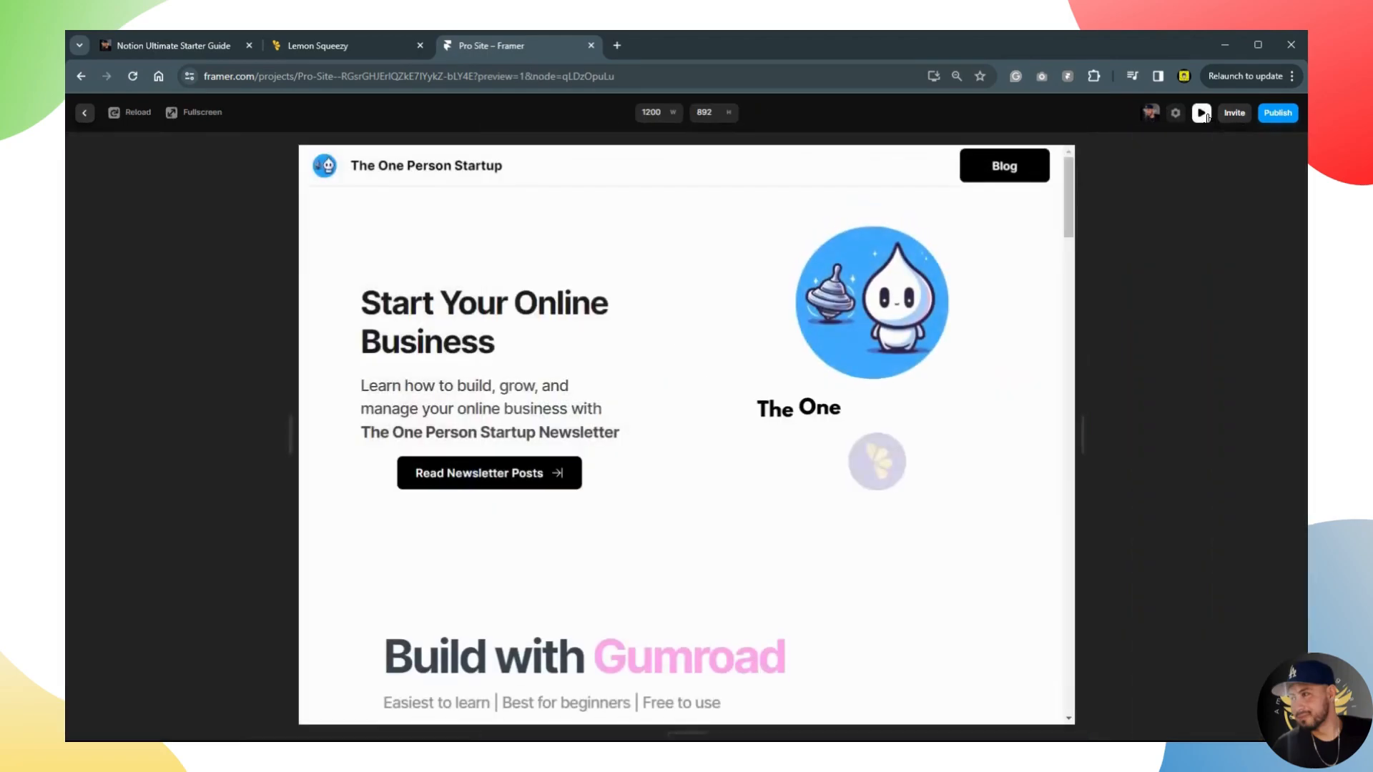
scroll(639, 497, "down", 3)
scroll(639, 497, "down", 15)
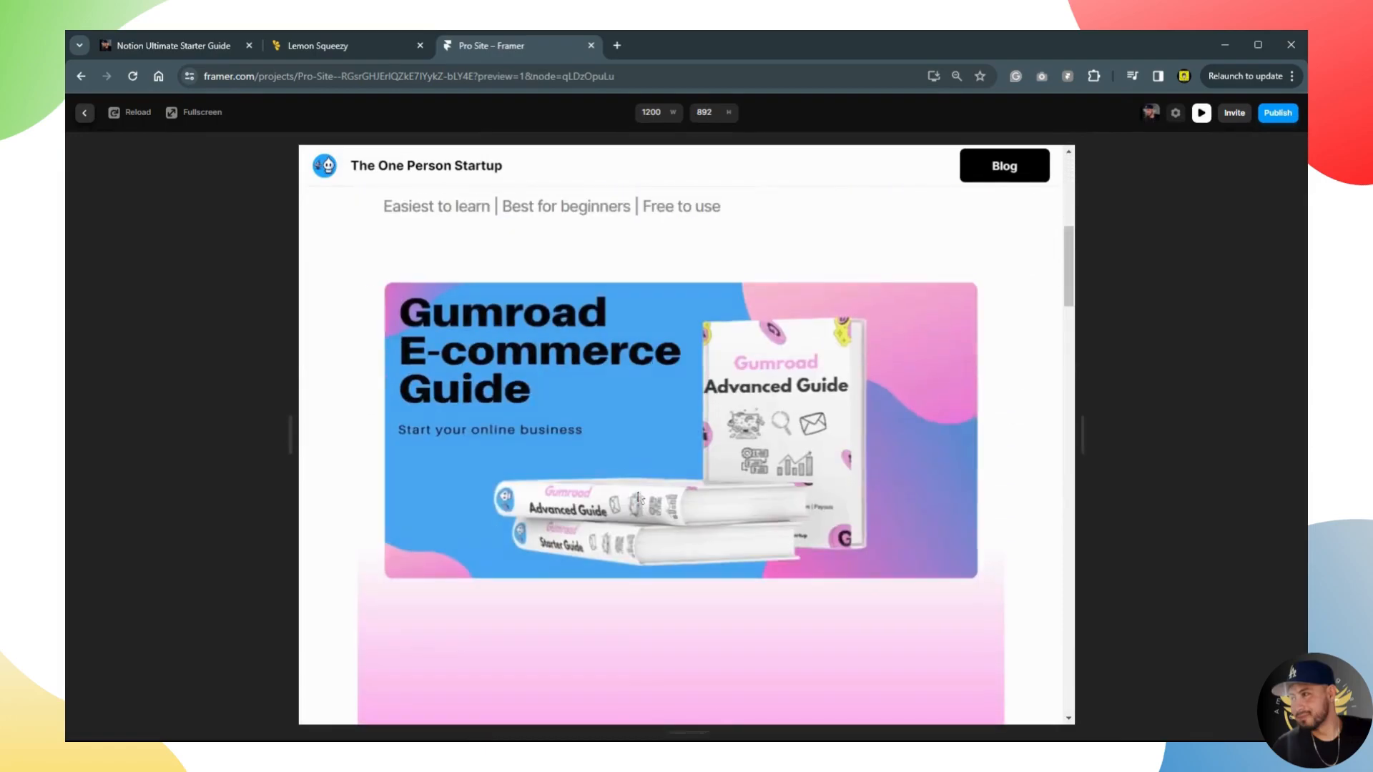
scroll(637, 490, "down", 20)
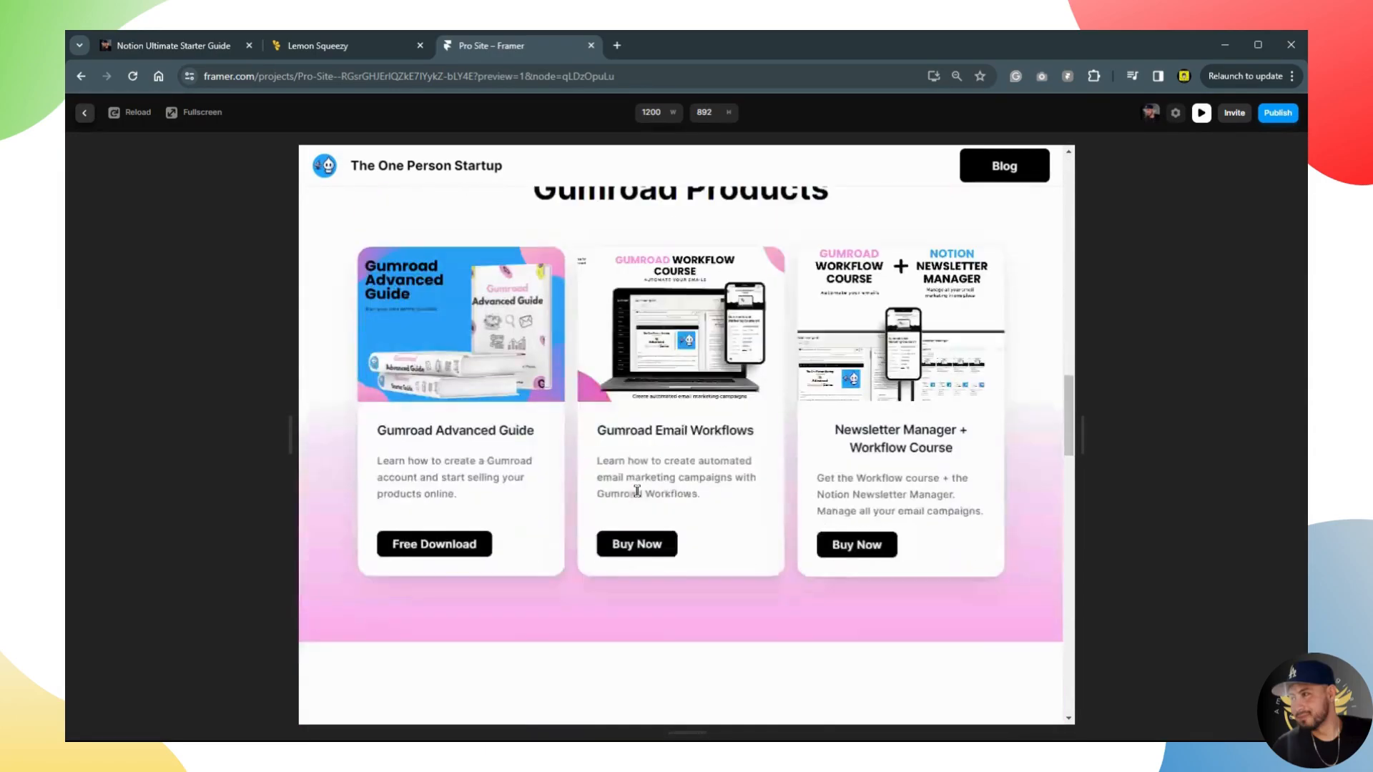
scroll(633, 489, "down", 6)
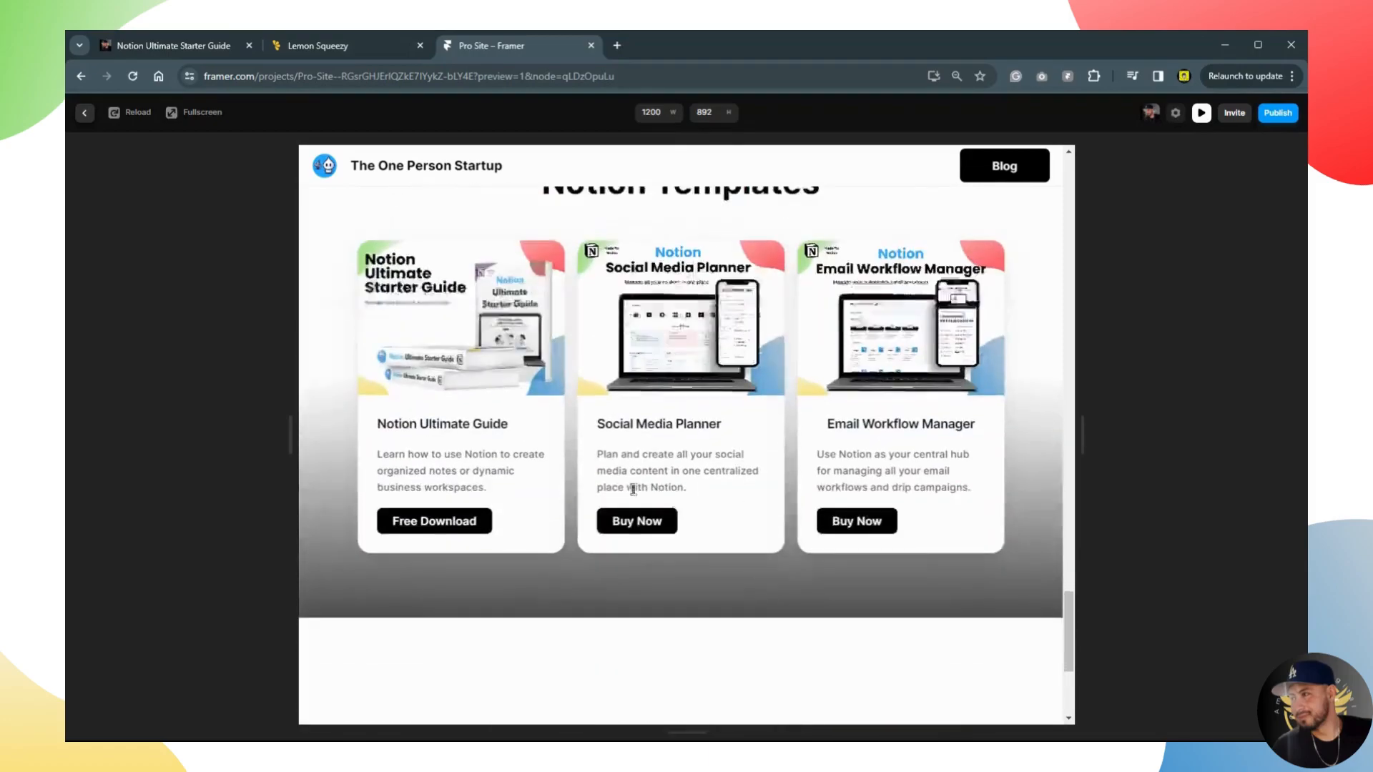
scroll(512, 500, "up", 5)
scroll(472, 509, "down", 4)
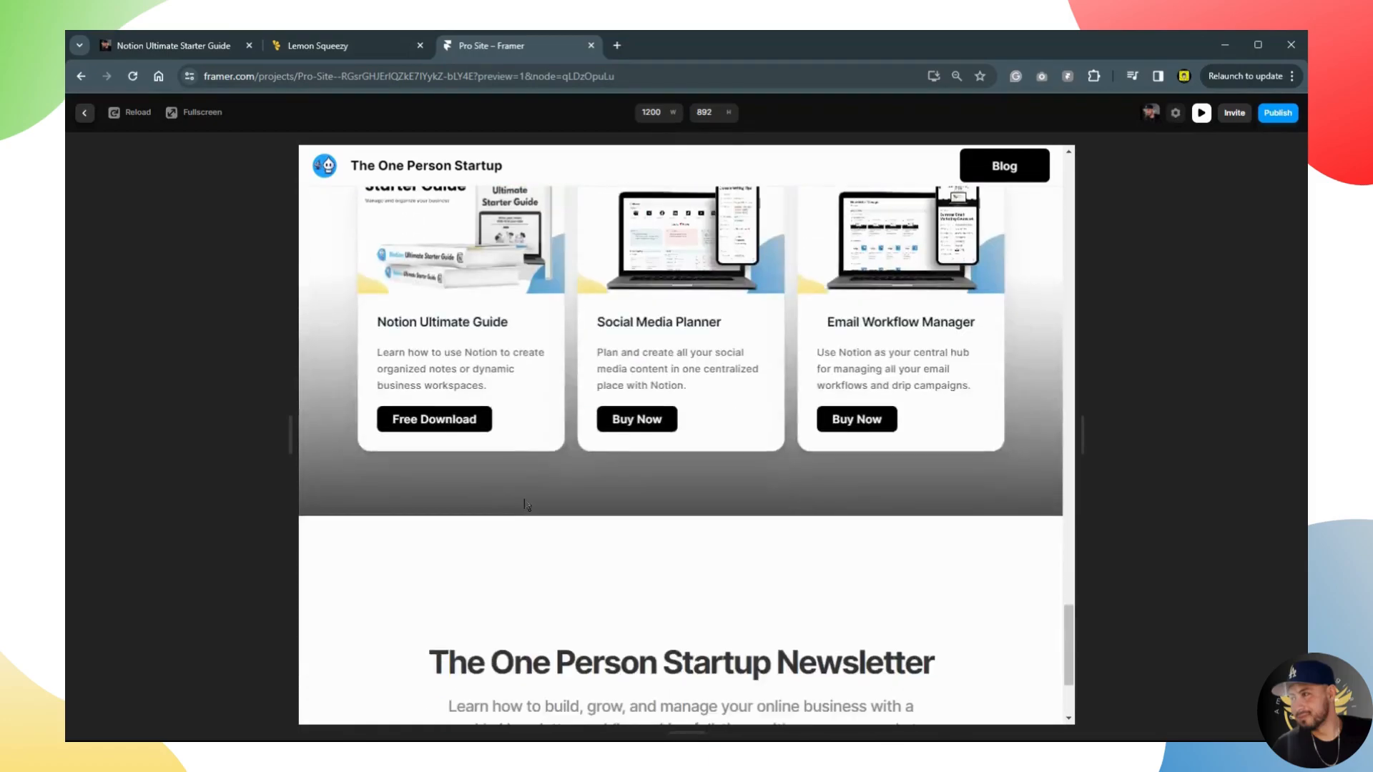
left_click(454, 422)
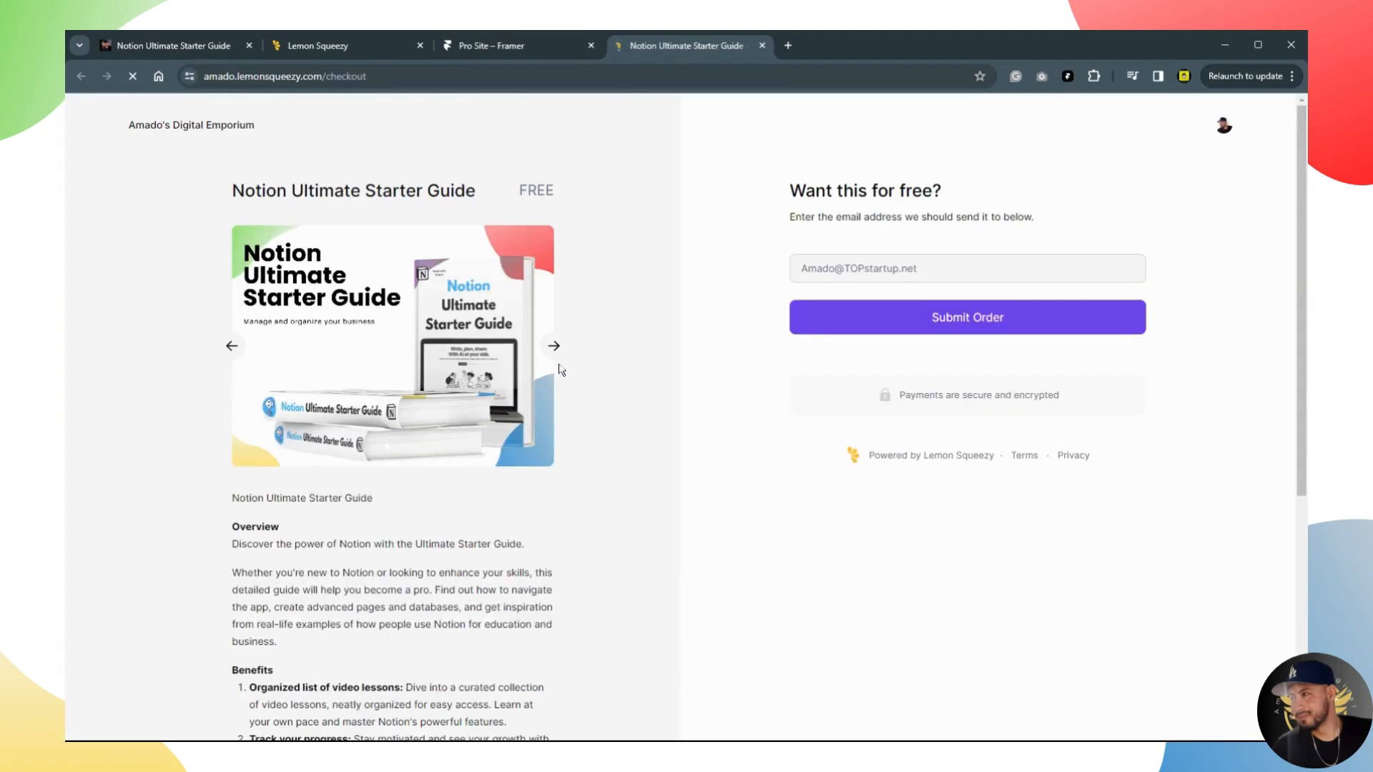
Review the linked checkout page, reopen it from the Notion Ultimate Guide card for another look, and return to the site preview.
scroll(683, 555, "down", 4)
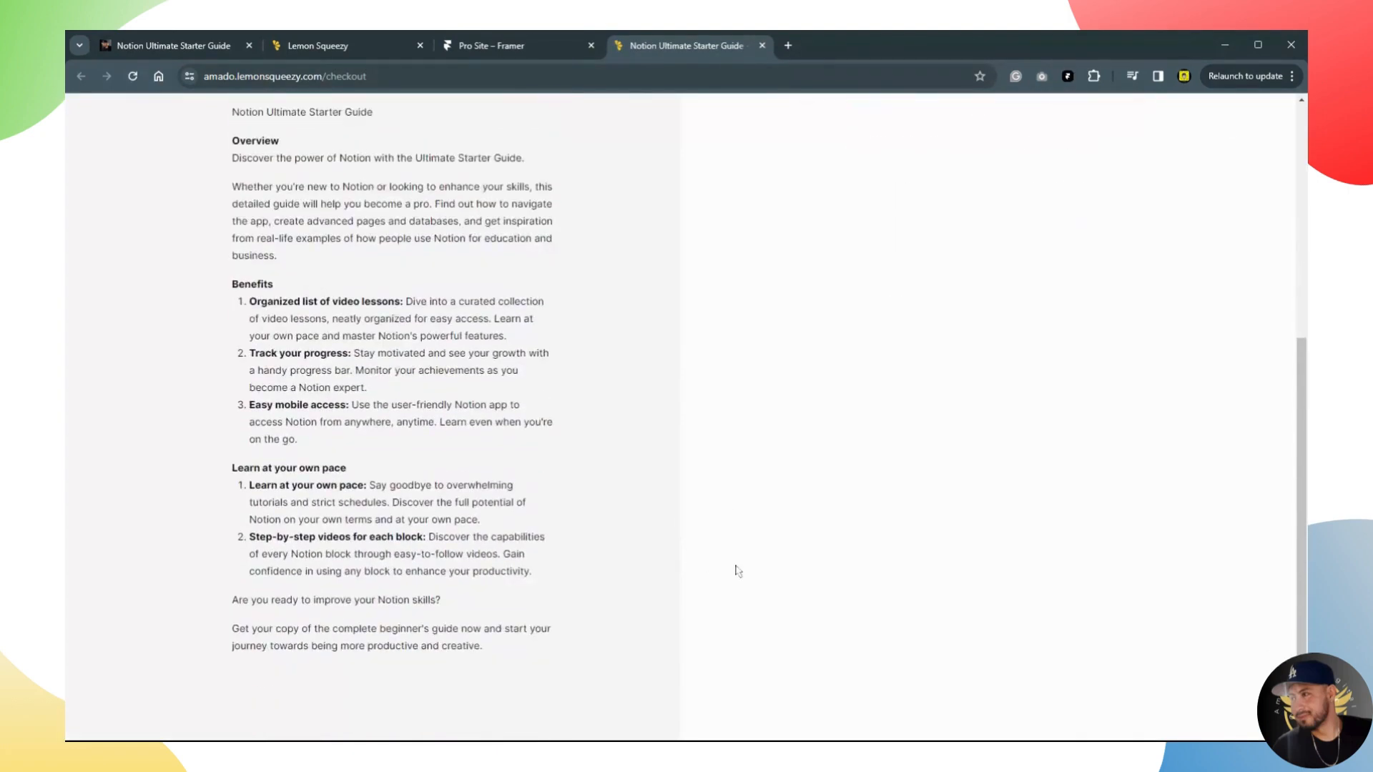
scroll(737, 572, "up", 2)
scroll(737, 572, "up", 2)
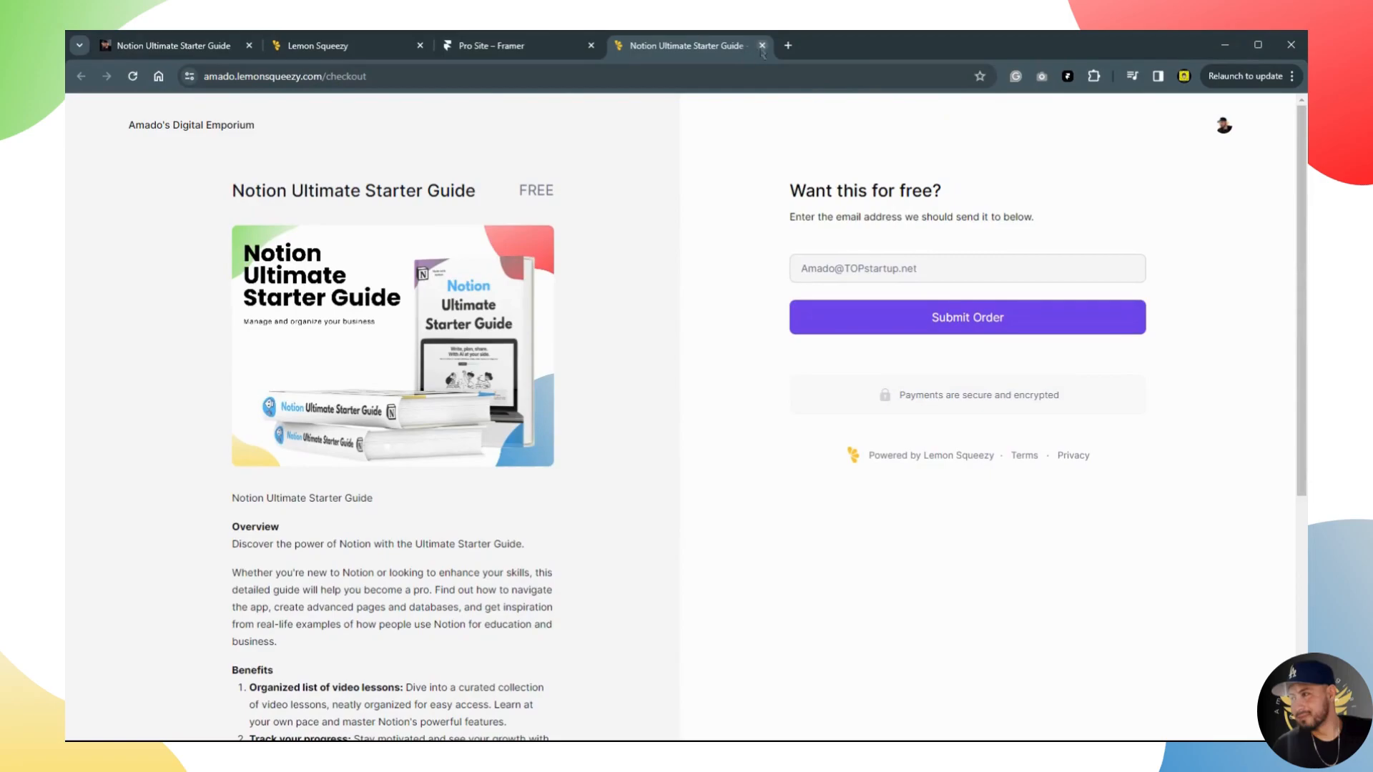
left_click(762, 45)
left_click(434, 429)
scroll(651, 476, "down", 3)
scroll(645, 520, "up", 2)
scroll(646, 521, "up", 1)
left_click(534, 50)
scroll(616, 517, "down", 2)
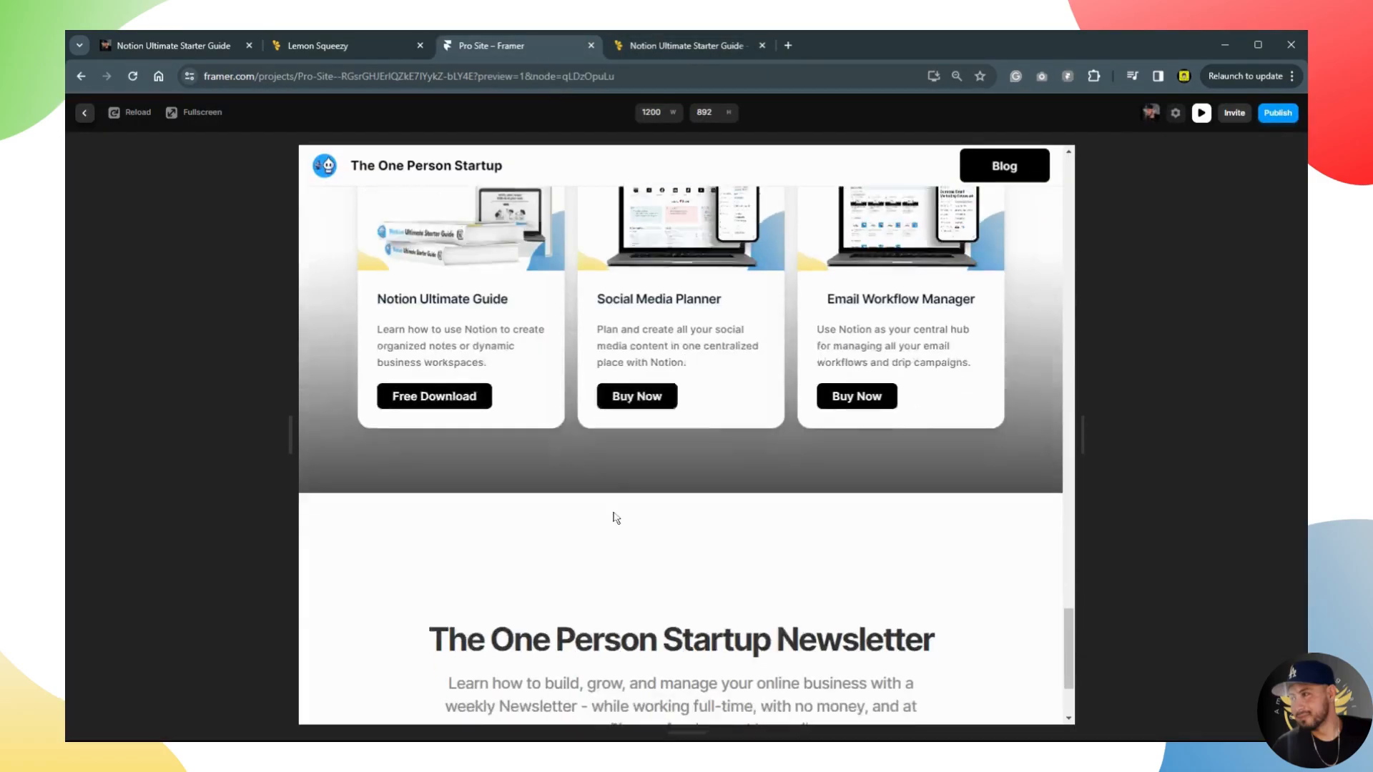
Retest the Free Download button on the Notion Ultimate Guide card in the site preview, view the checkout page, and return to the preview.
scroll(578, 519, "up", 3)
key("ctrl+minus")
key("ctrl+minus")
key("ctrl+minus")
scroll(579, 527, "up", 2)
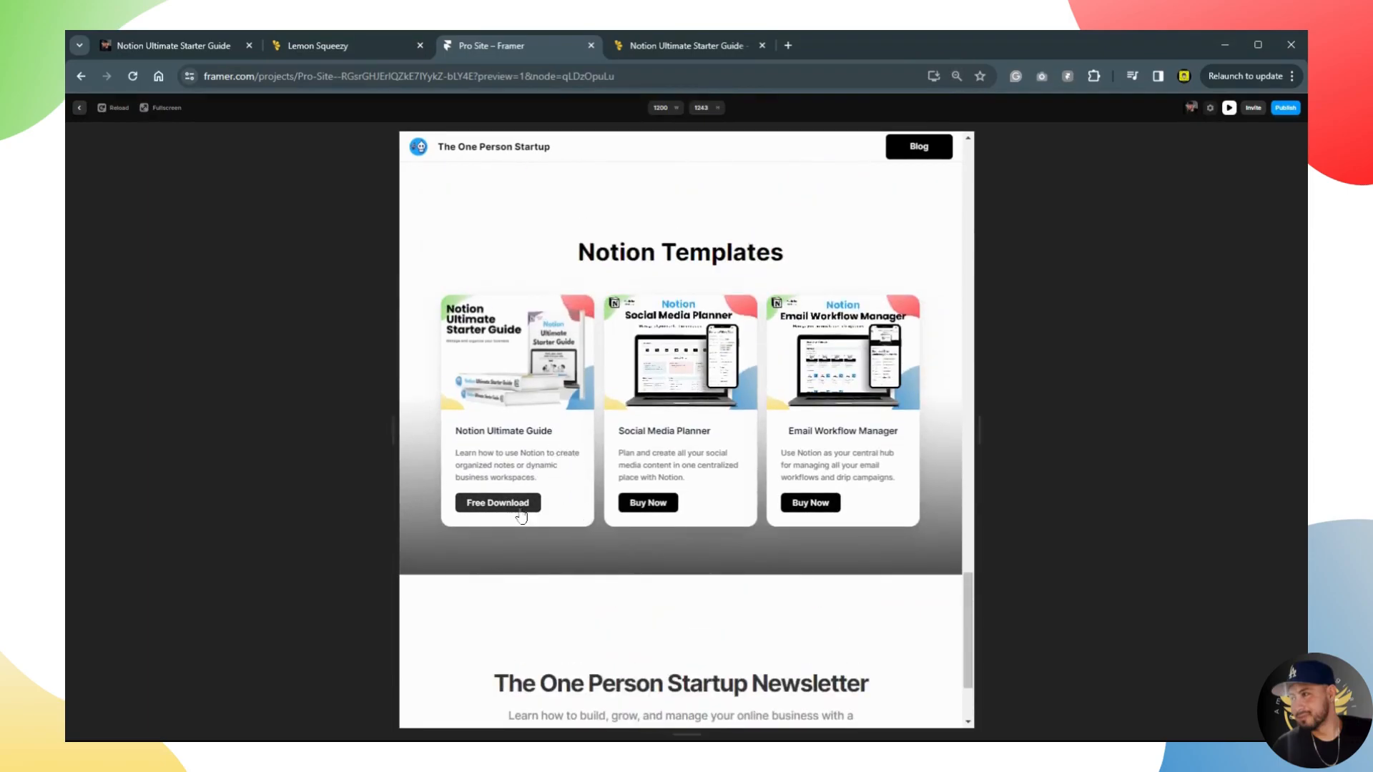
left_click(519, 505)
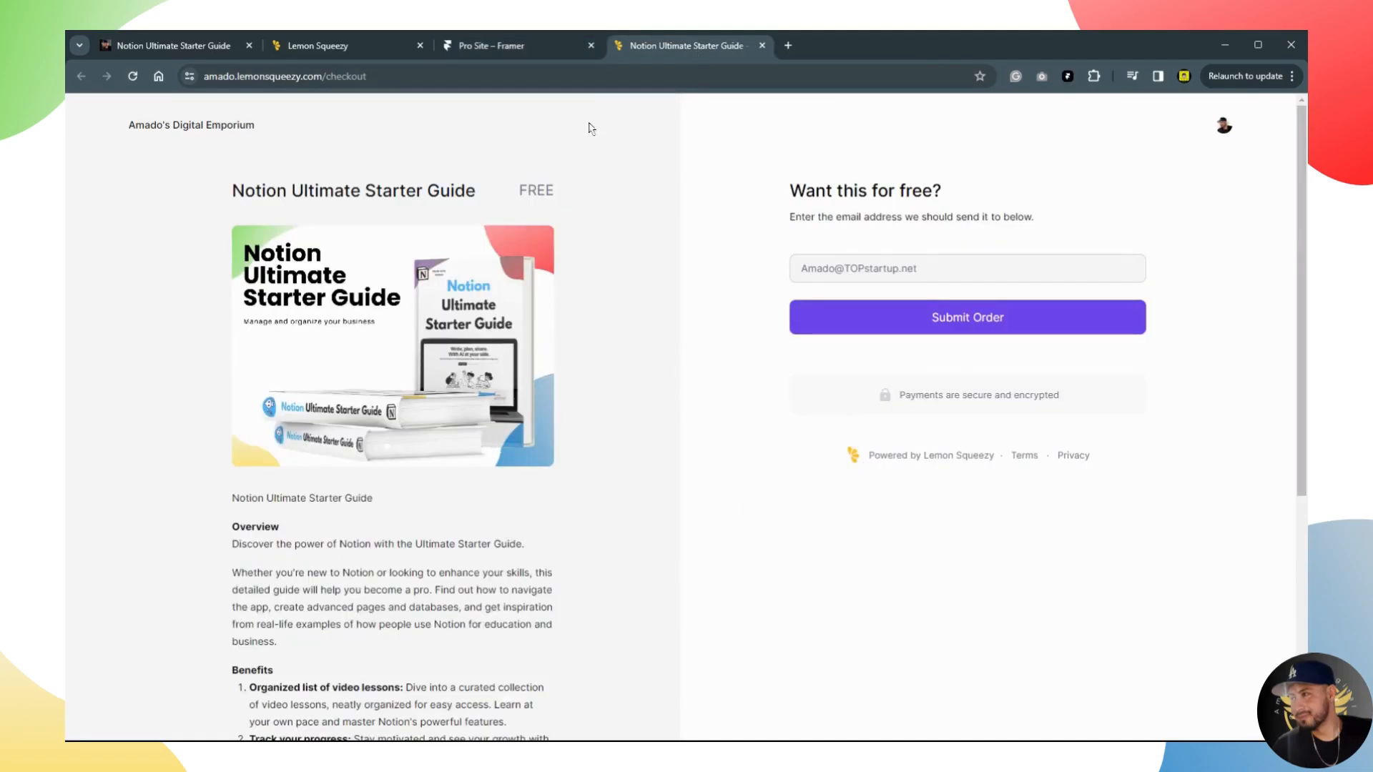
left_click(550, 46)
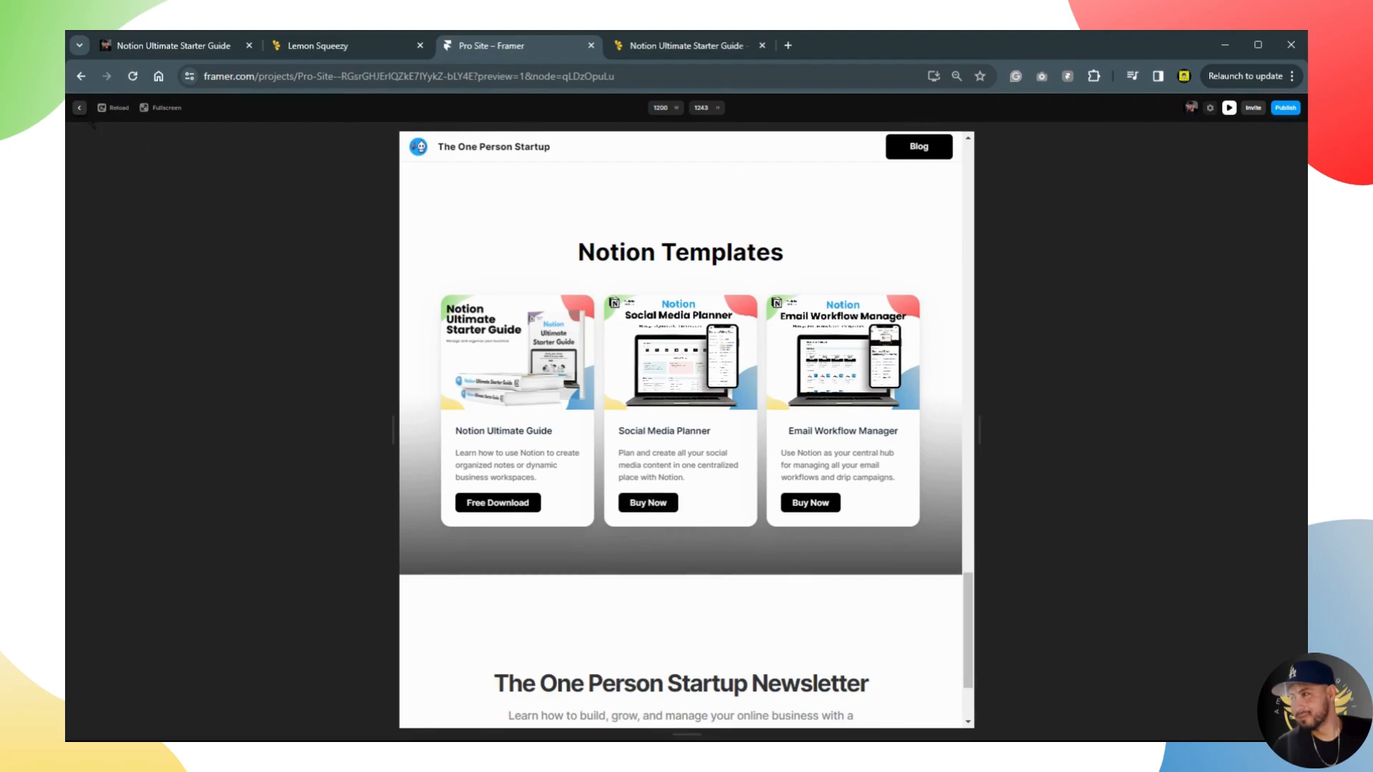
Exit the site preview and select the Free Download button on the Notion Ultimate Guide card to show its link settings.
left_click(79, 108)
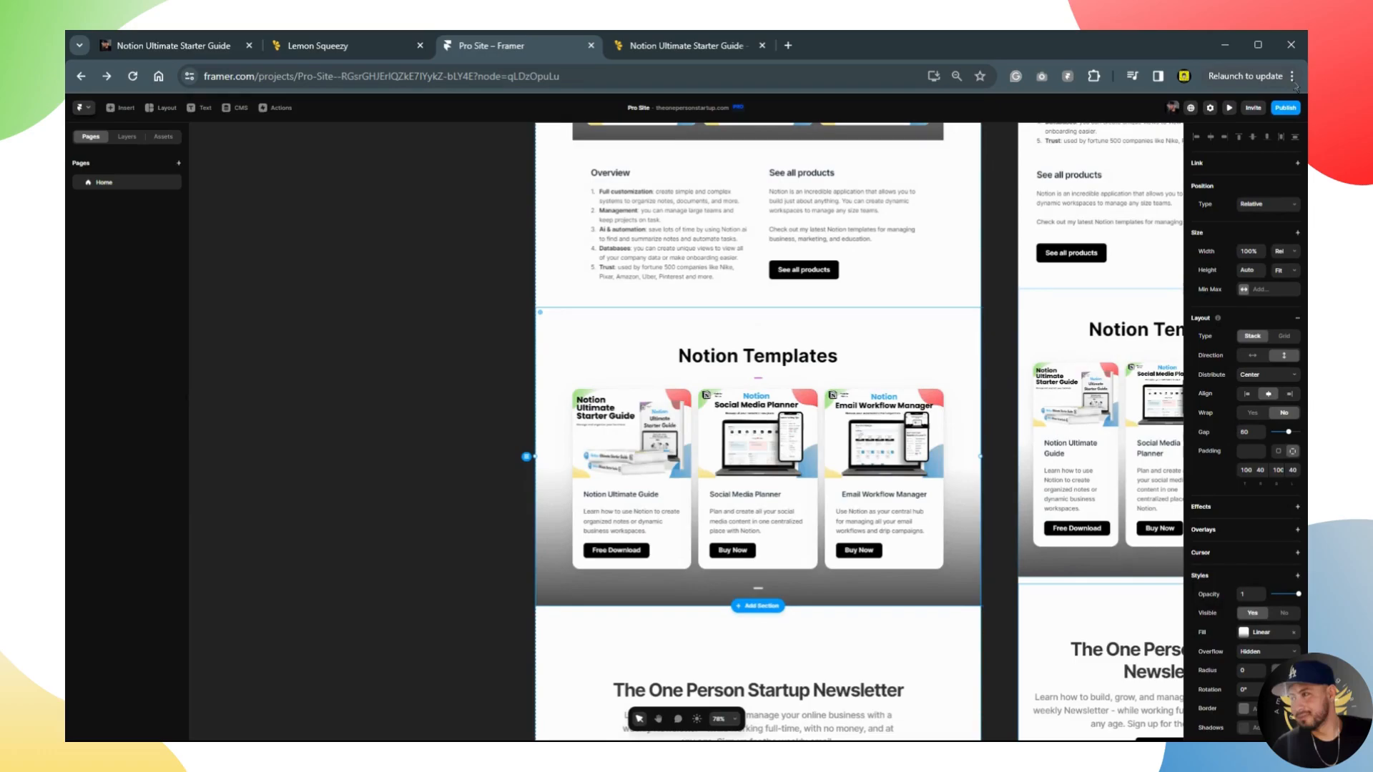
key("ctrl+plus")
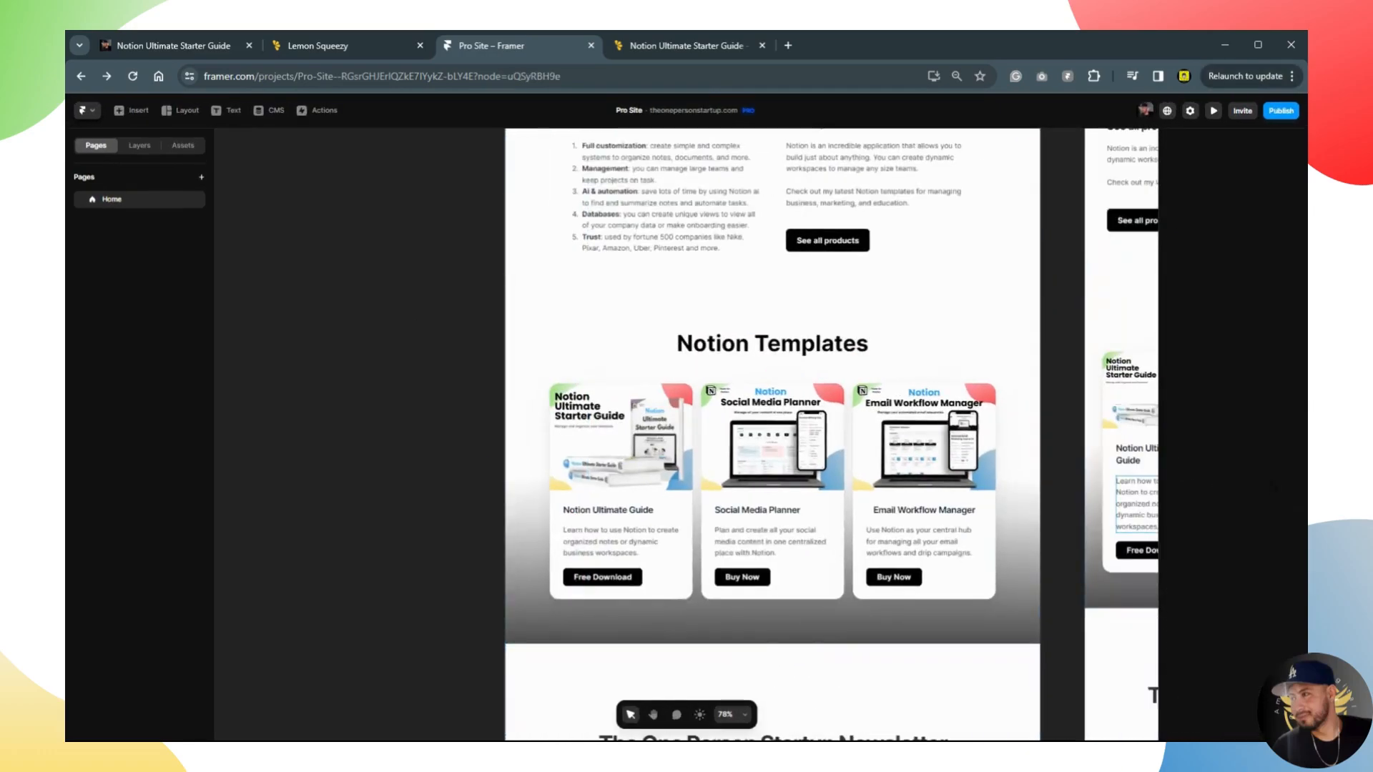
left_click(951, 315)
scroll(912, 608, "down", 1)
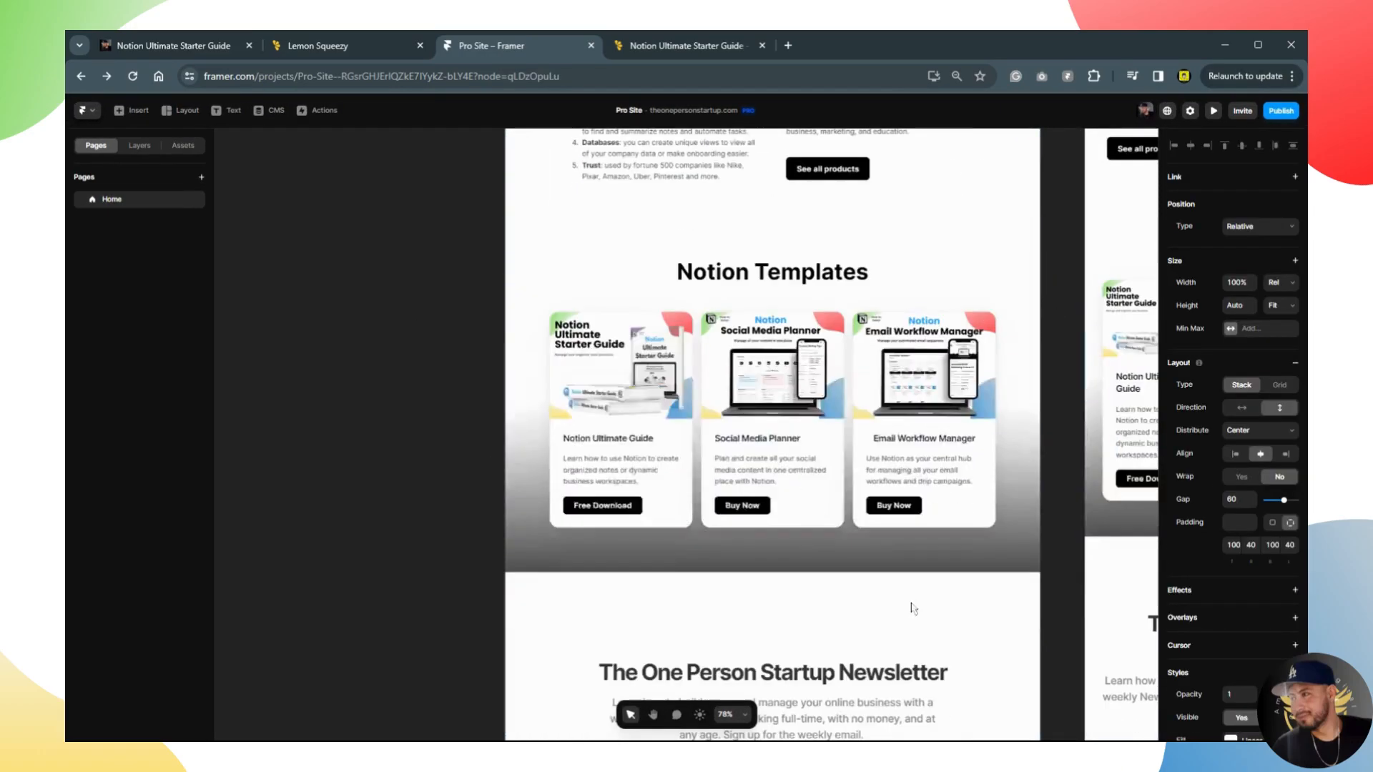
left_click(615, 508)
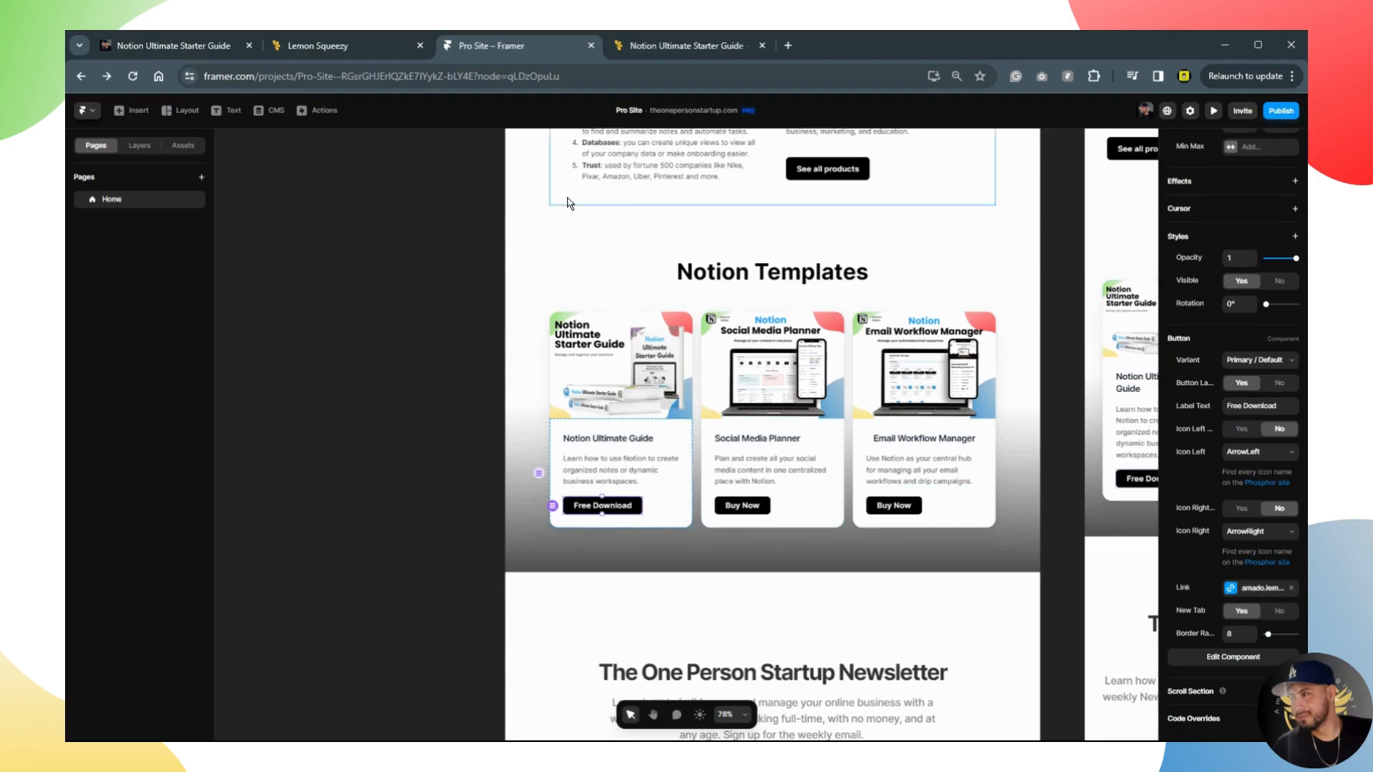
Switch to Lemon Squeezy, close the Share Product view for the Notion Ultimate Starter Guide, and return to the Pro Site project in Framer.
left_click(337, 45)
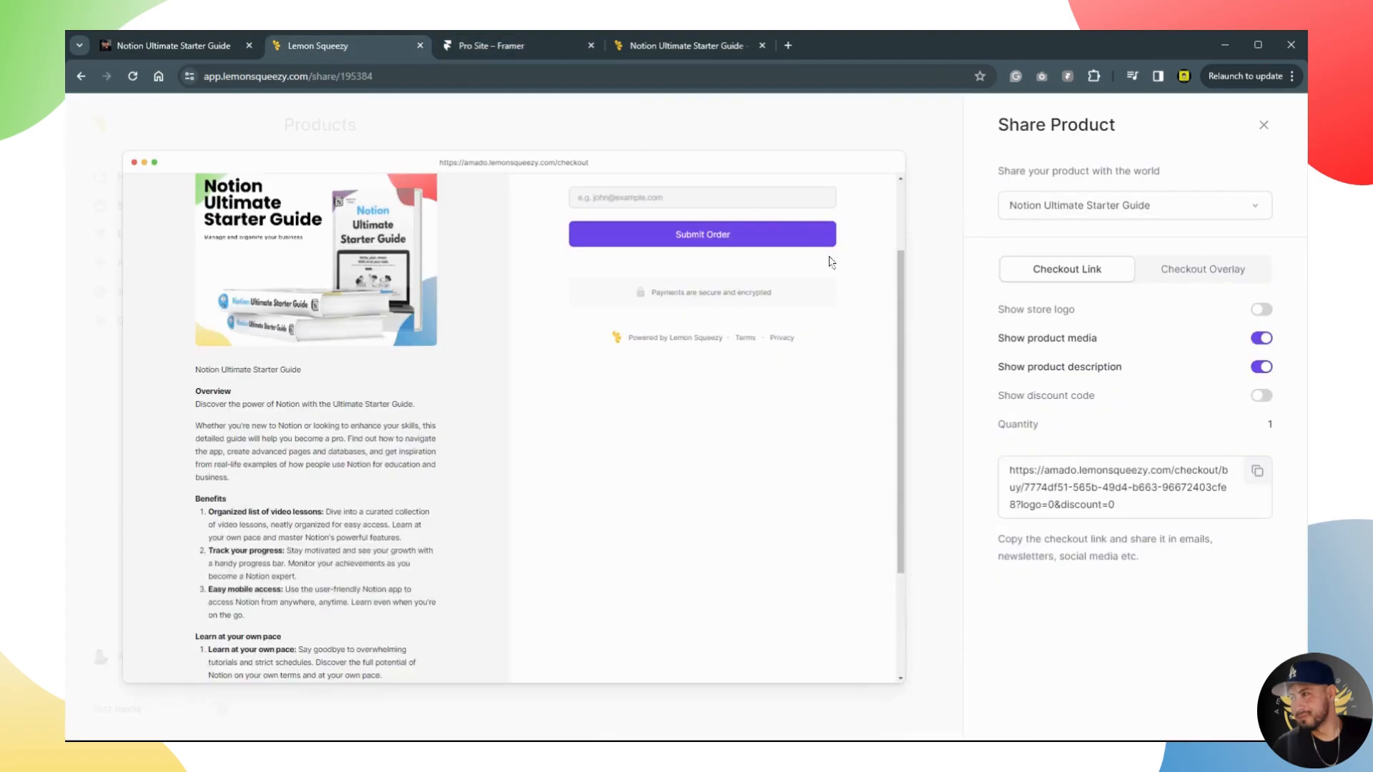
left_click(1264, 126)
left_click(494, 45)
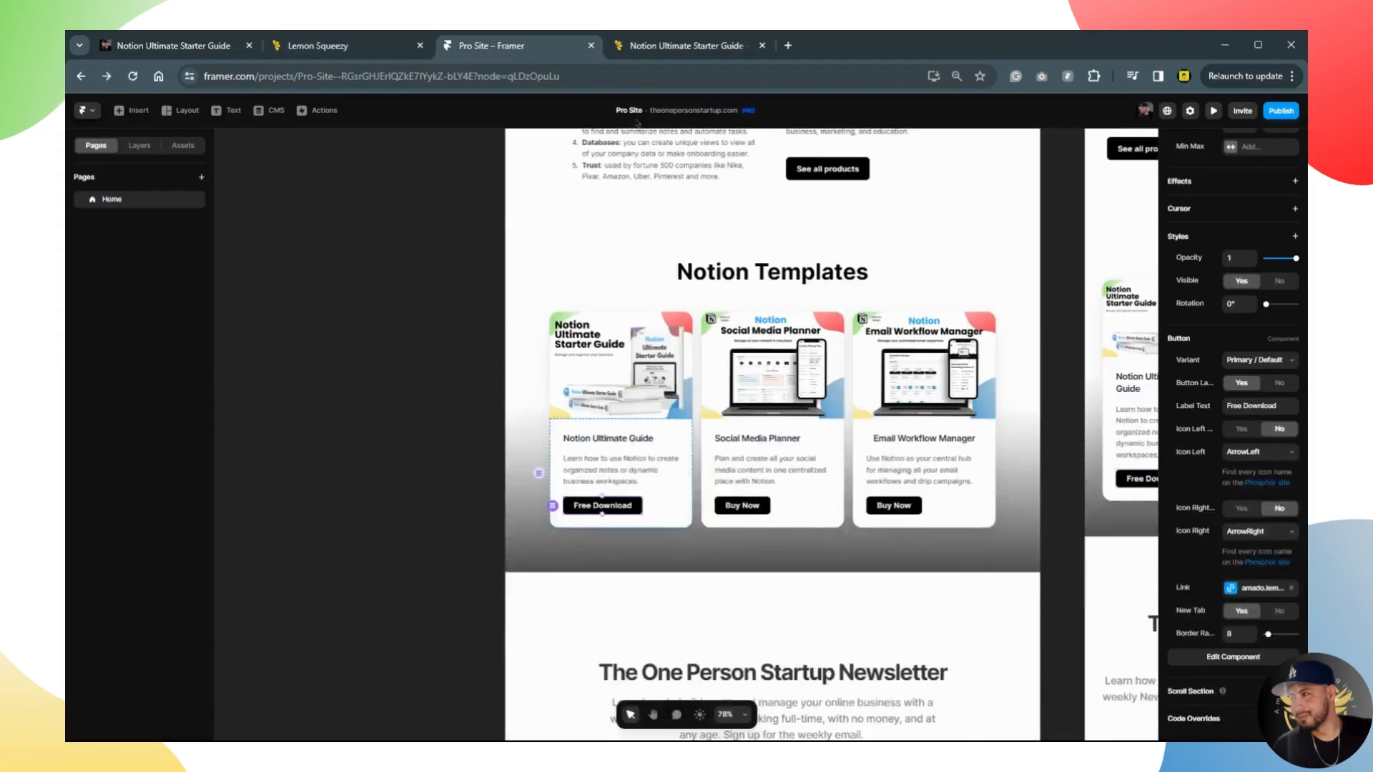
Look over the Notion Ultimate Starter Guide checkout page once more and close it, returning to the Framer project.
left_click(685, 46)
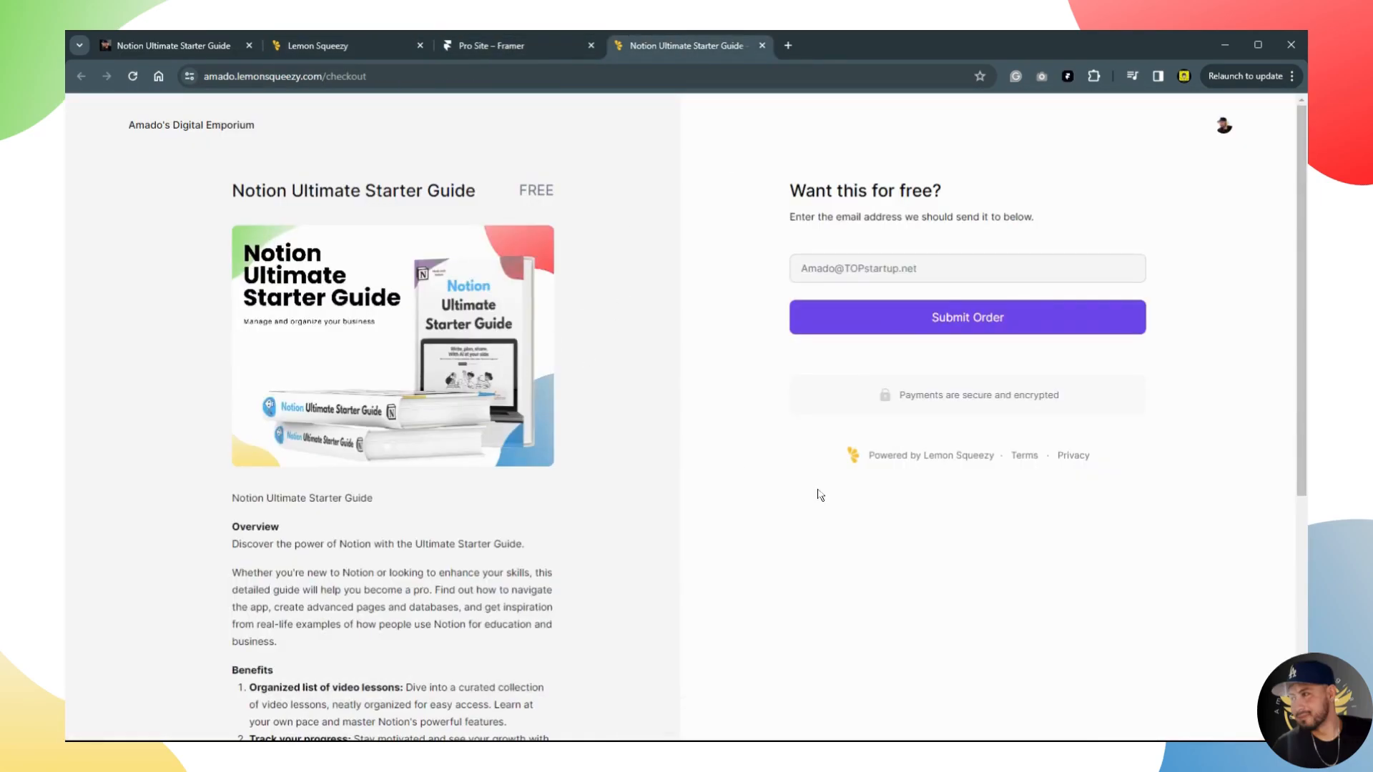
mouse_move(429, 475)
left_click(762, 45)
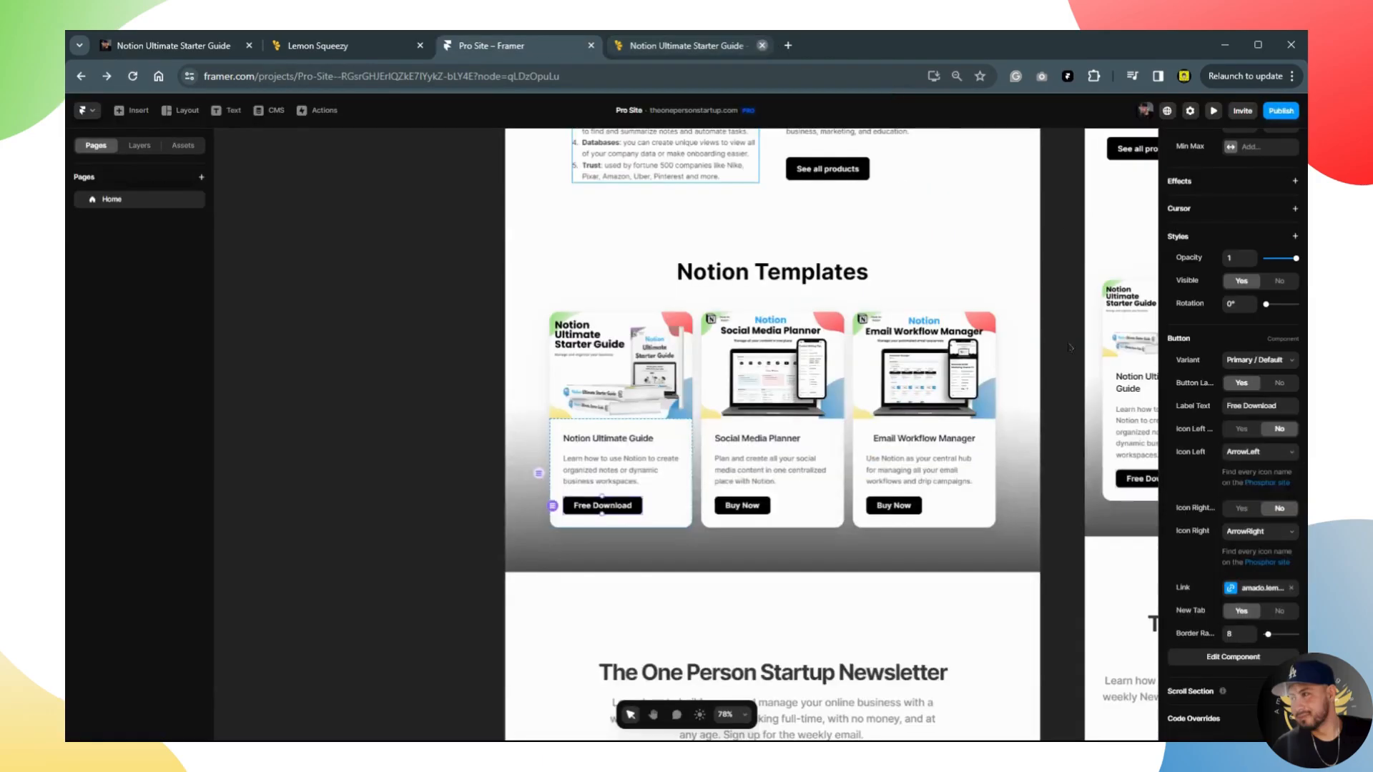